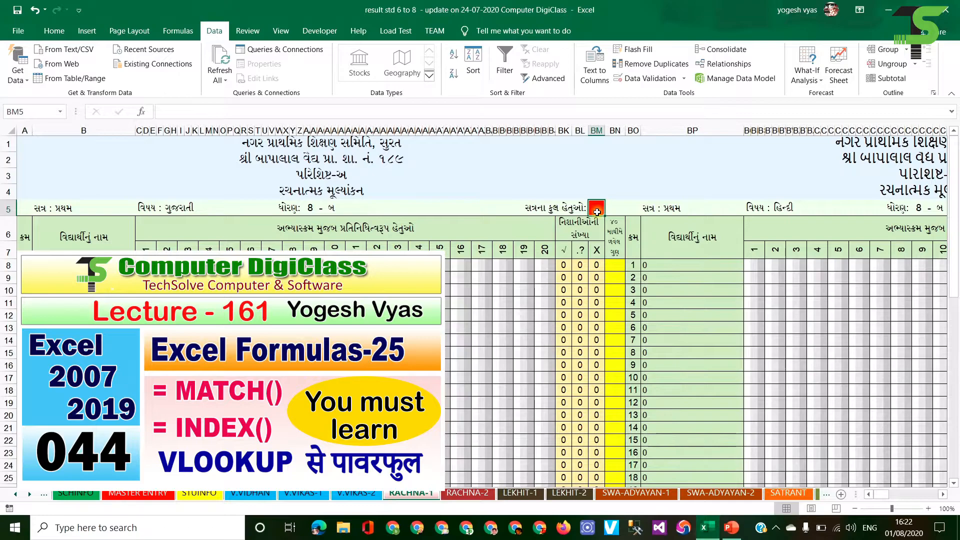
Check the conditional formatting rule applied to cell BM5 without changing it.
left_click(54, 31)
left_click(522, 68)
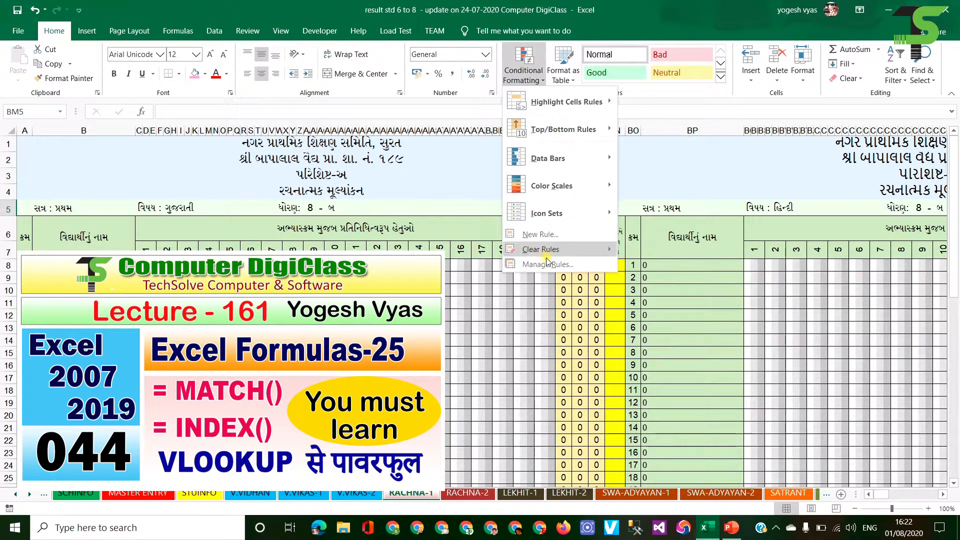
left_click(524, 270)
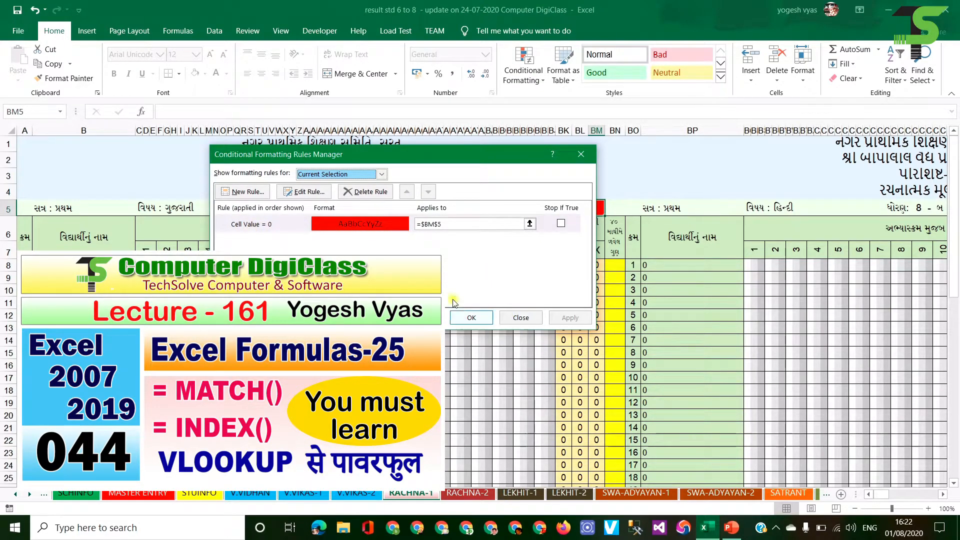
left_click(490, 320)
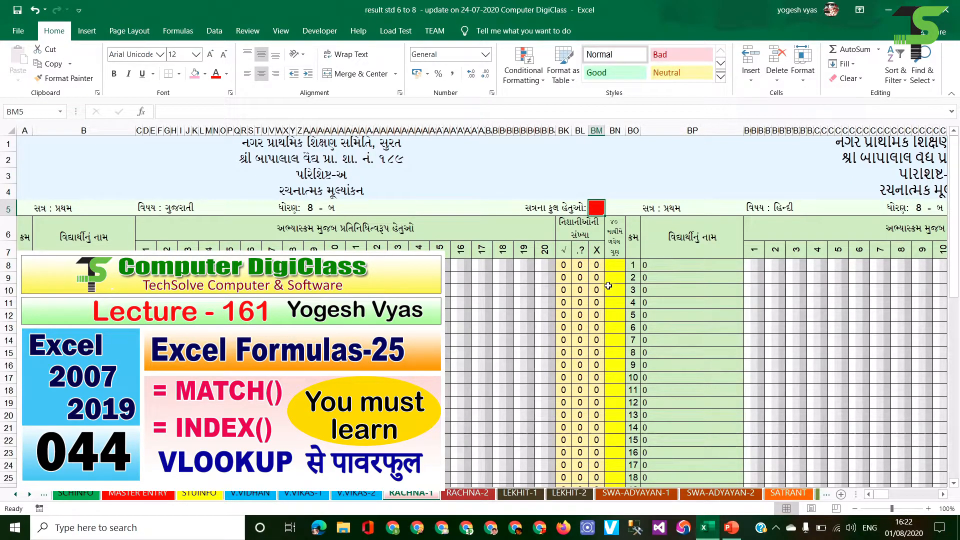
Start an INDEX formula in cell BM5 with the TotalSem1 table as its array.
type("=")
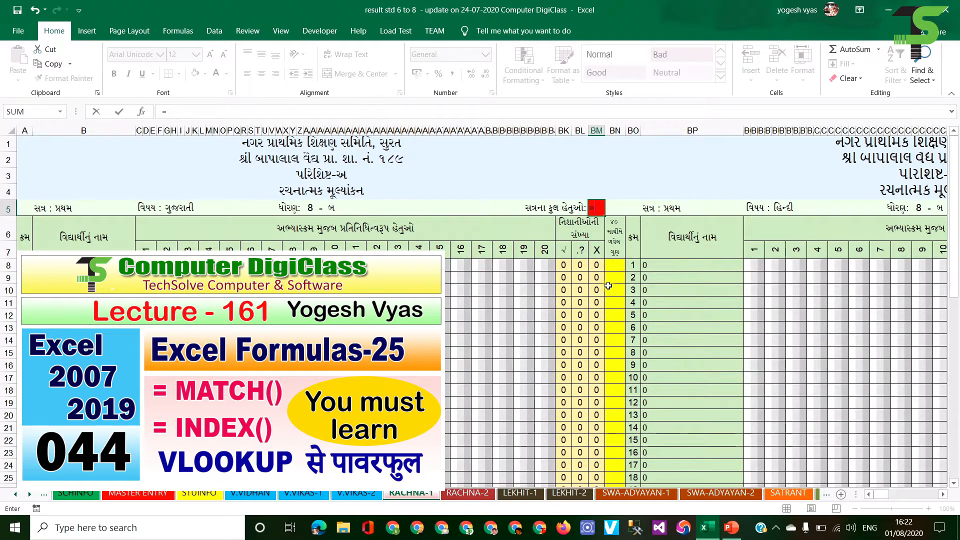
type("inde")
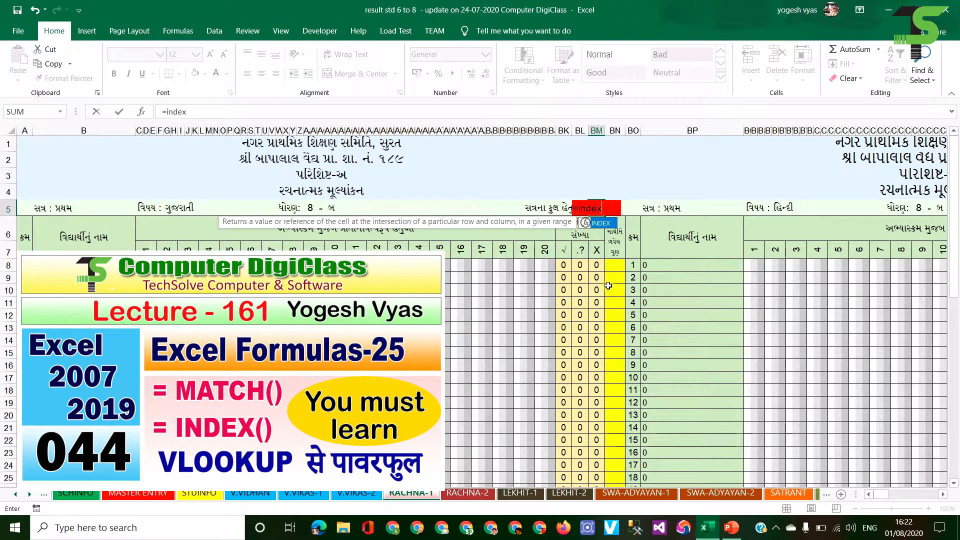
type("x")
key("Tab")
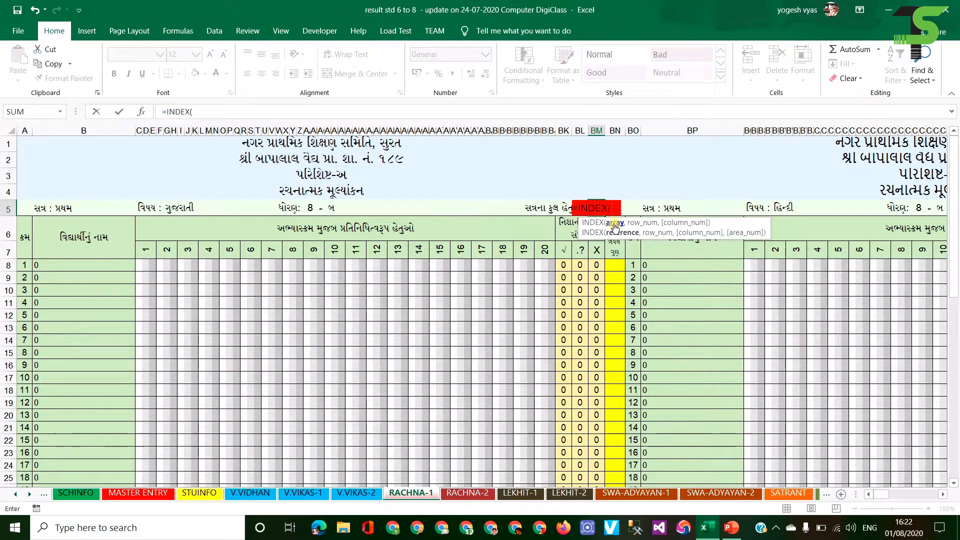
type("total")
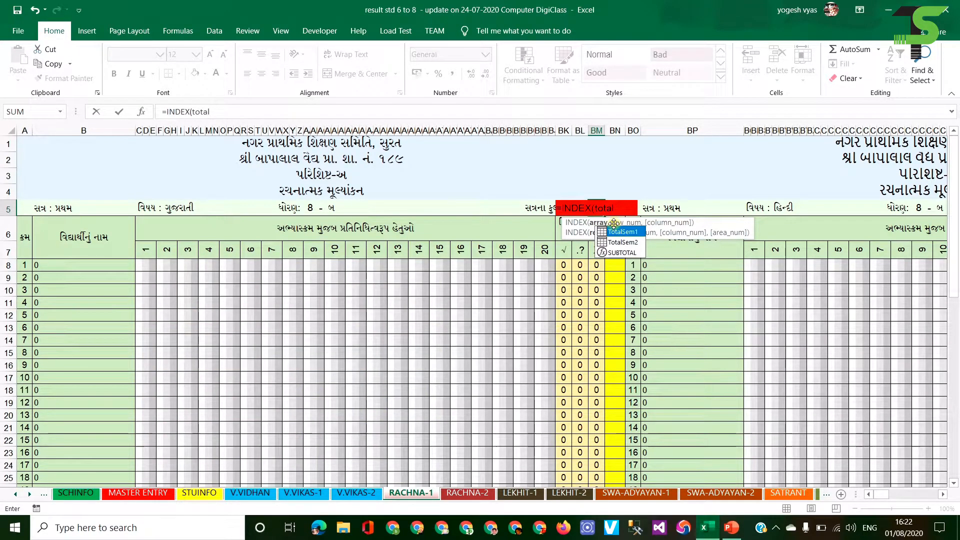
key("Tab")
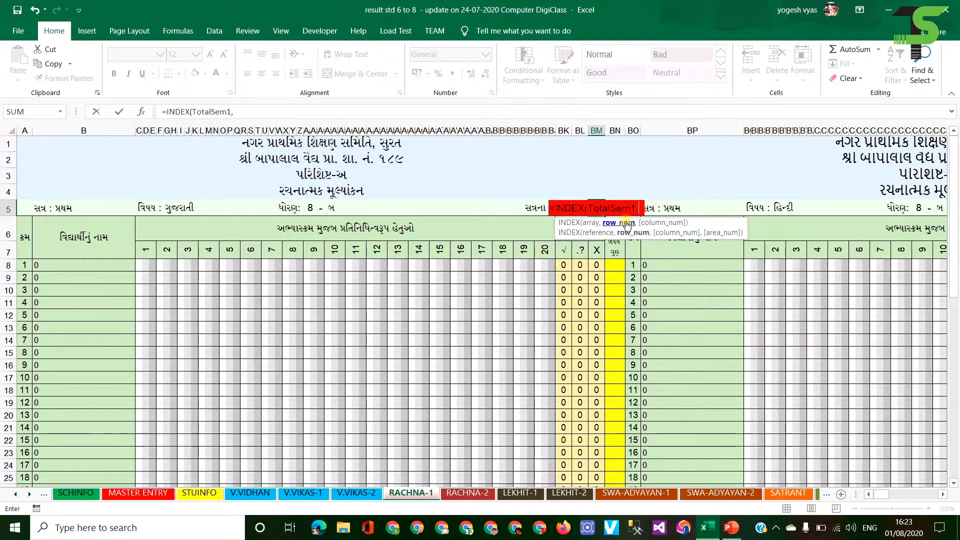
Add MATCH as the INDEX row number, looking up G5 in the વિષય column of the TotalSem1 table on the MASTER ENTRY sheet.
type("MATCH(")
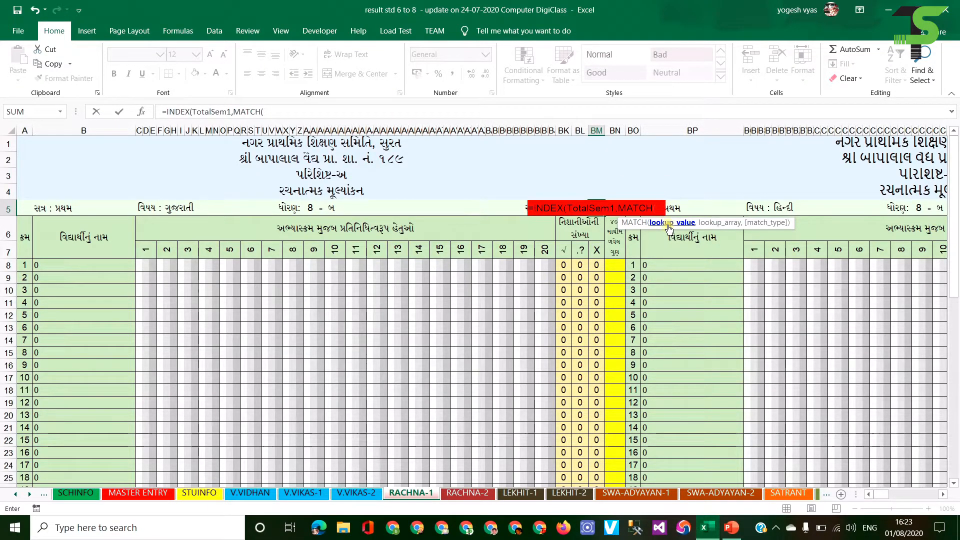
left_click(185, 208)
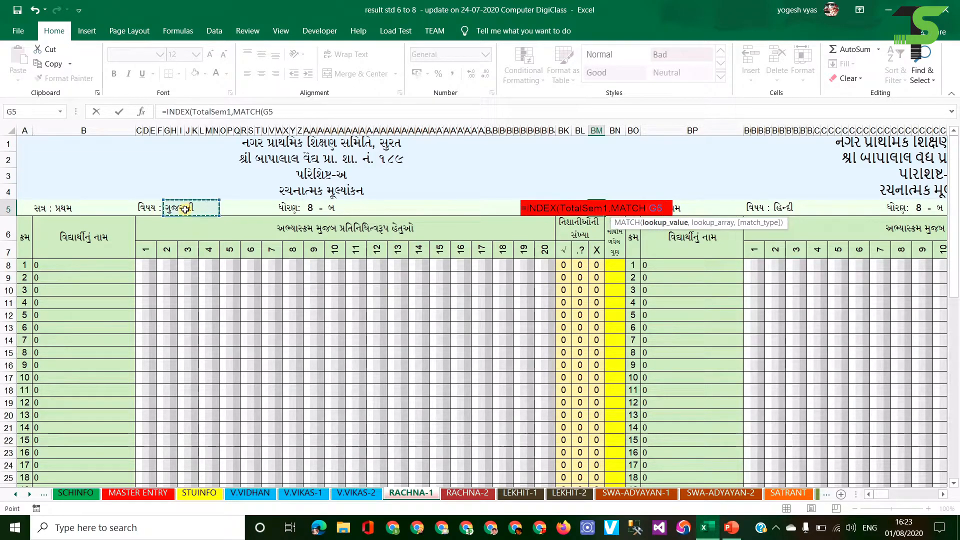
type(",")
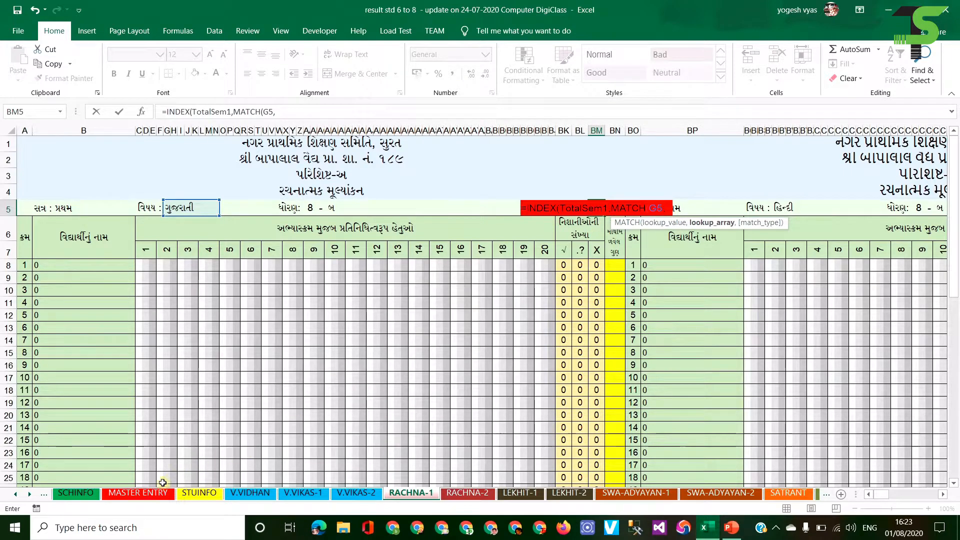
left_click(138, 493)
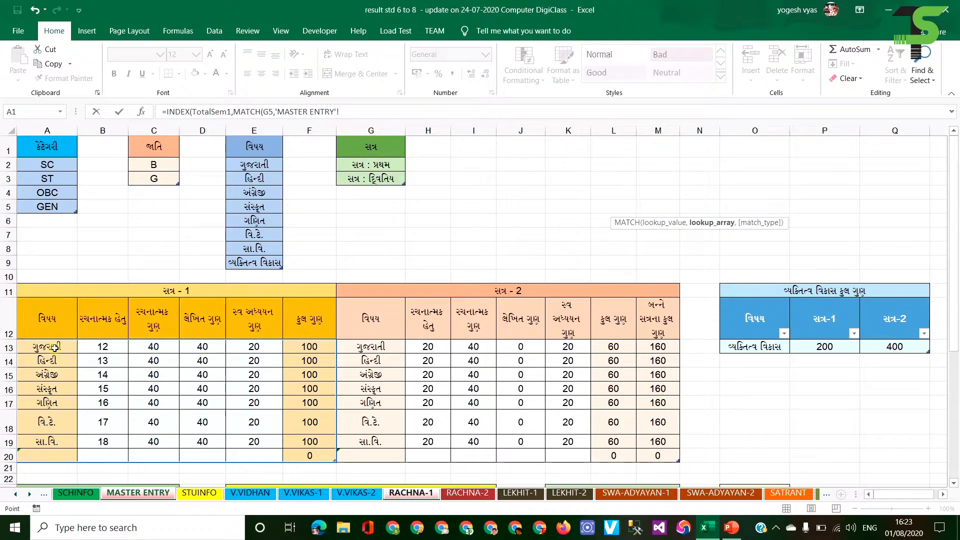
left_click_drag(54, 347, 54, 371)
left_click_drag(46, 448, 44, 454)
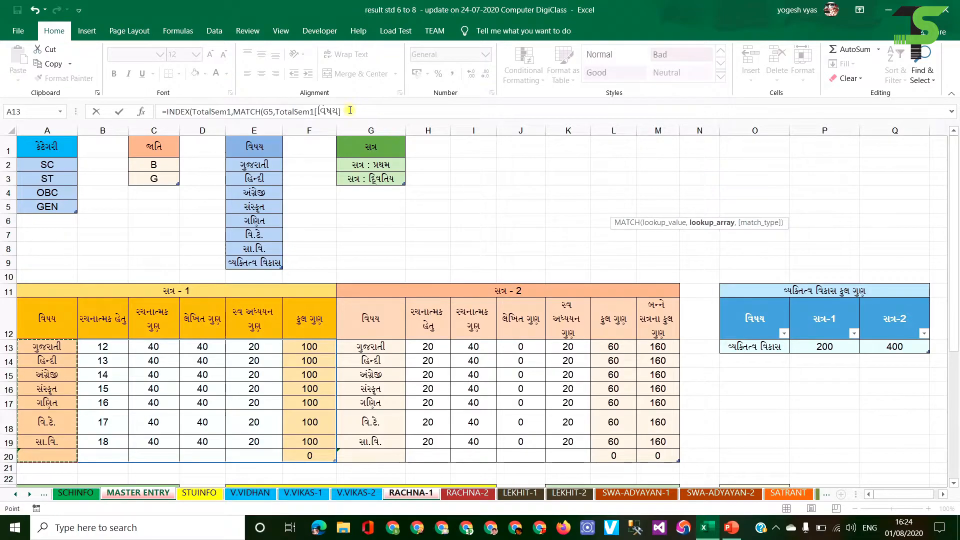
Set the MATCH type to 0 (exact match) and close the MATCH function.
left_click(408, 114)
type(",")
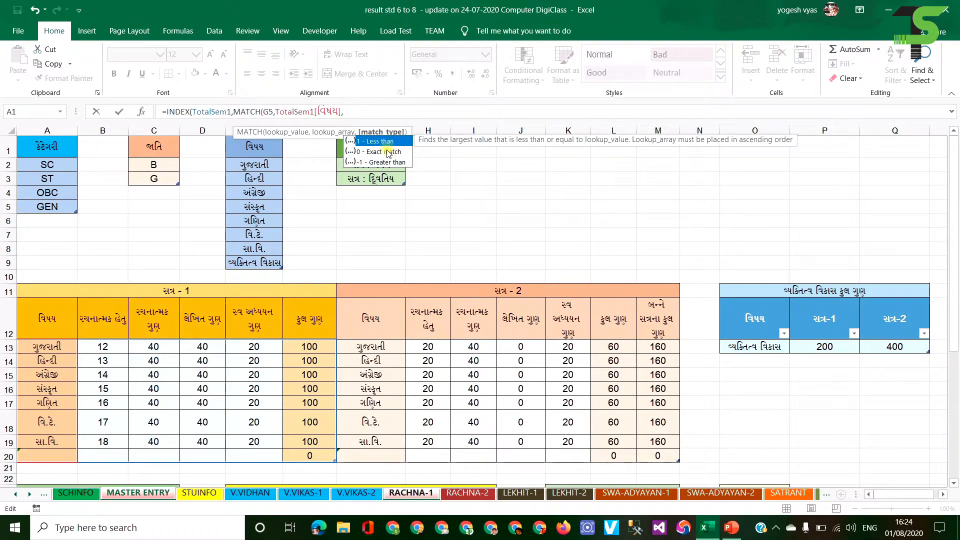
key("Down")
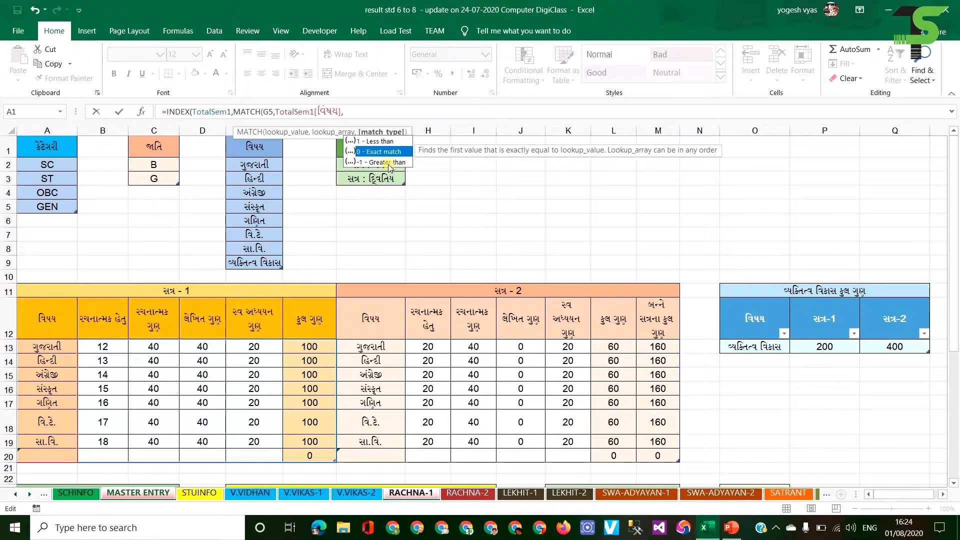
key("Tab")
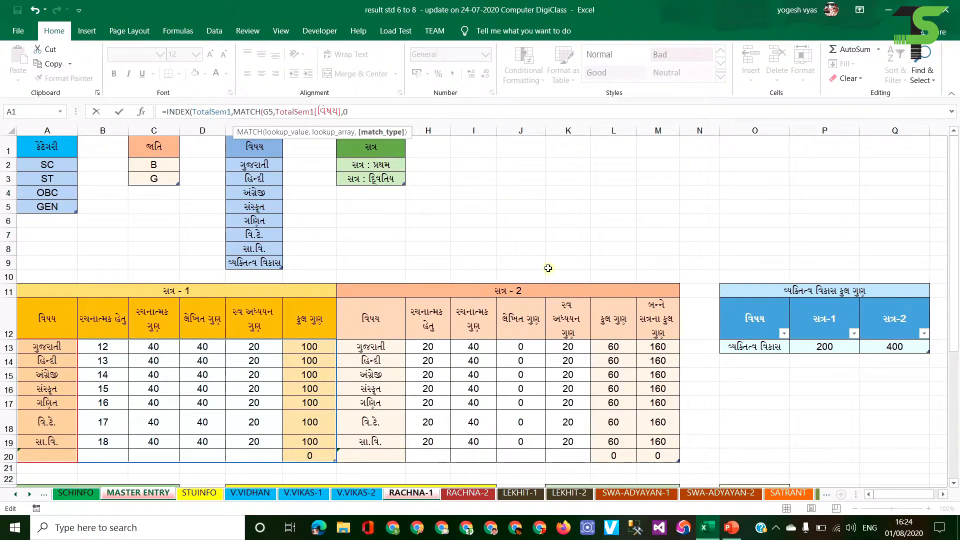
type(")")
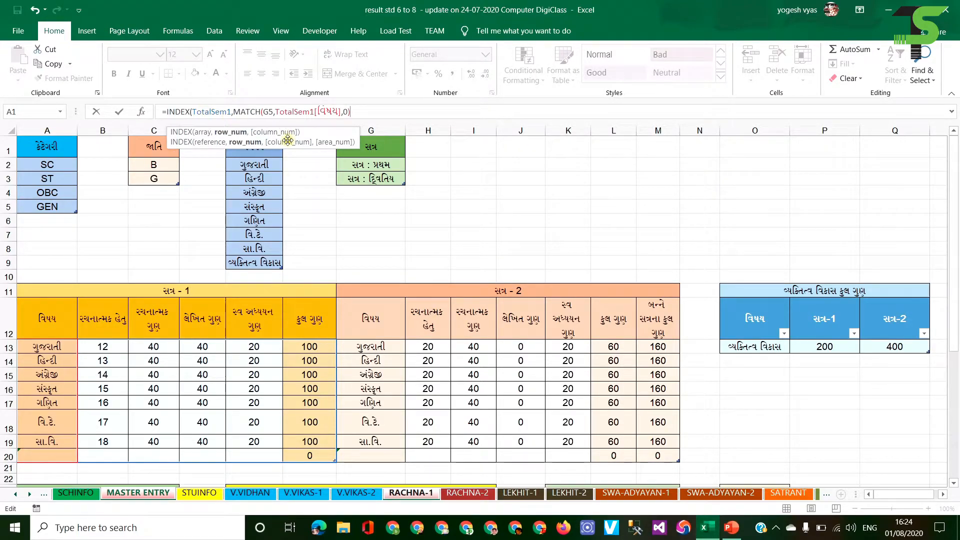
Set the INDEX column number to 2 and commit the completed formula in BM5.
type(",")
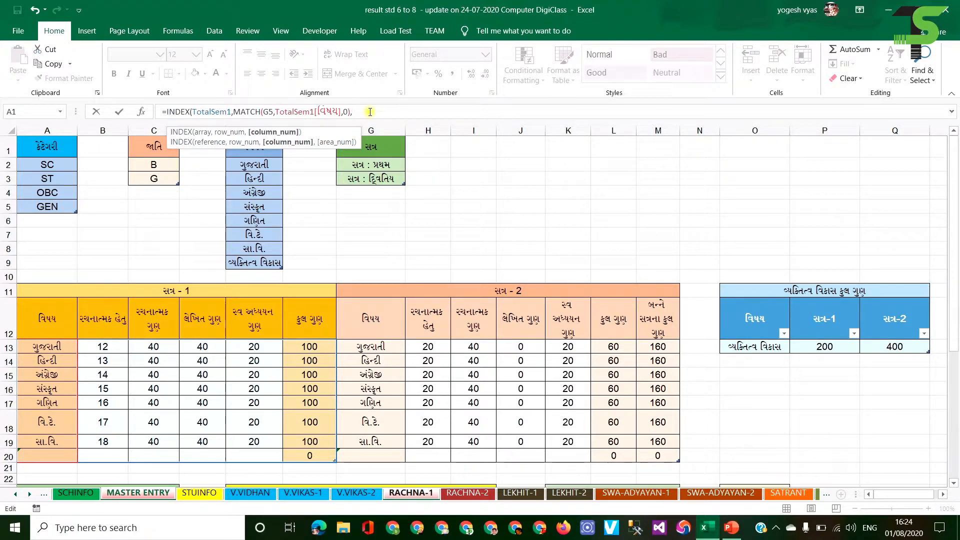
type("2)")
key("Return")
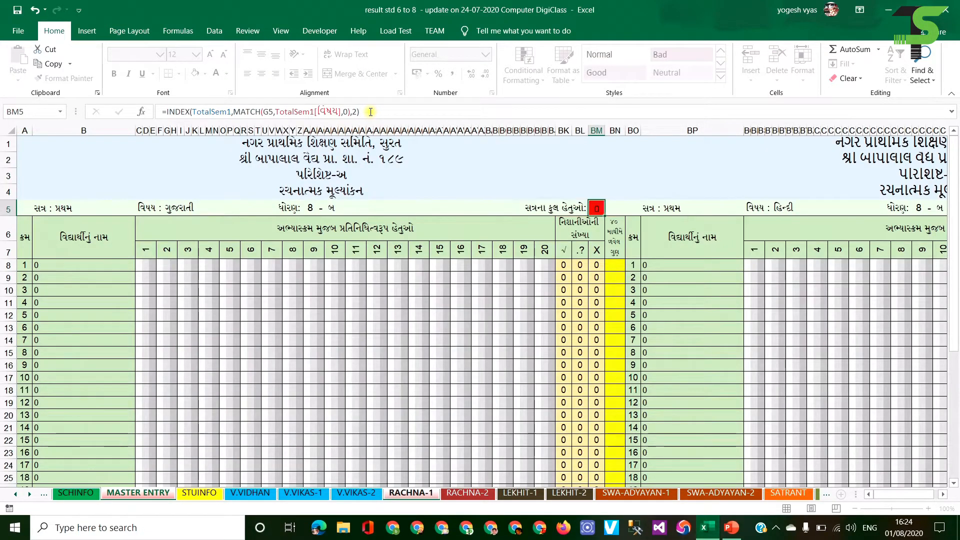
left_click(598, 209)
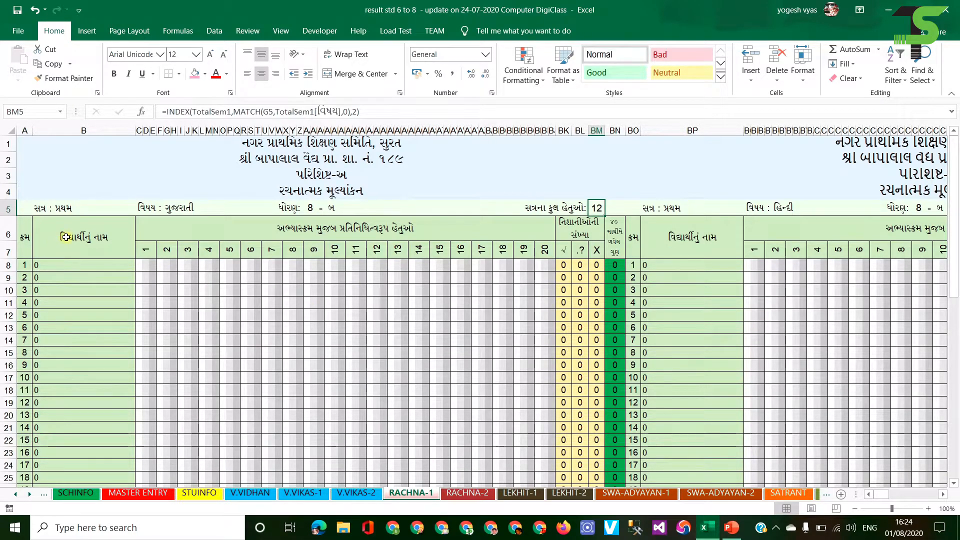
Examine the first subject's marks table from the serial number column A through column BN.
scroll(65, 238, "down", 1)
scroll(45, 245, "up", 1)
left_click(23, 266)
left_click(53, 268)
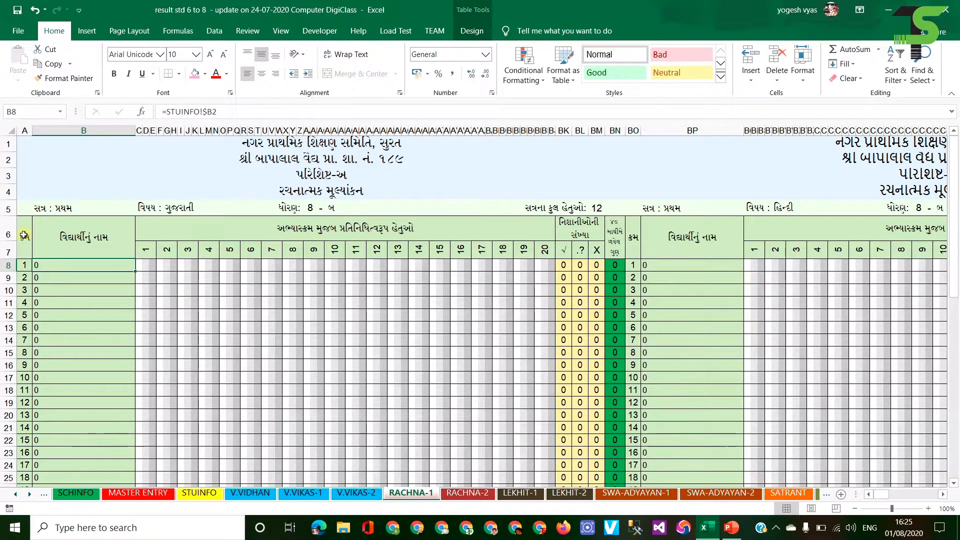
left_click_drag(23, 238, 620, 405)
scroll(532, 346, "up", 8)
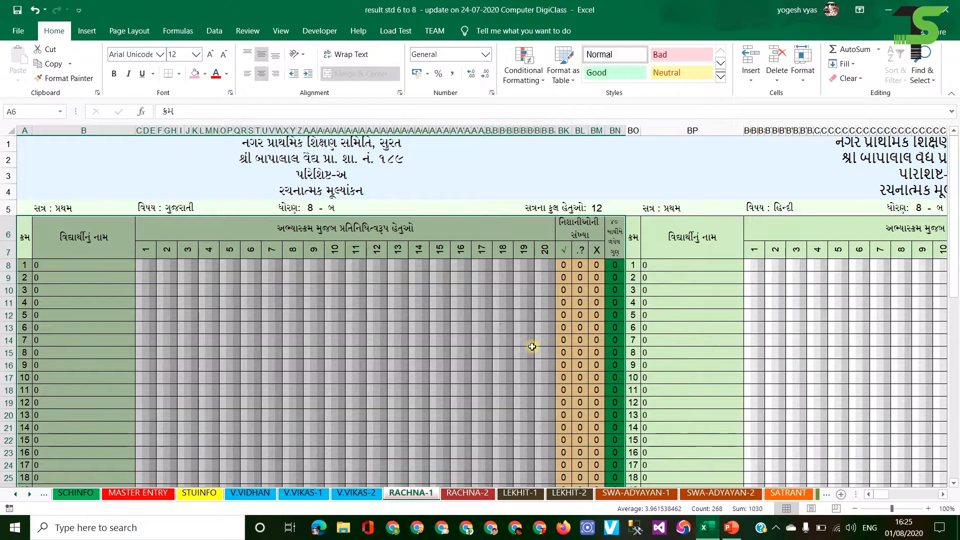
left_click(203, 278)
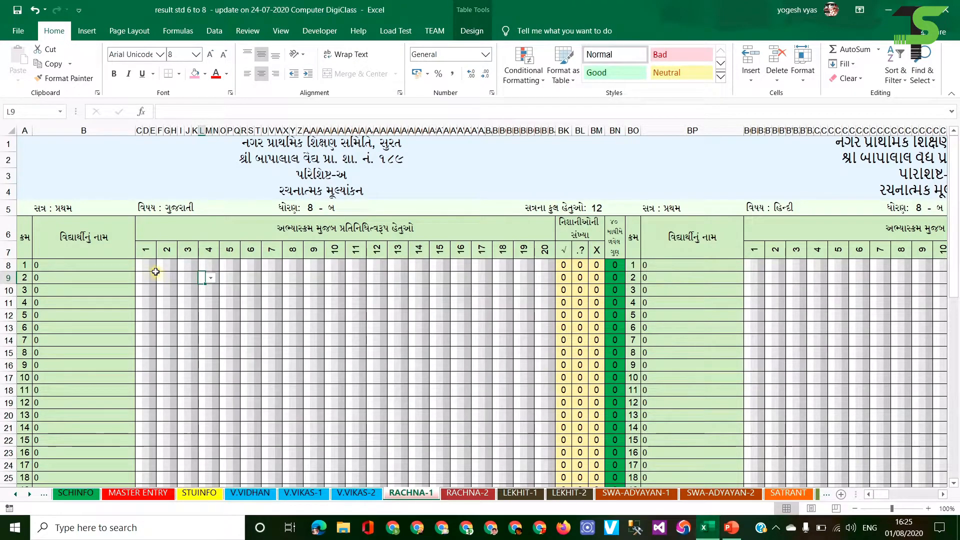
Check the data validation criteria of cell C8 without changing them.
left_click_drag(137, 264, 145, 264)
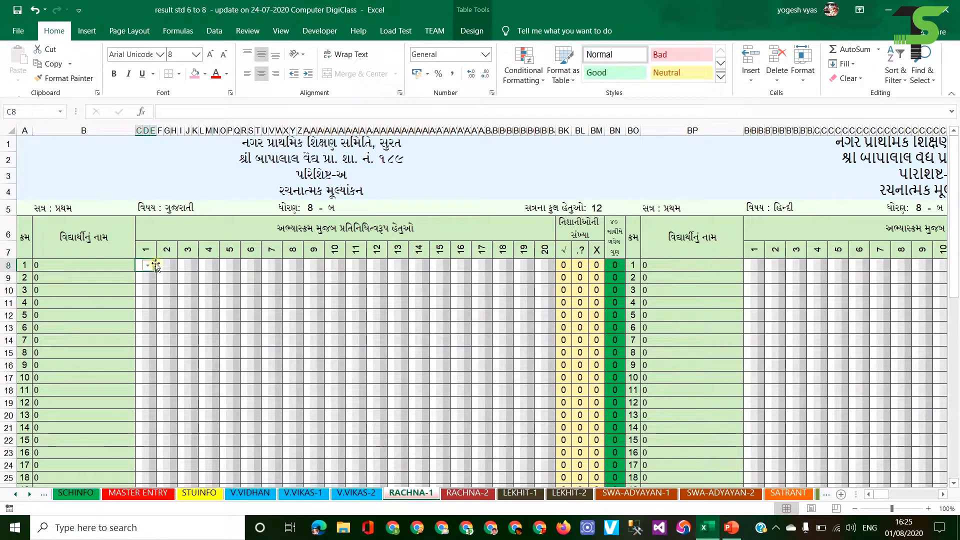
left_click(142, 290)
left_click(138, 265)
left_click(214, 30)
left_click(650, 78)
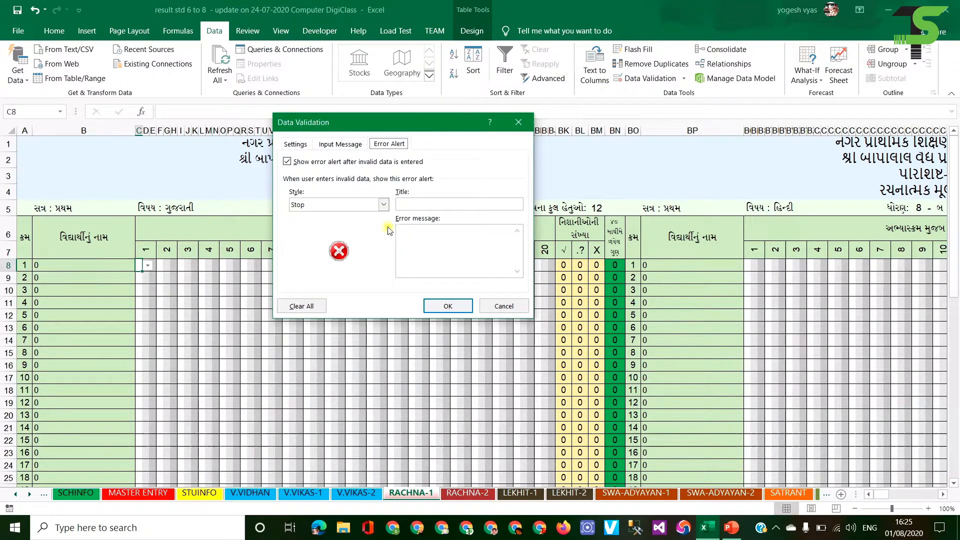
left_click(306, 145)
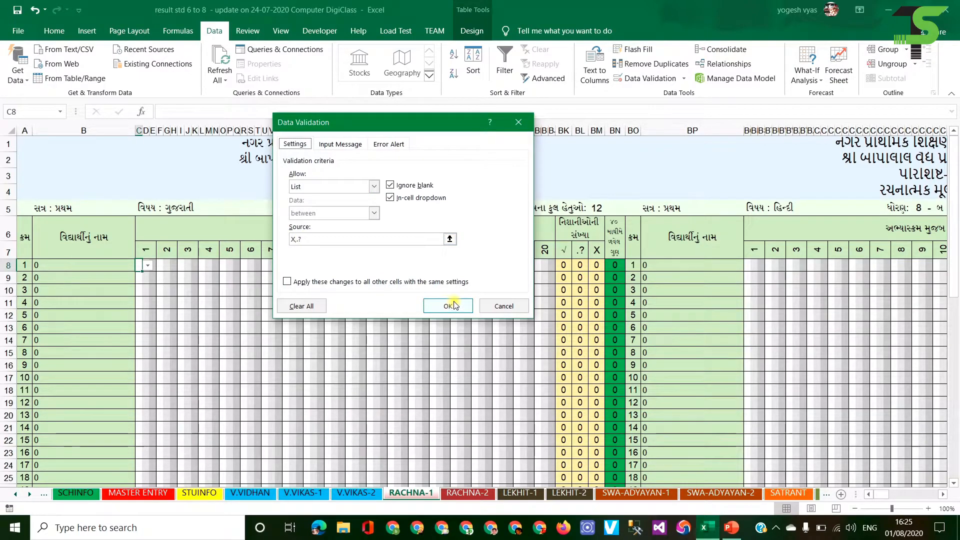
left_click(503, 306)
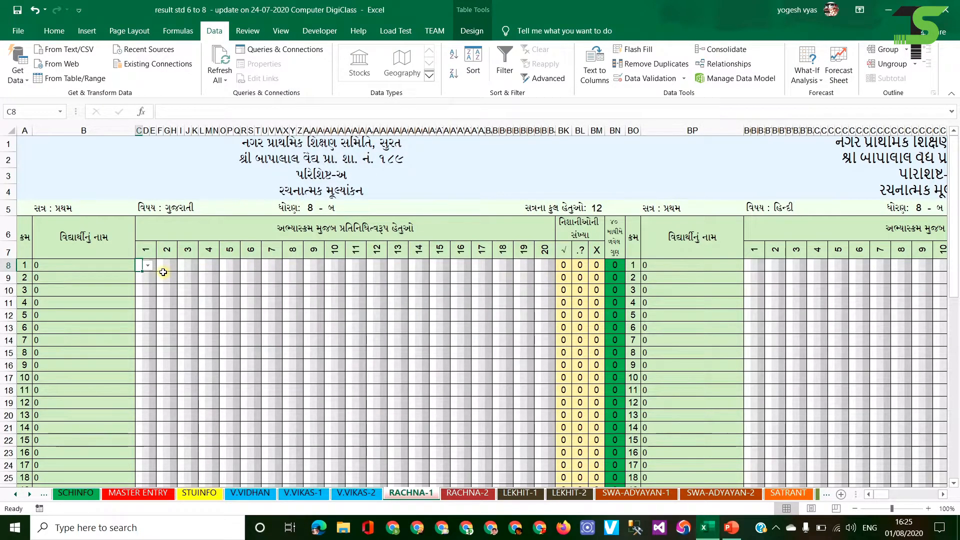
Try to enter 43 in cell C8 to test its validation rule, and discard the entry.
type("43")
key("Return")
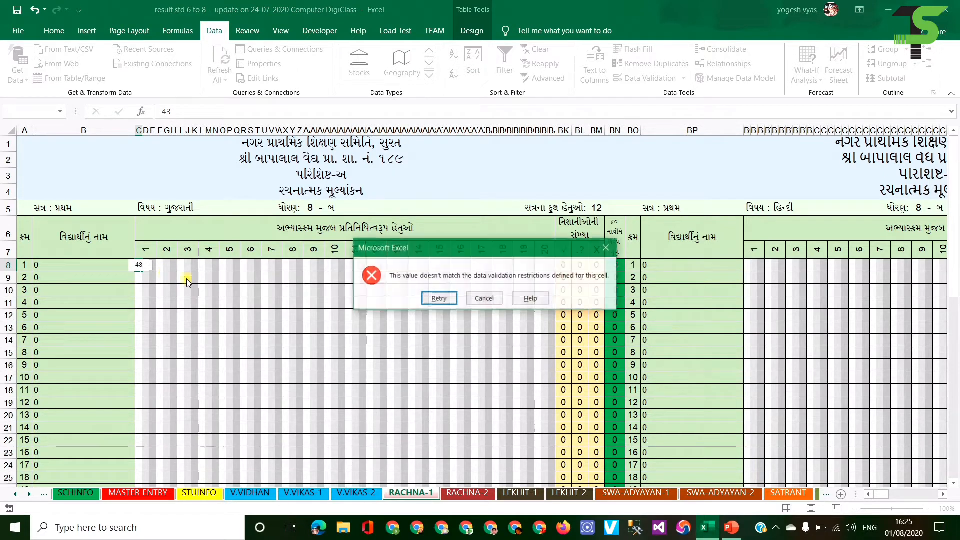
left_click(484, 299)
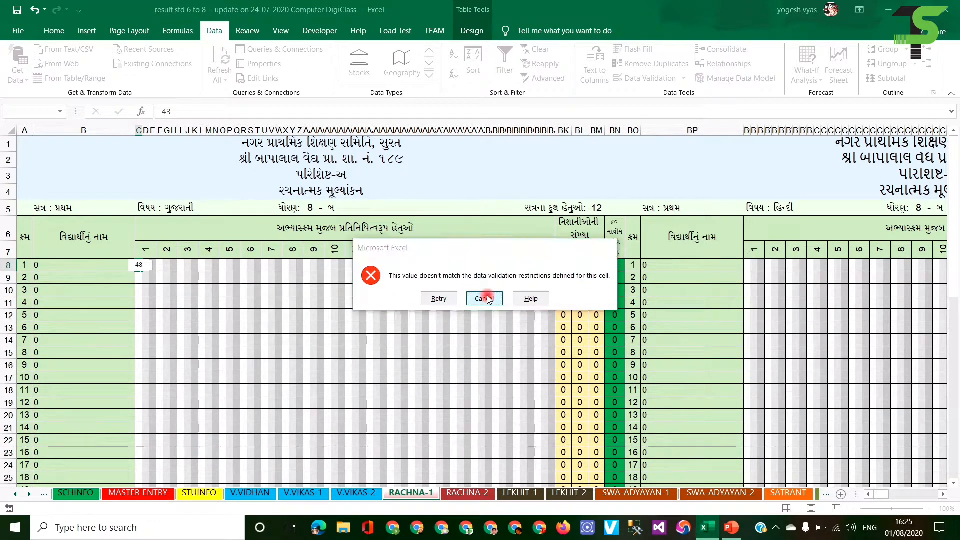
Check the validation dropdown options of cells C8, D9 and E10.
left_click(147, 266)
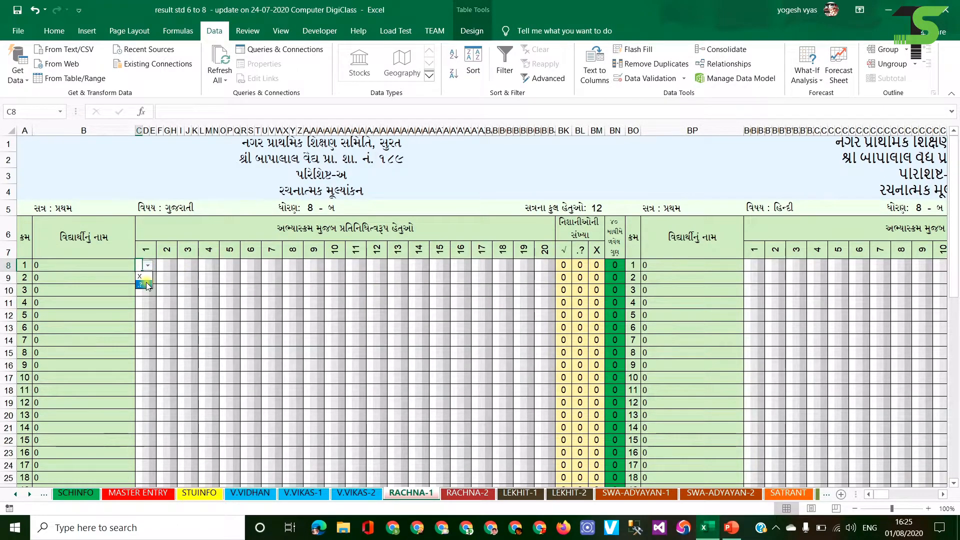
left_click(147, 293)
left_click(149, 283)
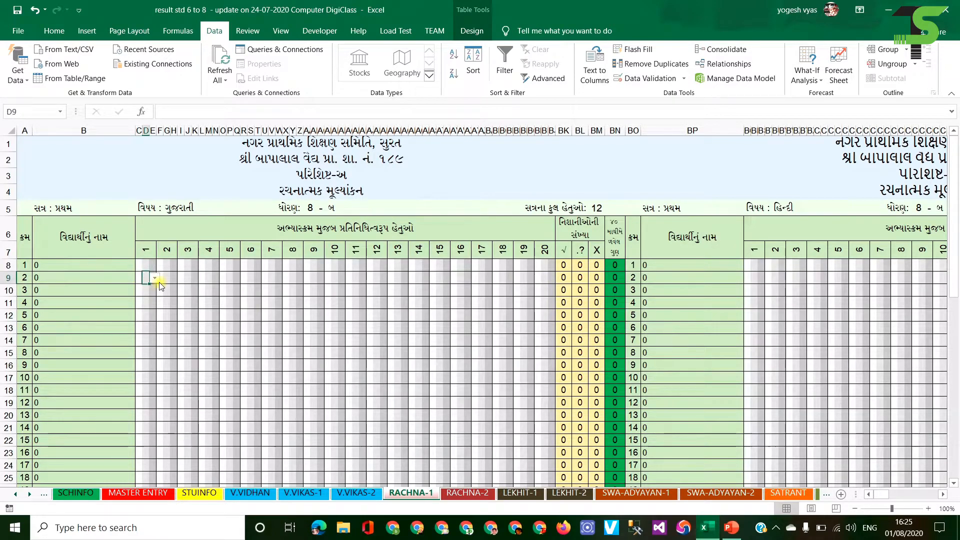
left_click(146, 317)
left_click(155, 291)
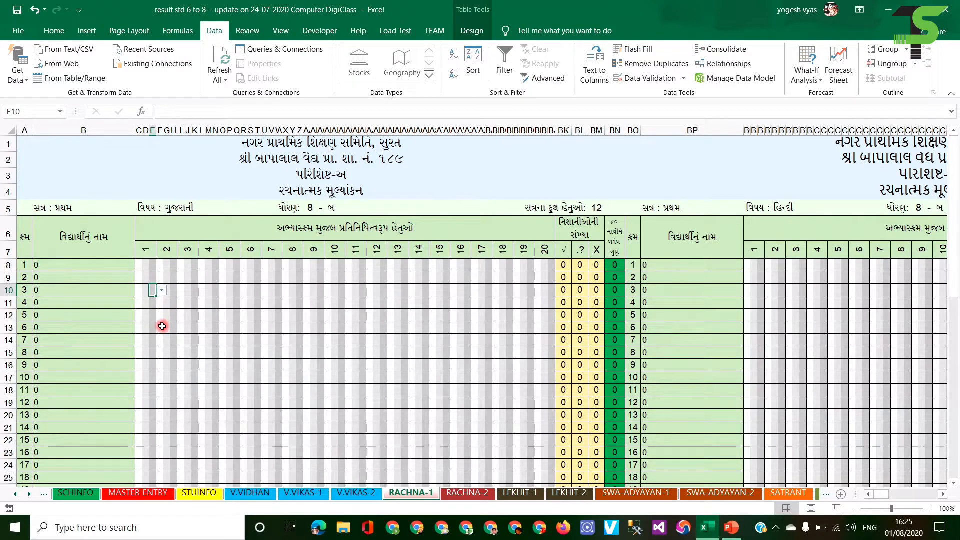
left_click(197, 303)
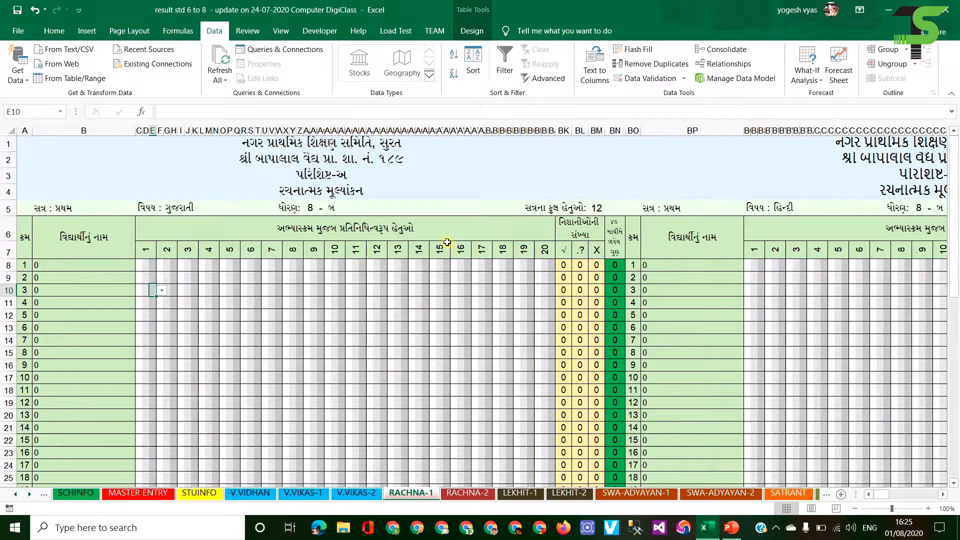
Inspect the formula in cell BK8 that counts the √ marks of the first student.
left_click(563, 266)
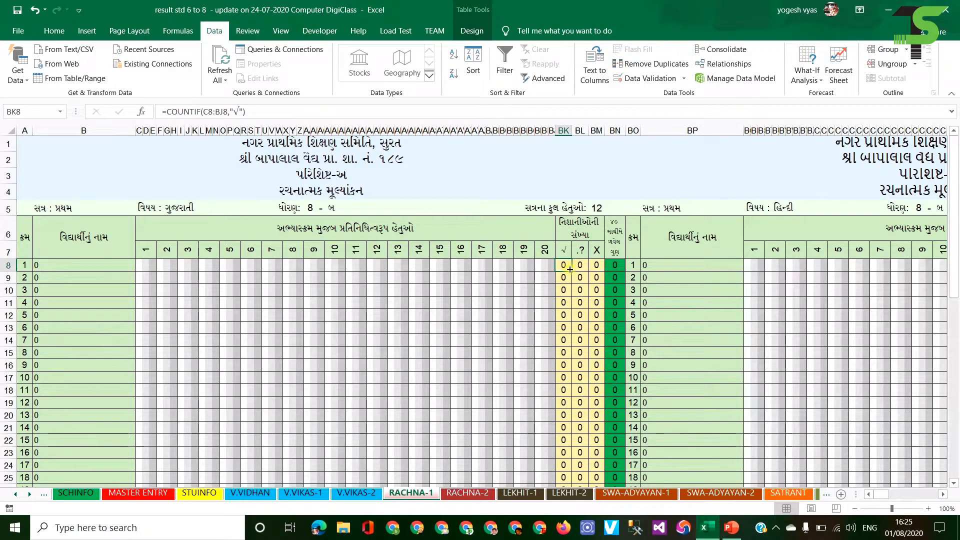
left_click(928, 508)
left_click(928, 508)
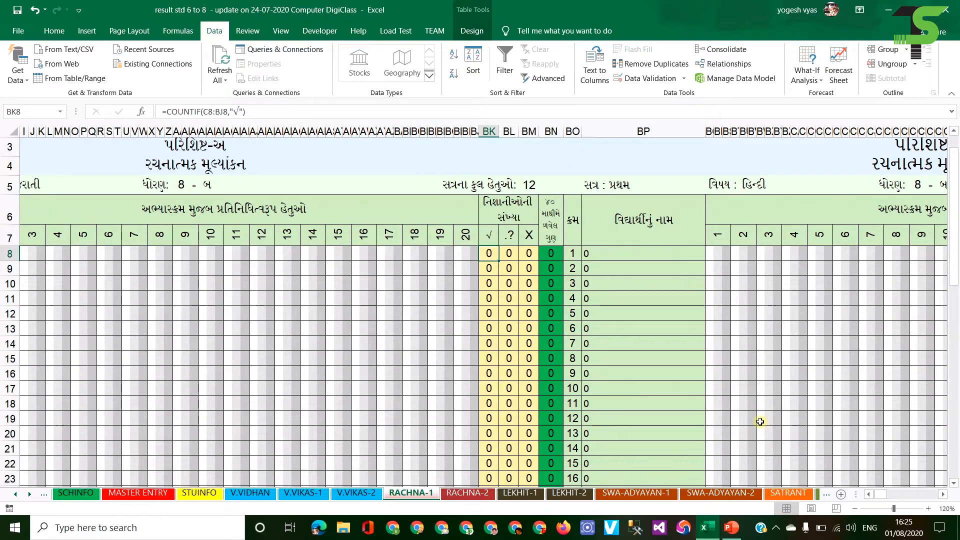
Examine the range and criteria arguments of the COUNTIF formula in cell BK8 without changing it.
left_click(927, 508)
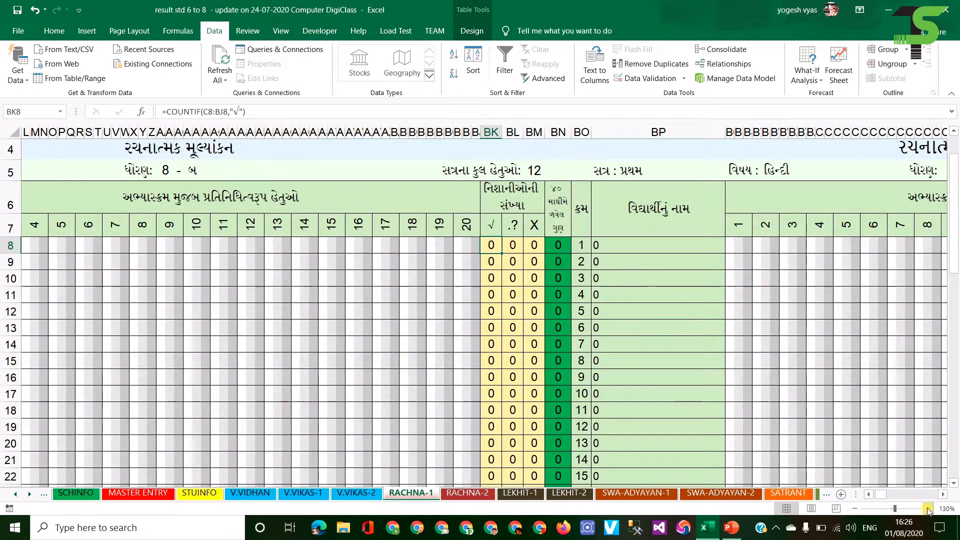
double_click(490, 245)
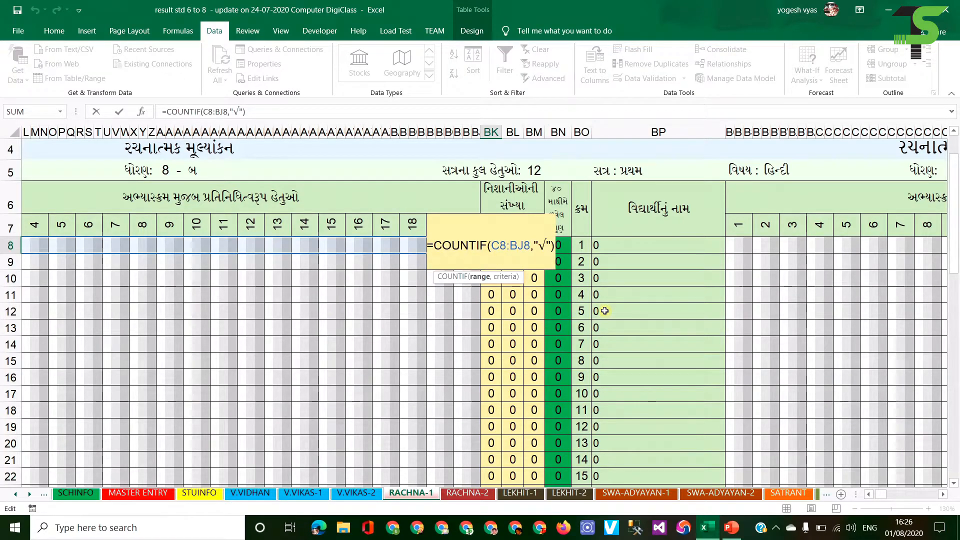
double_click(544, 246)
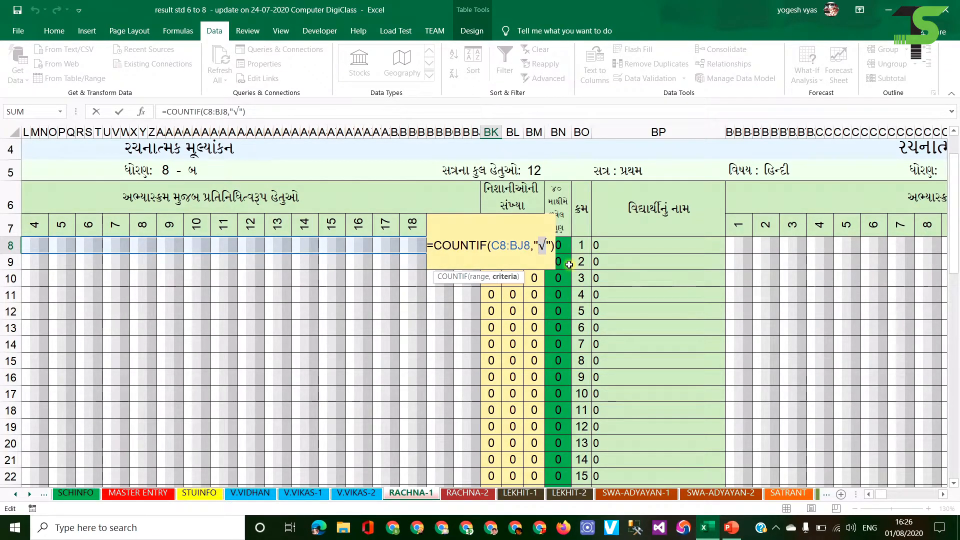
key("Escape")
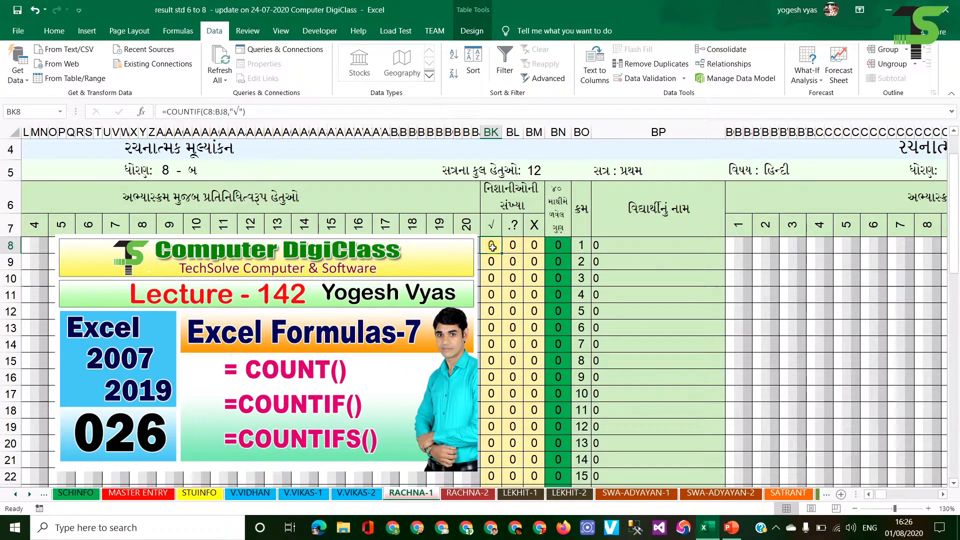
Clear cell BK8 and begin a new COUNTIF formula there with the first student's mark cells C8 to BJ8 as its range.
key("Delete")
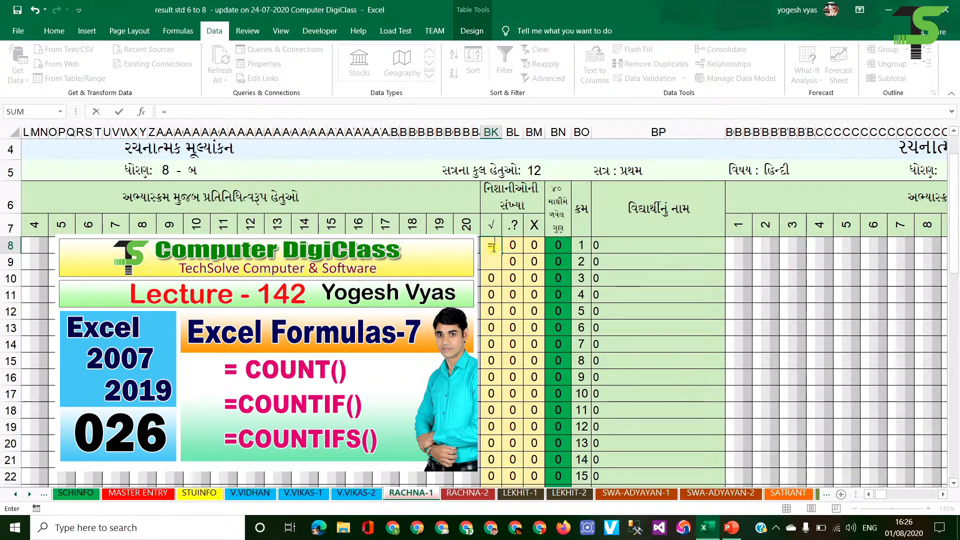
type("=countif")
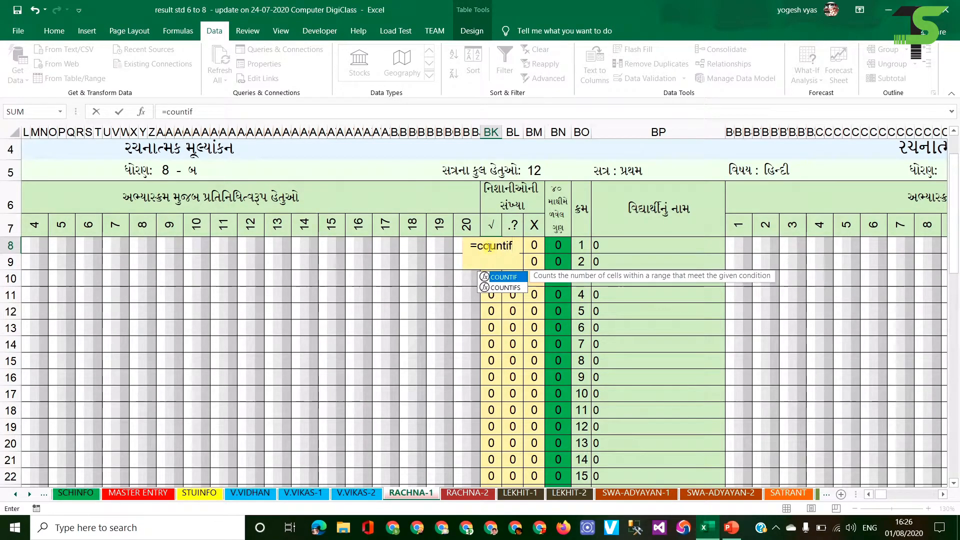
key("Tab")
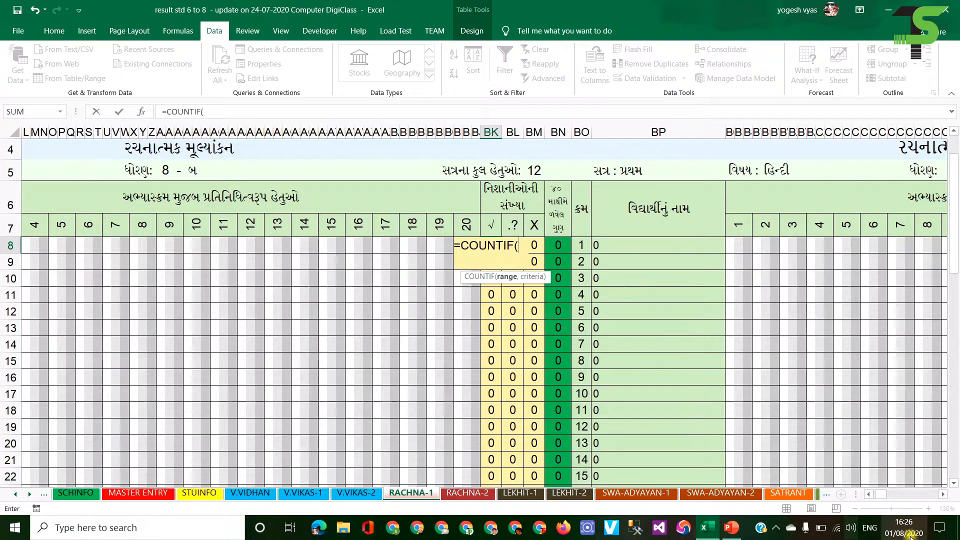
left_click_drag(880, 495, 873, 498)
left_click_drag(184, 247, 713, 248)
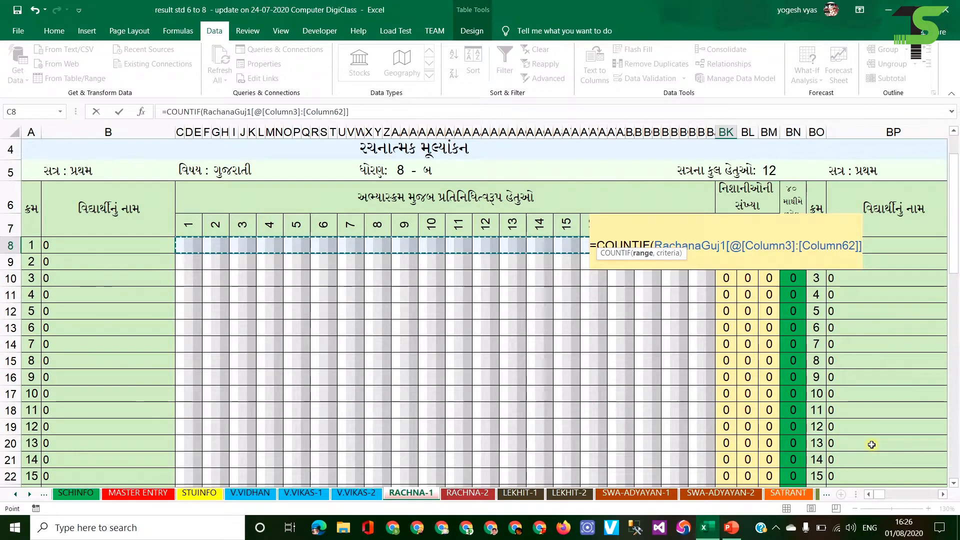
type(",")
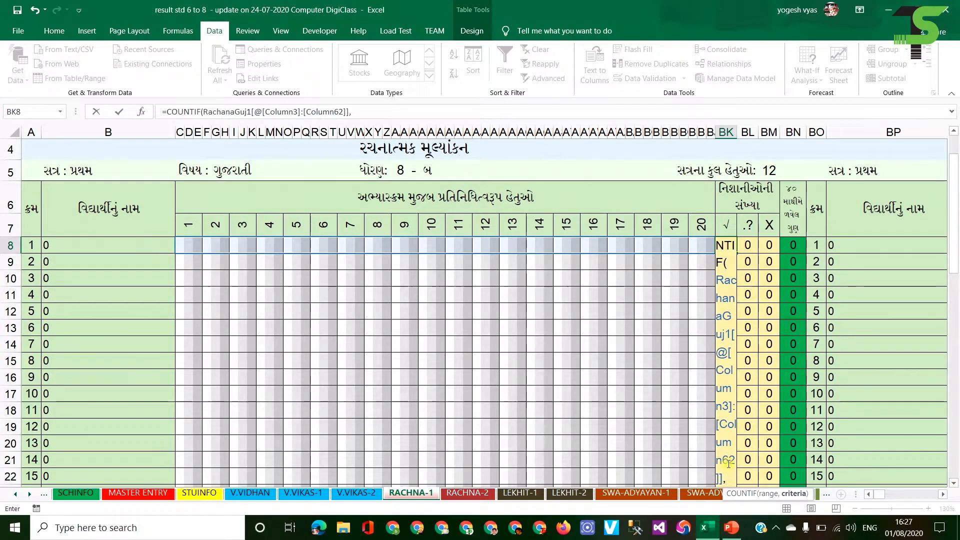
Complete the COUNTIF formula in BK8 with the criterion "√" and check the formula in the cells below.
left_click(373, 112)
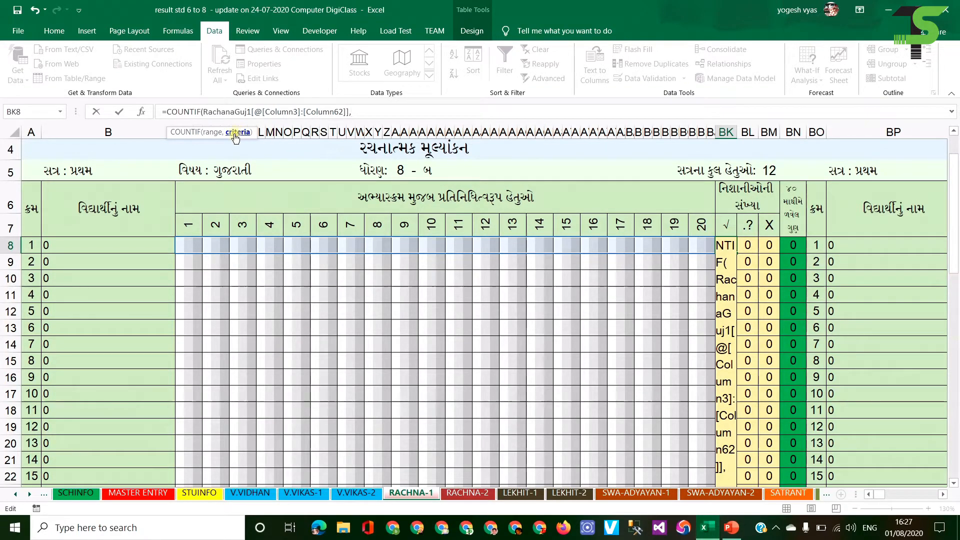
type("\"")
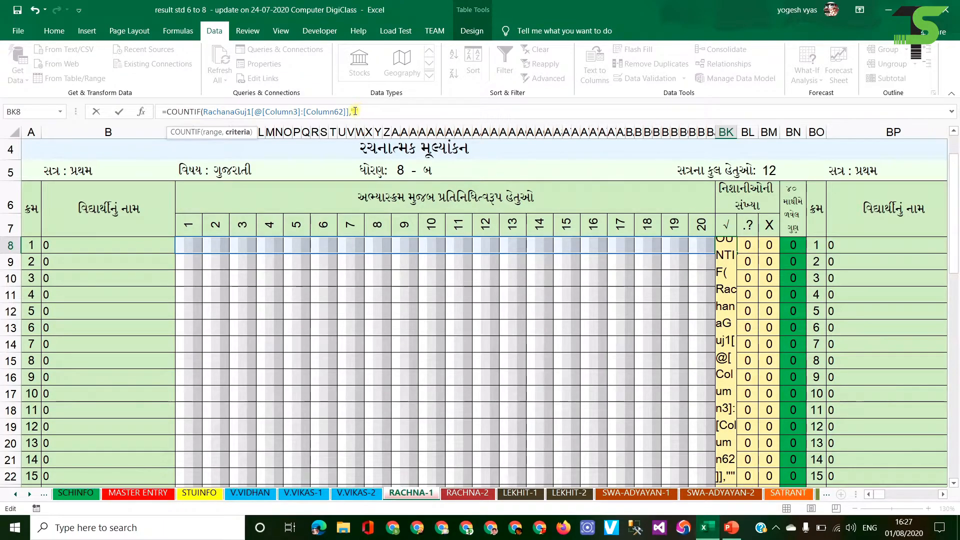
left_click(355, 110)
type("√")
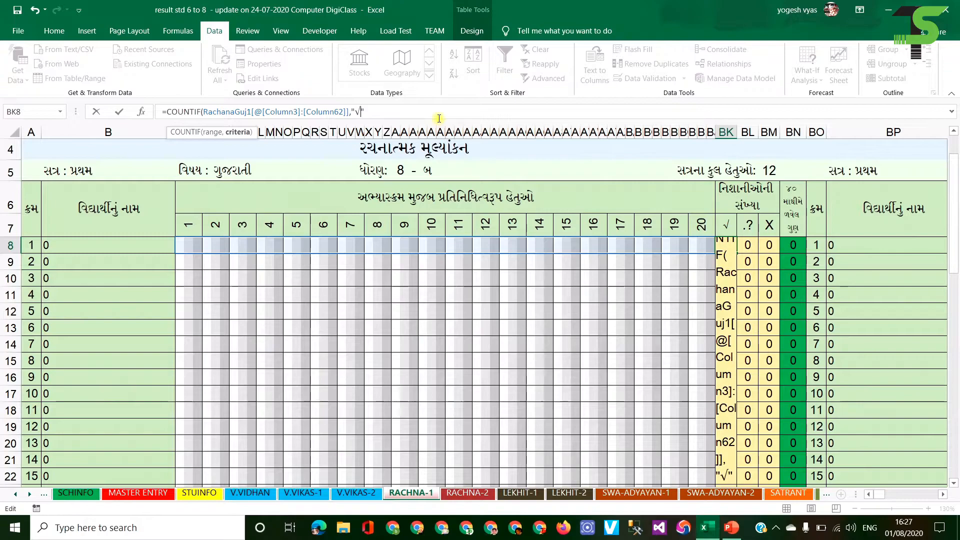
left_click(367, 112)
type(")")
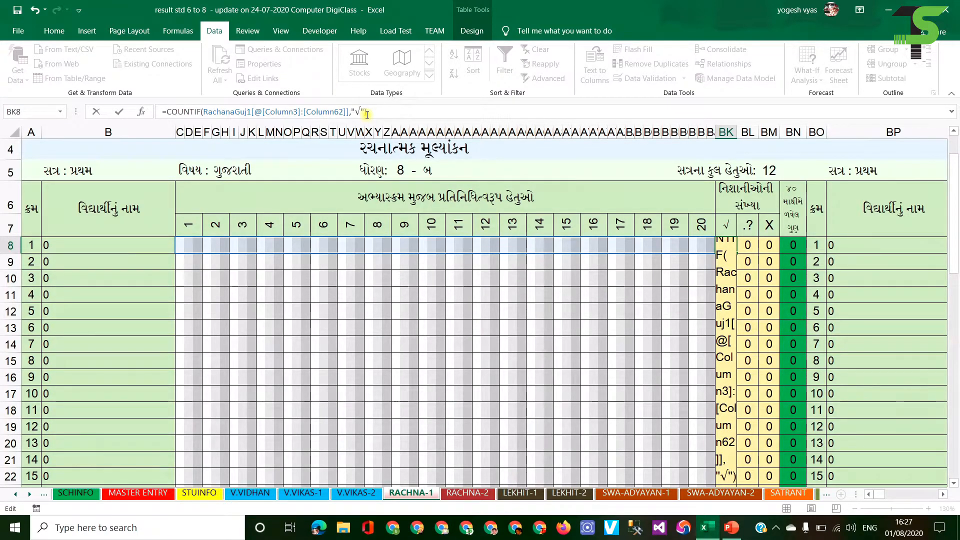
key("Return")
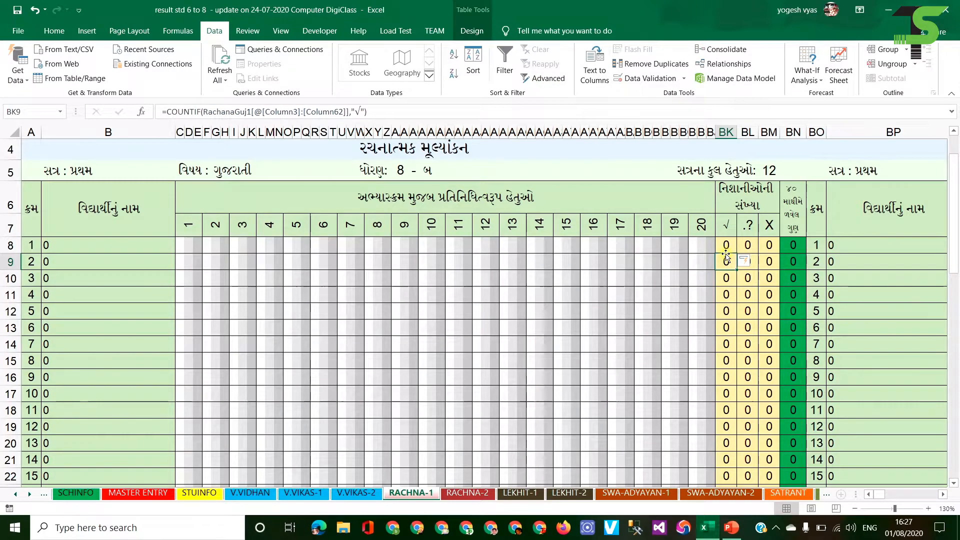
left_click(727, 277)
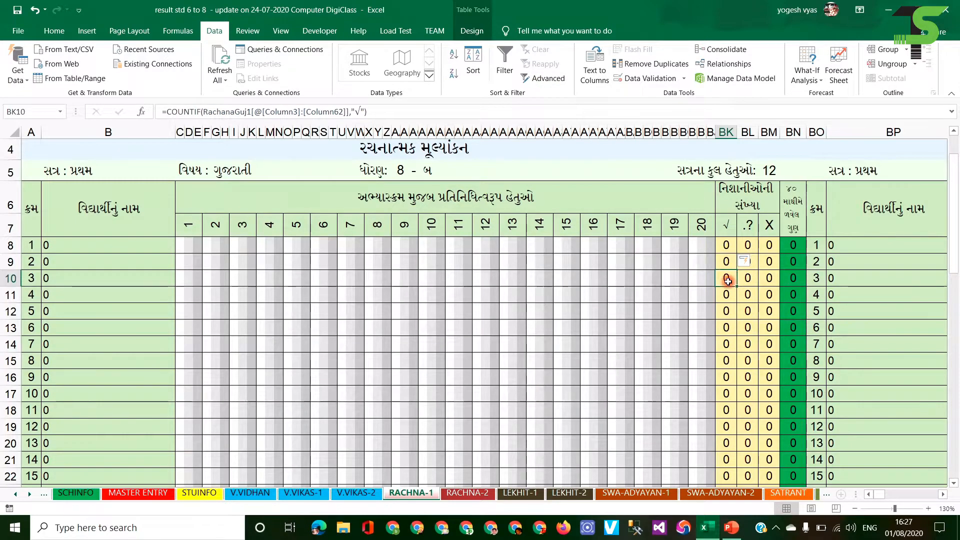
left_click(733, 245)
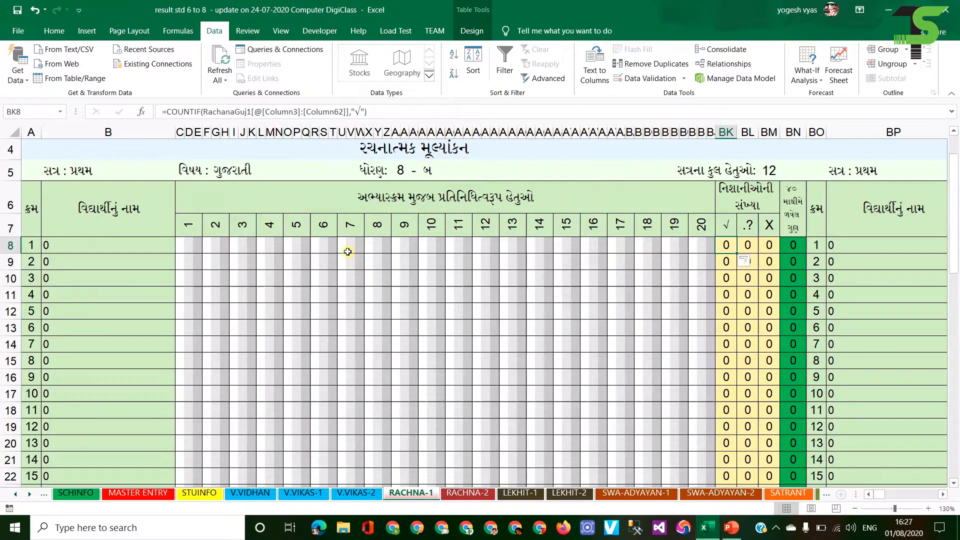
Enter √ in cells E8 and K8 to test the count, and clear both entries.
left_click(200, 244)
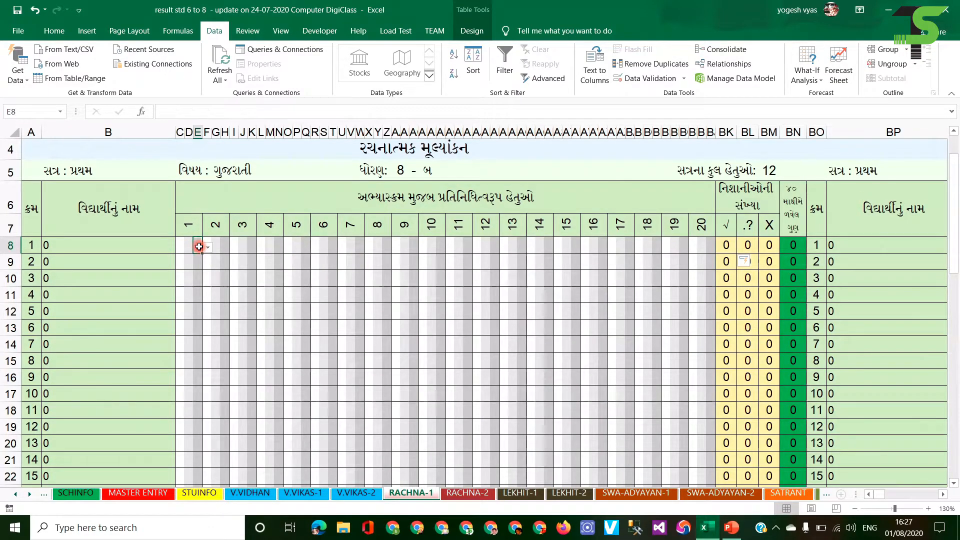
left_click(207, 247)
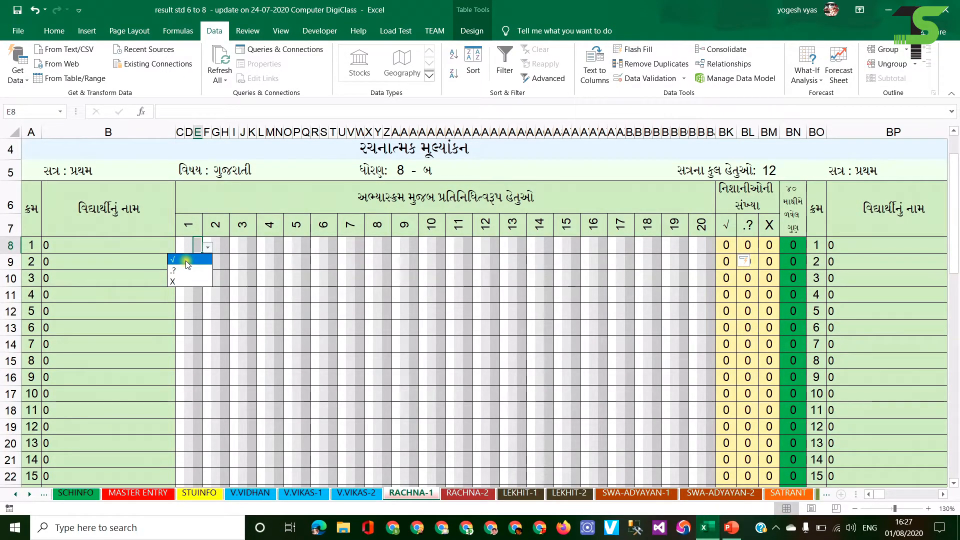
left_click(182, 261)
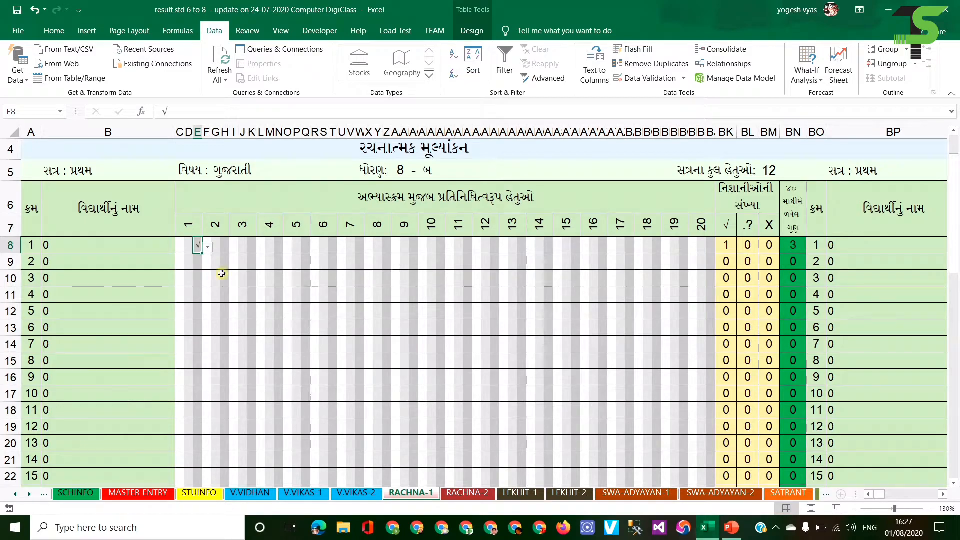
left_click(251, 245)
left_click(263, 247)
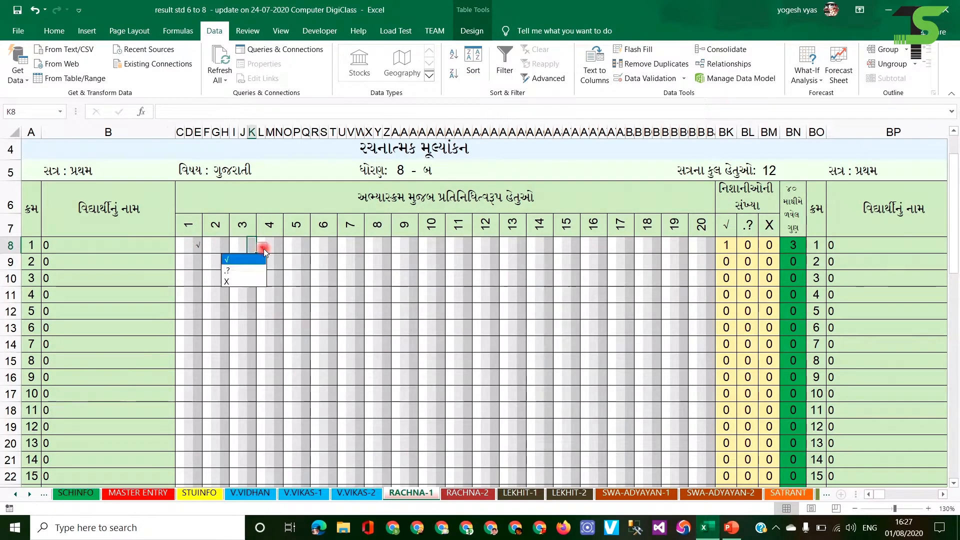
left_click(235, 259)
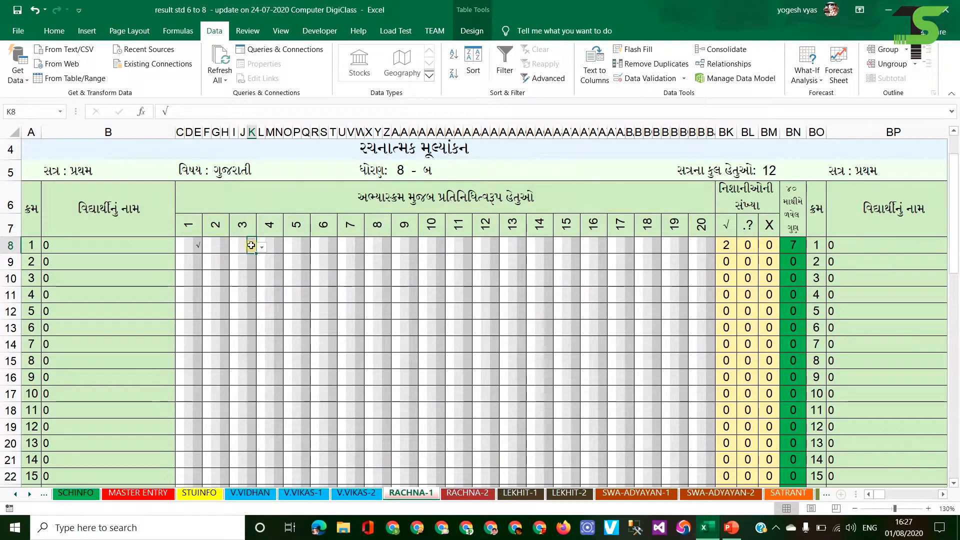
key("Delete")
left_click(190, 247)
key("Delete")
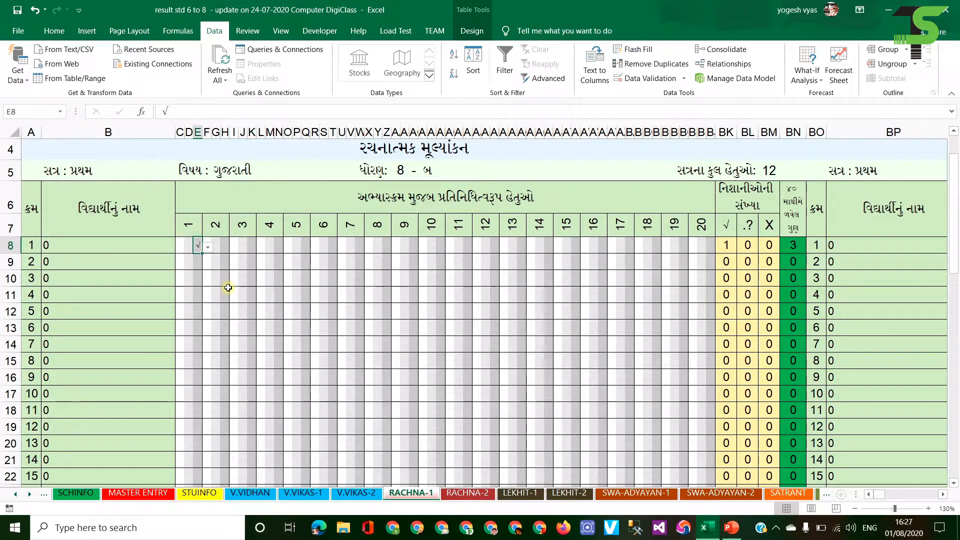
Inspect the COUNTIF formulas in BL8 and BM8 and the IFERROR/ROUND score formula in BN8.
left_click(747, 246)
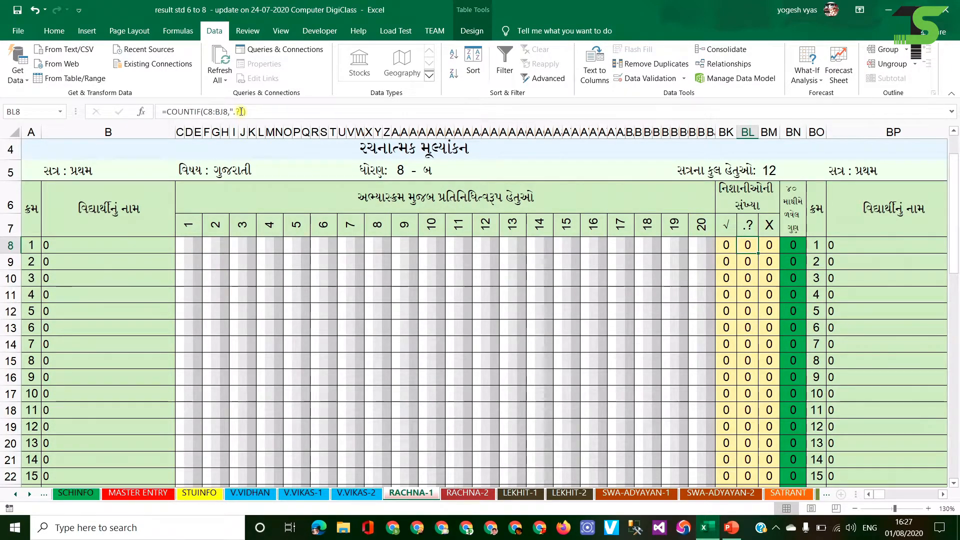
left_click(773, 245)
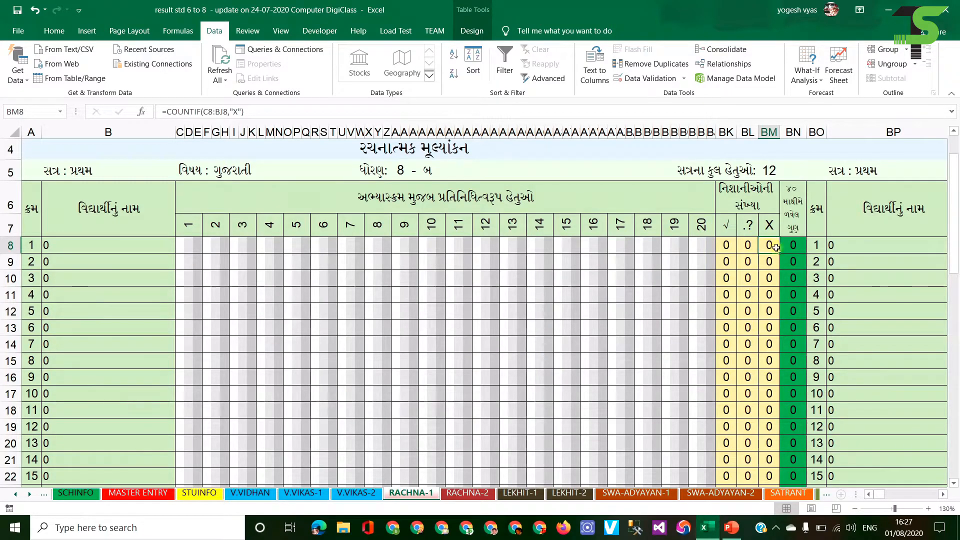
left_click(797, 246)
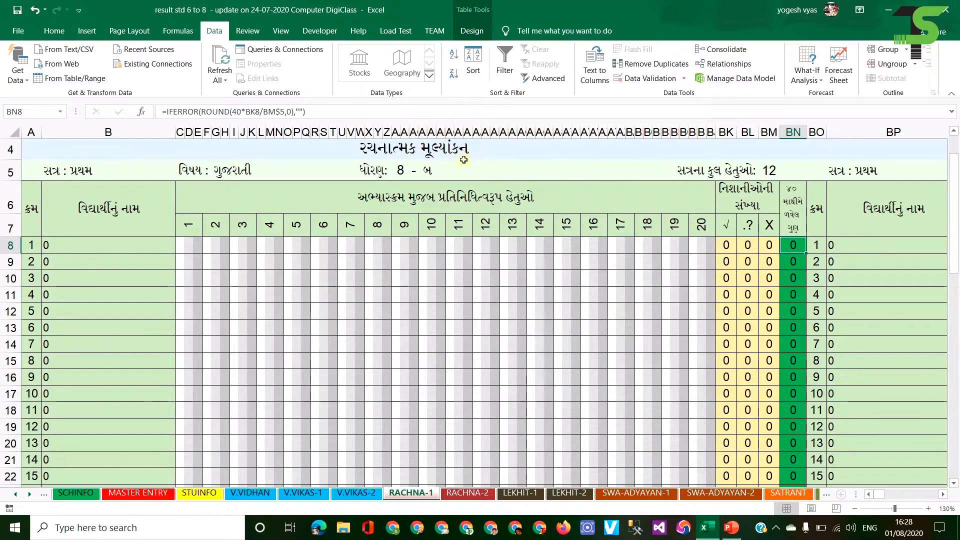
left_click(321, 112)
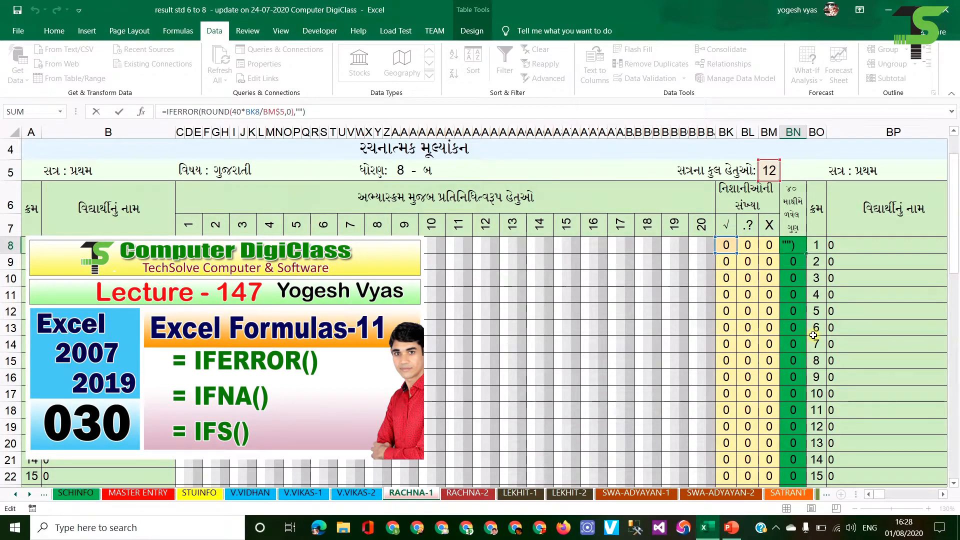
key("ctrl+Return")
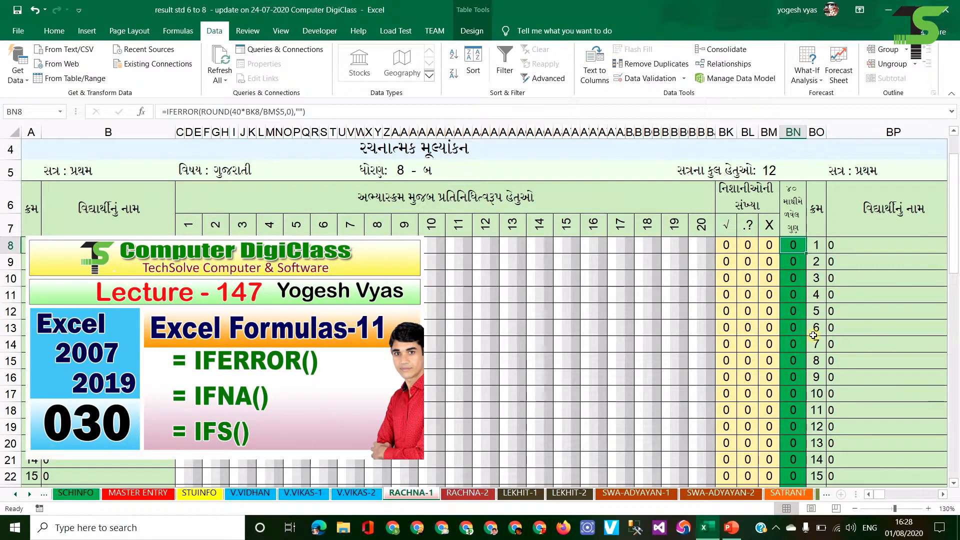
Clear the score formula from cell BN8 and look over the rest of column BN.
key("Delete")
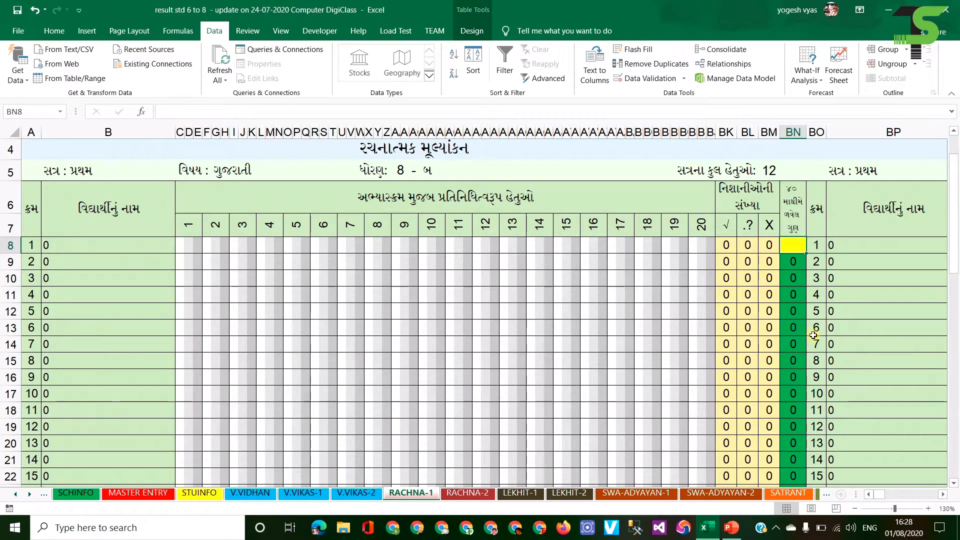
left_click(795, 280)
scroll(796, 329, "down", 1)
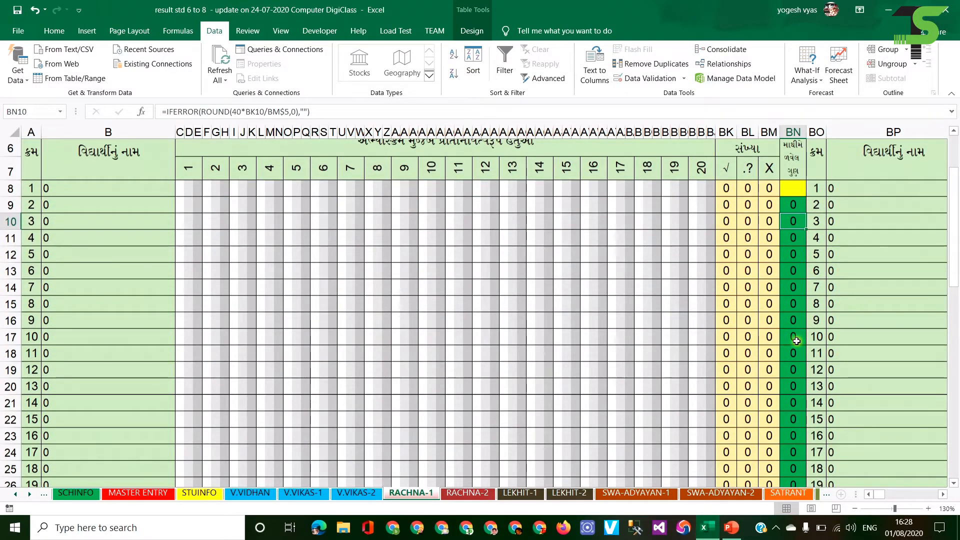
scroll(795, 341, "down", 10)
scroll(796, 330, "up", 12)
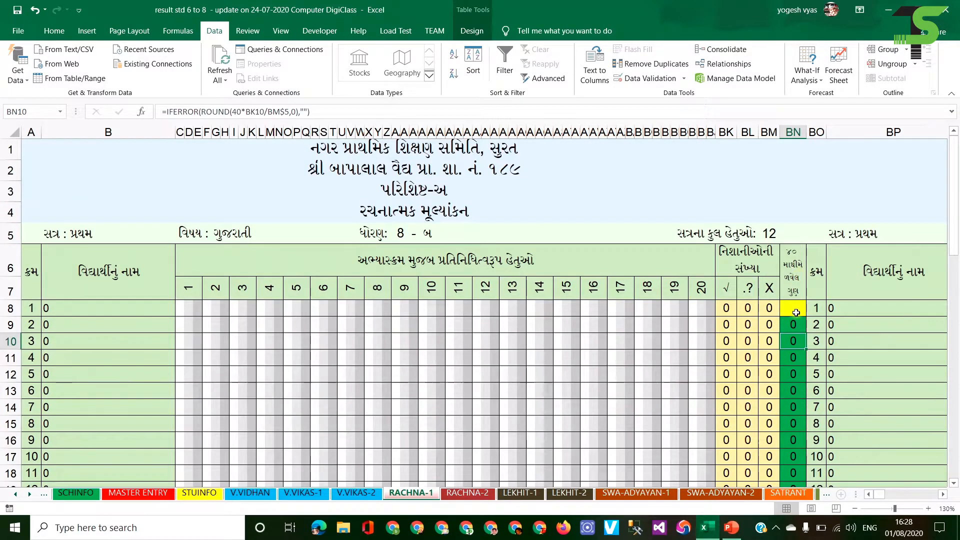
Start an IFERROR formula in BN8 with an empty value argument and "" as the value returned on error.
left_click(796, 312)
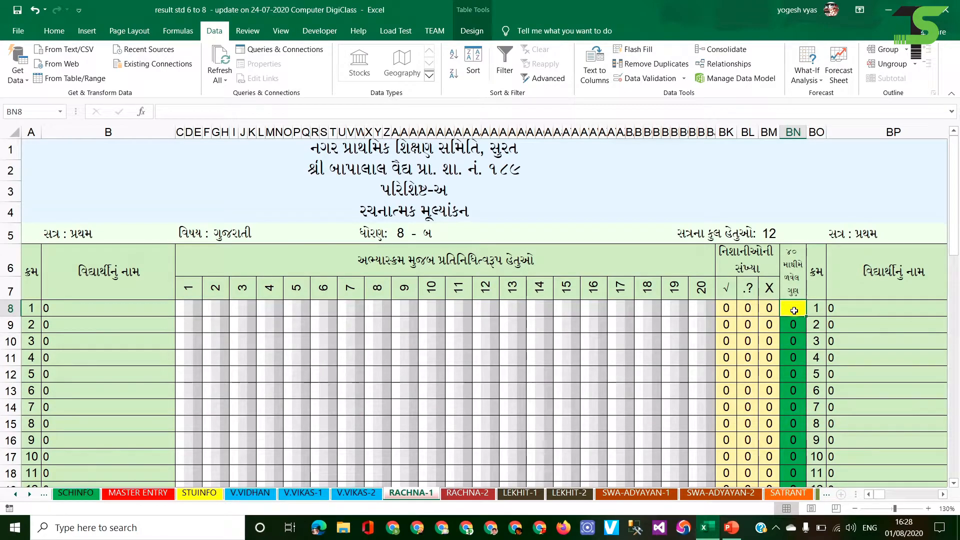
type("=ife")
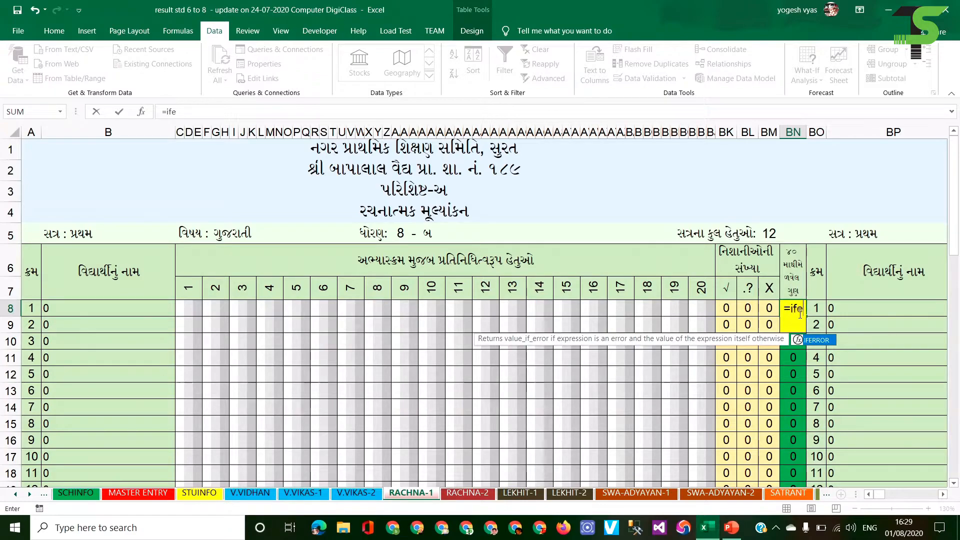
key("Tab")
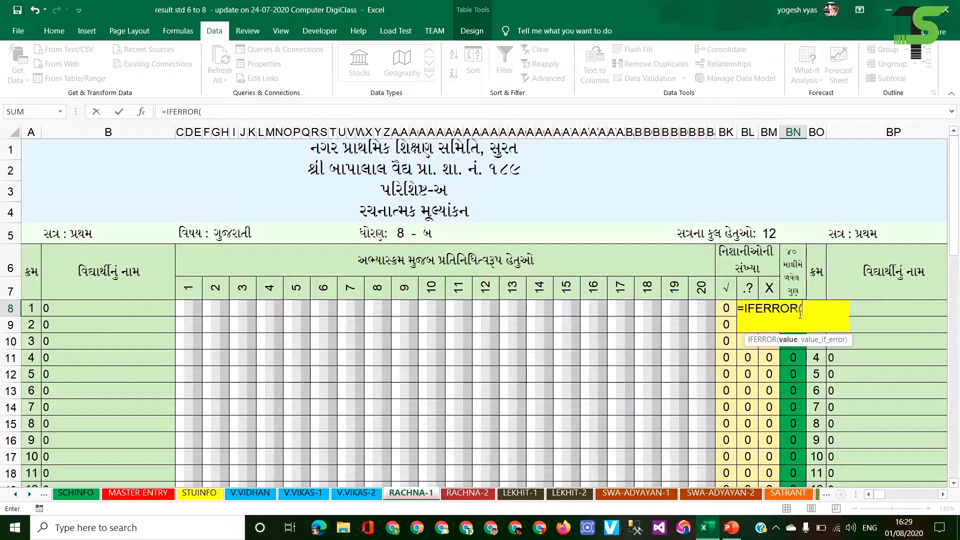
type(",")
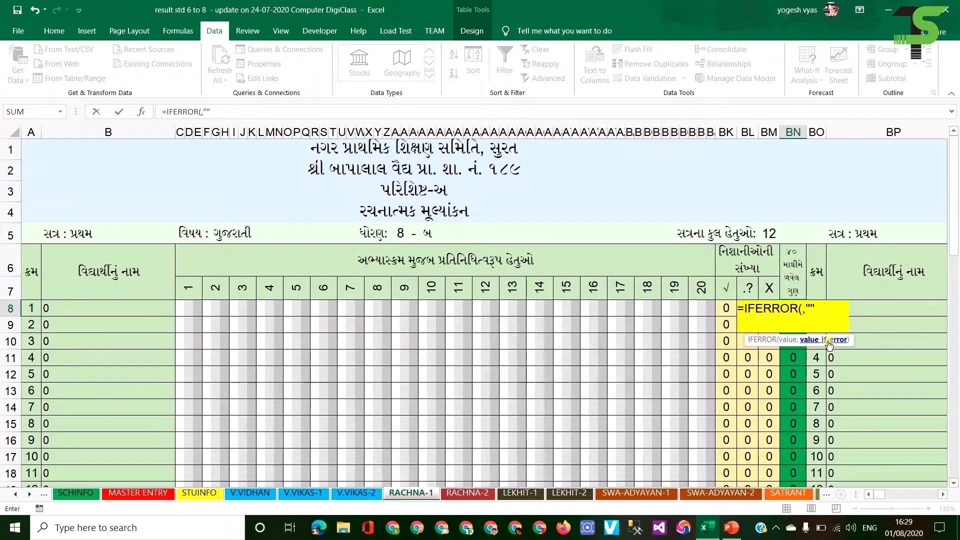
type(")")
left_click(803, 308)
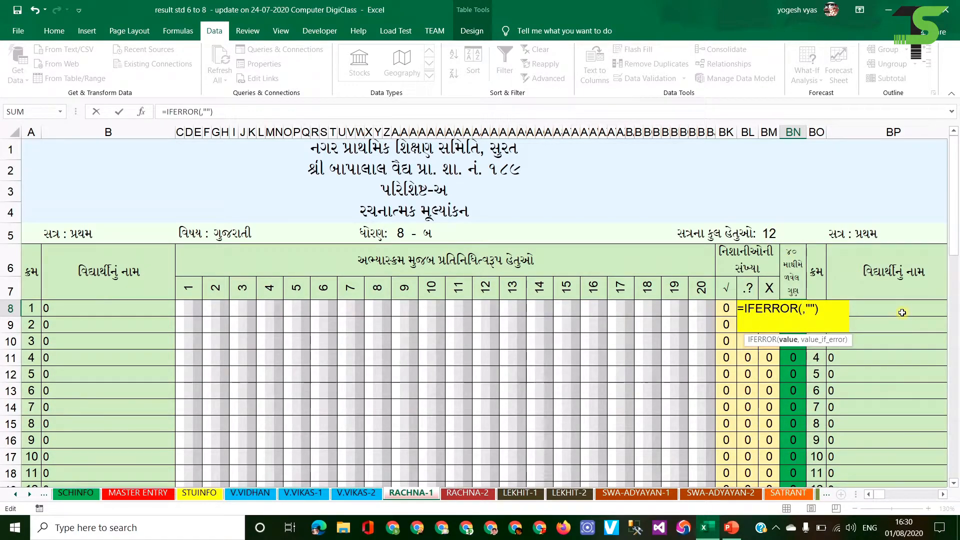
Nest an empty ROUND() function as the value argument of the IFERROR formula in BN8.
type("roun")
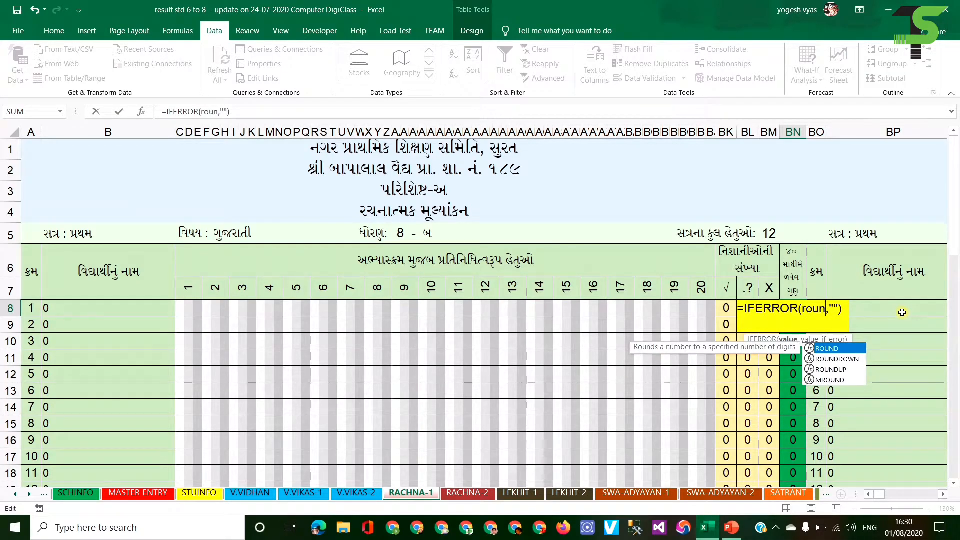
key("Tab")
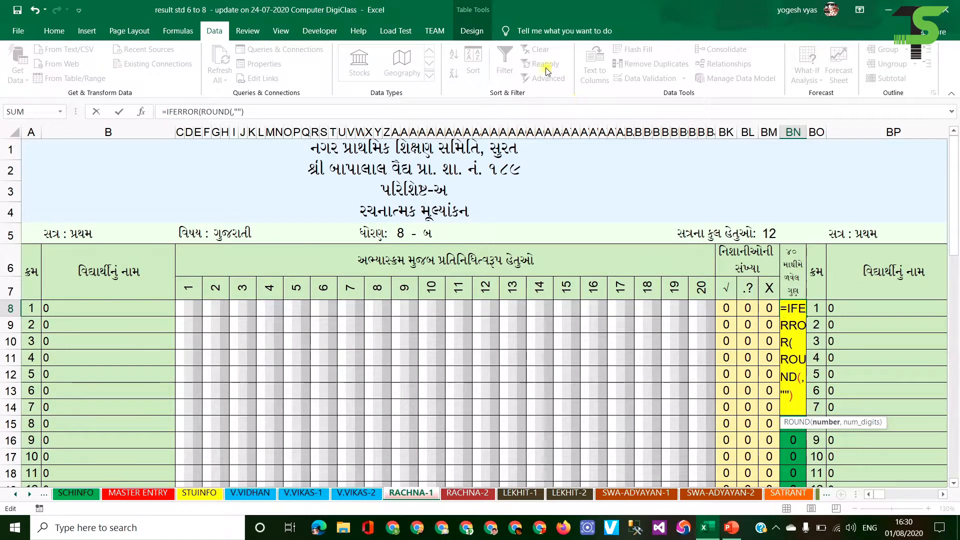
left_click(232, 111)
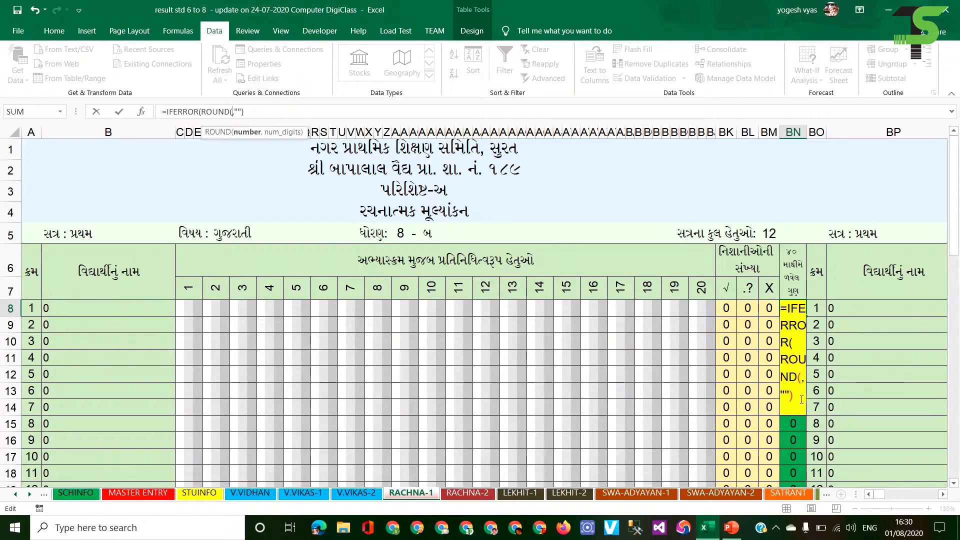
type(")")
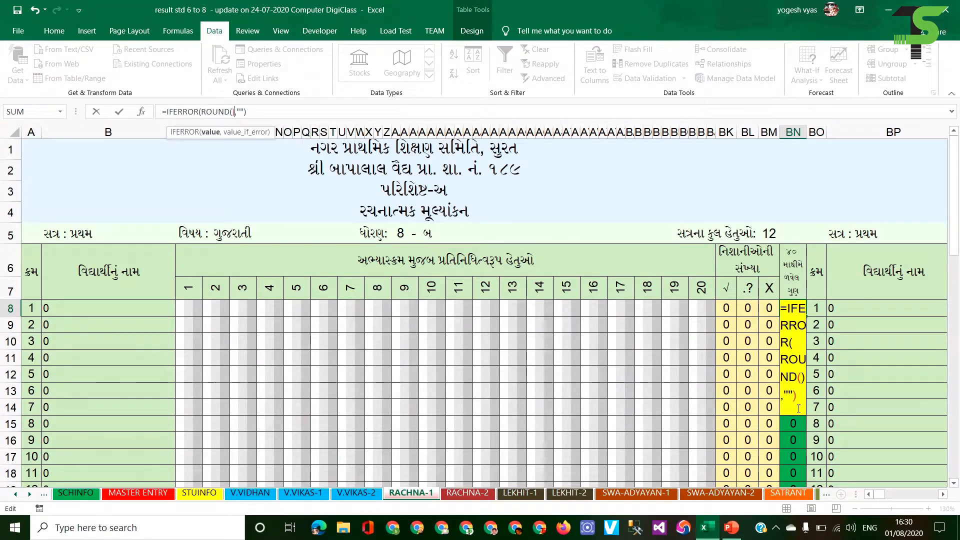
left_click(235, 112)
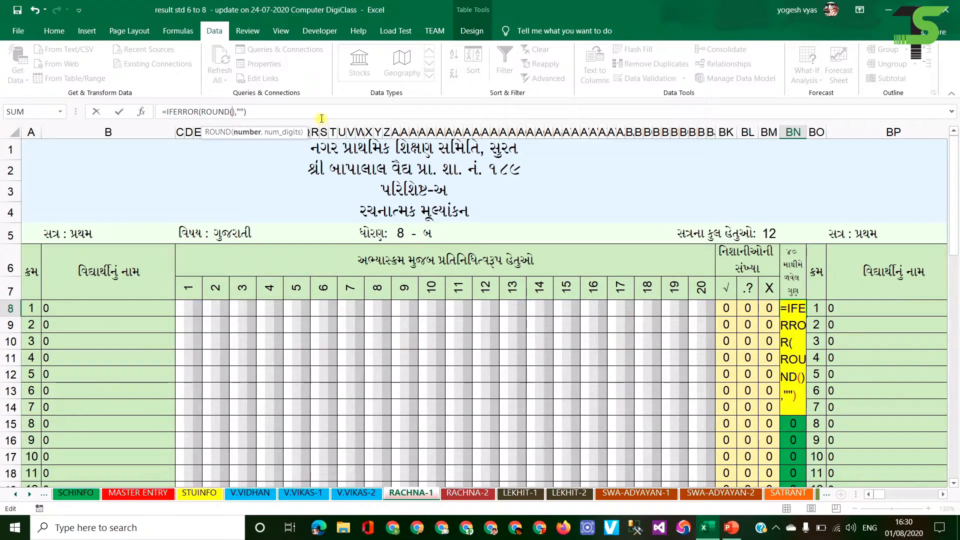
type("40")
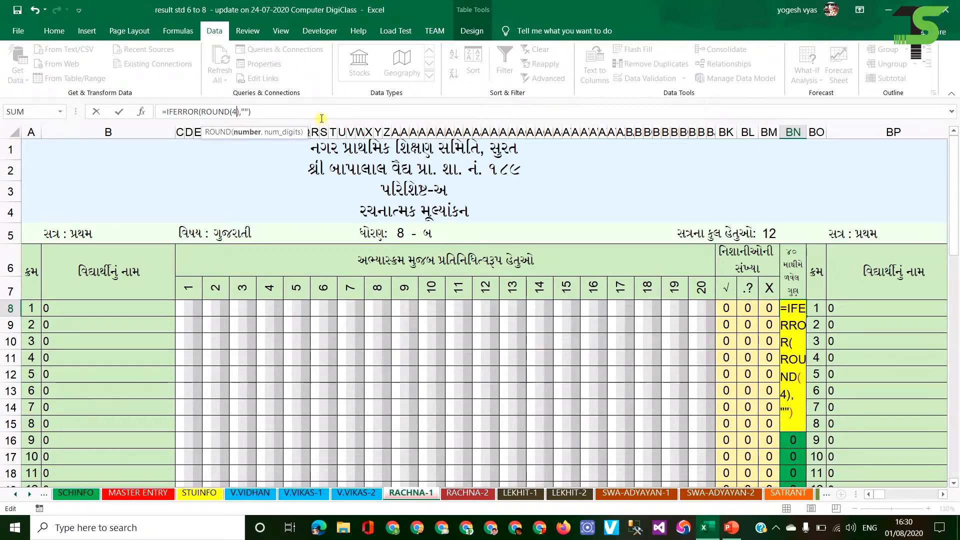
type("*")
left_click(727, 308)
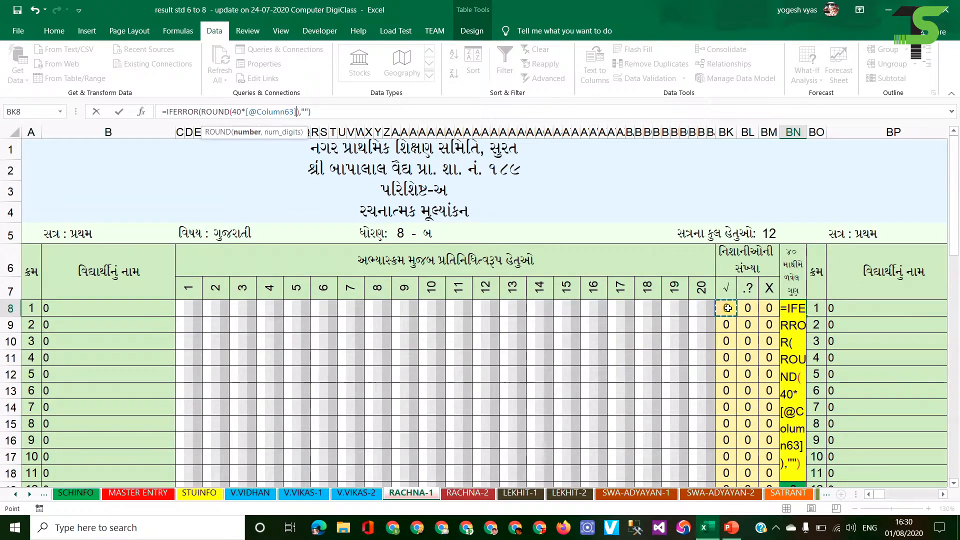
type("/")
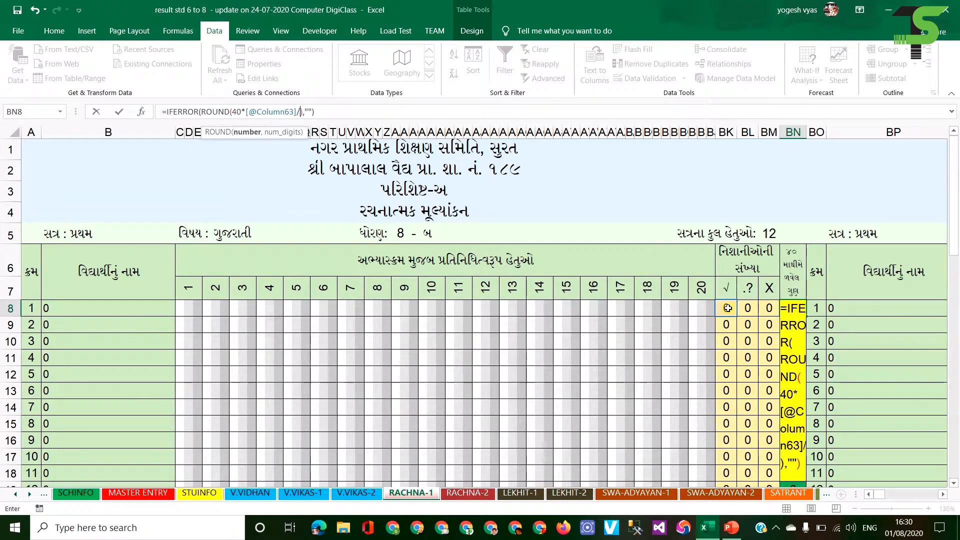
left_click(769, 234)
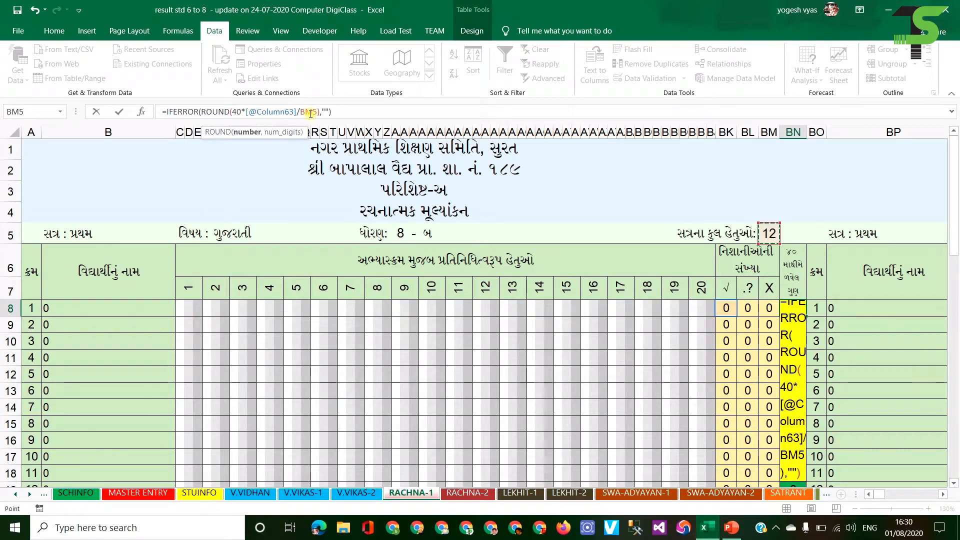
key("F4")
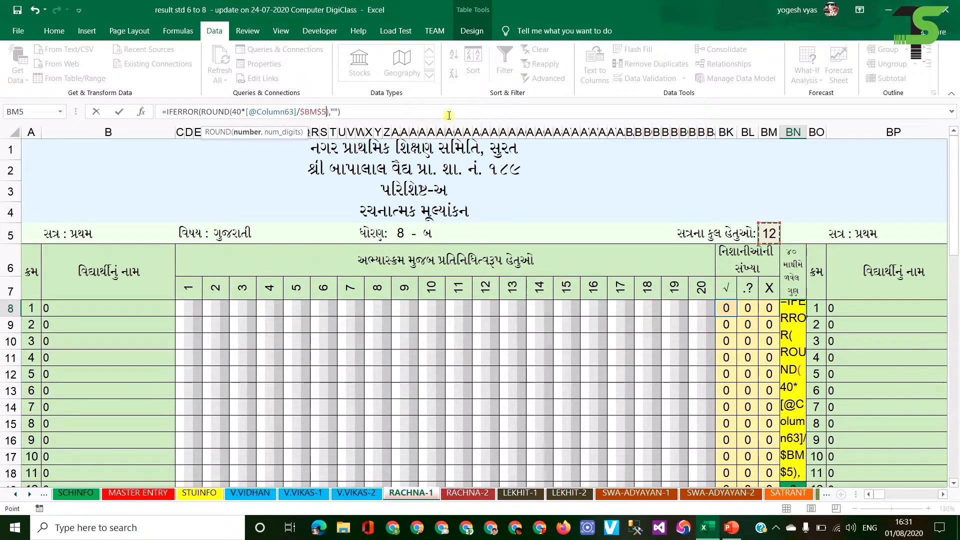
Set the ROUND digits to 0 and complete the score formula in BN8.
type(",")
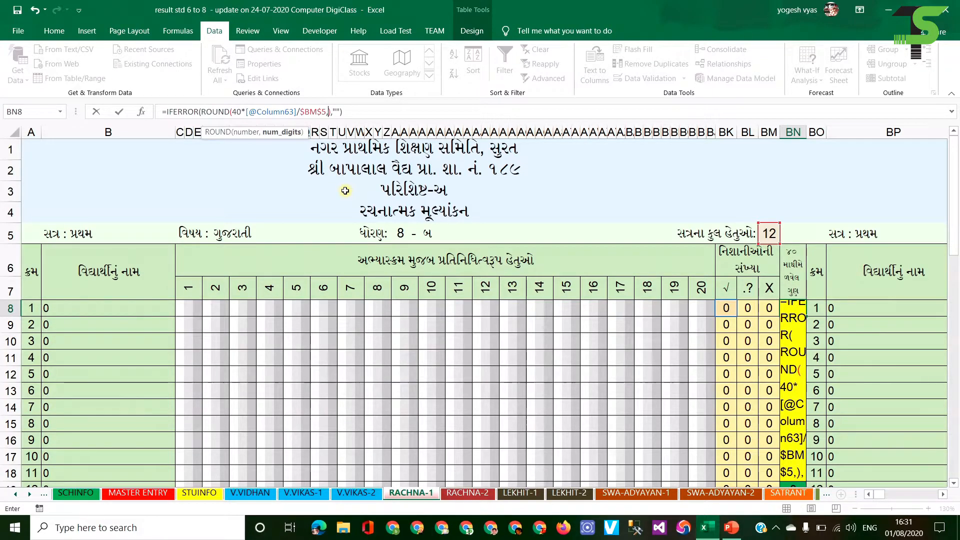
type("0")
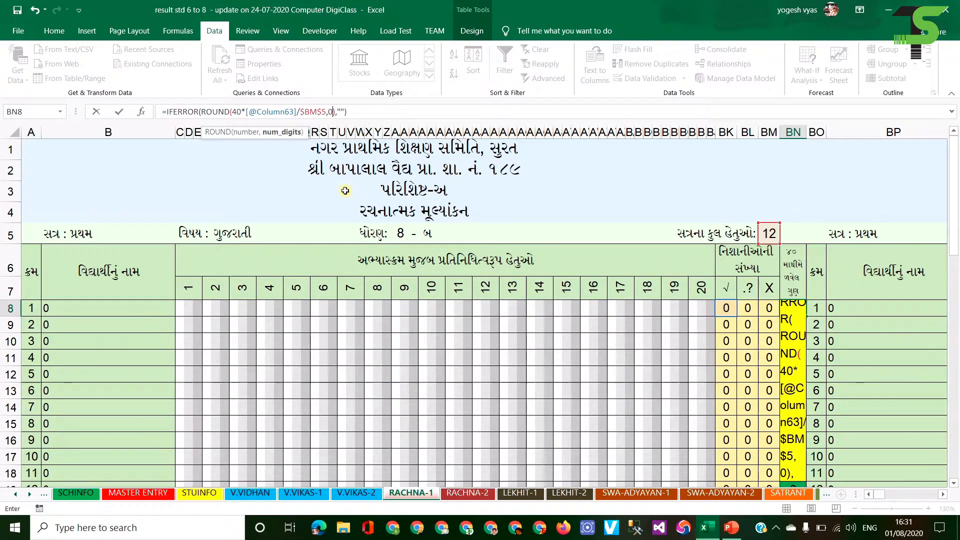
key("Return")
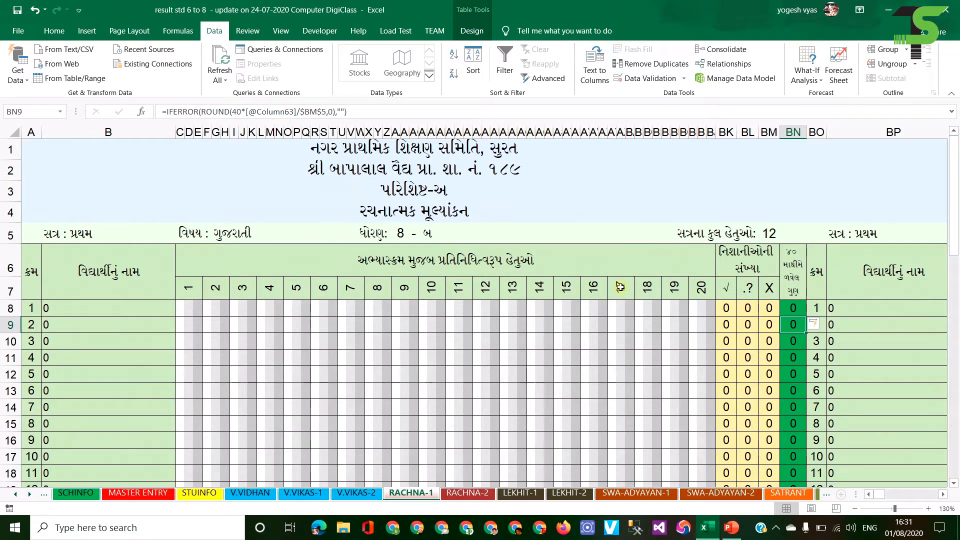
key("Up")
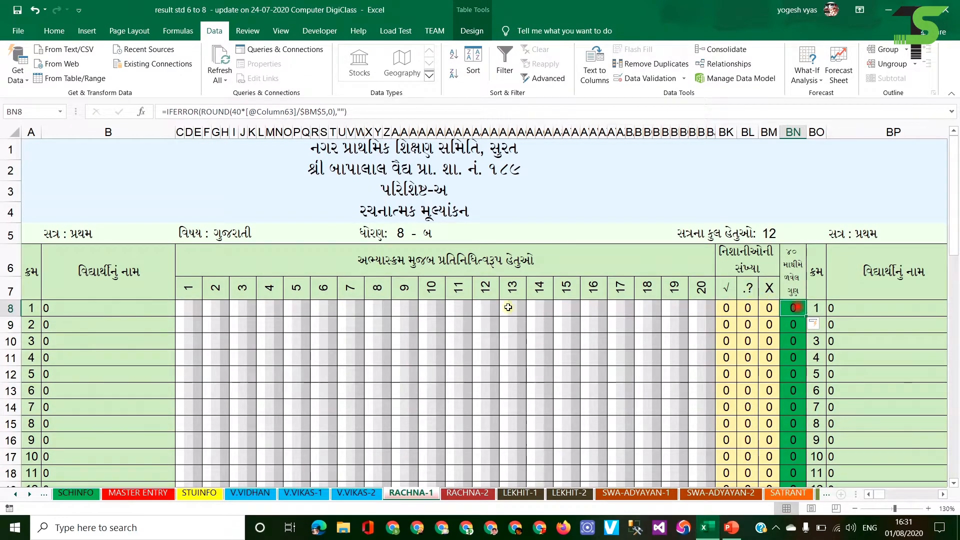
Choose √ in cells E8 and H8 to test the score formula, and clear the test entries in C8:I8.
left_click(198, 308)
left_click(208, 309)
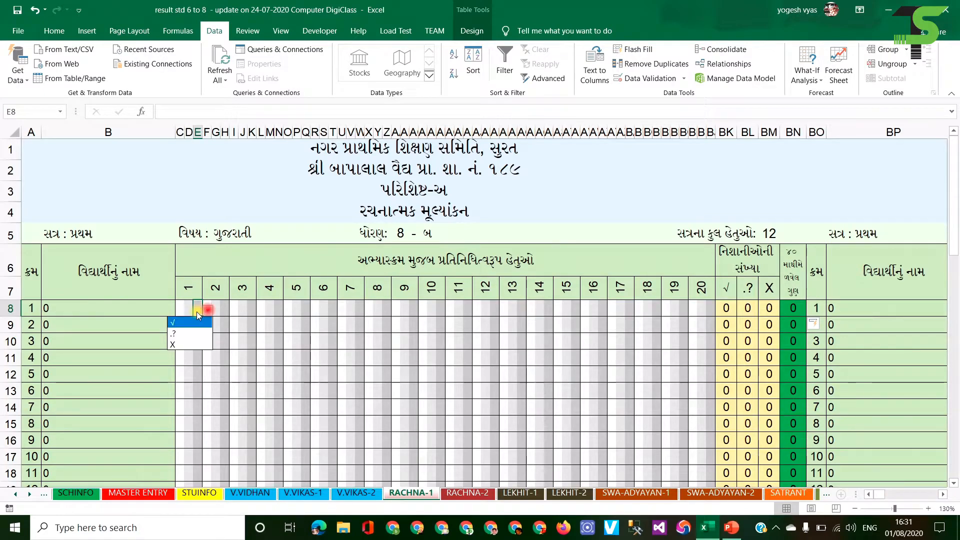
left_click(188, 326)
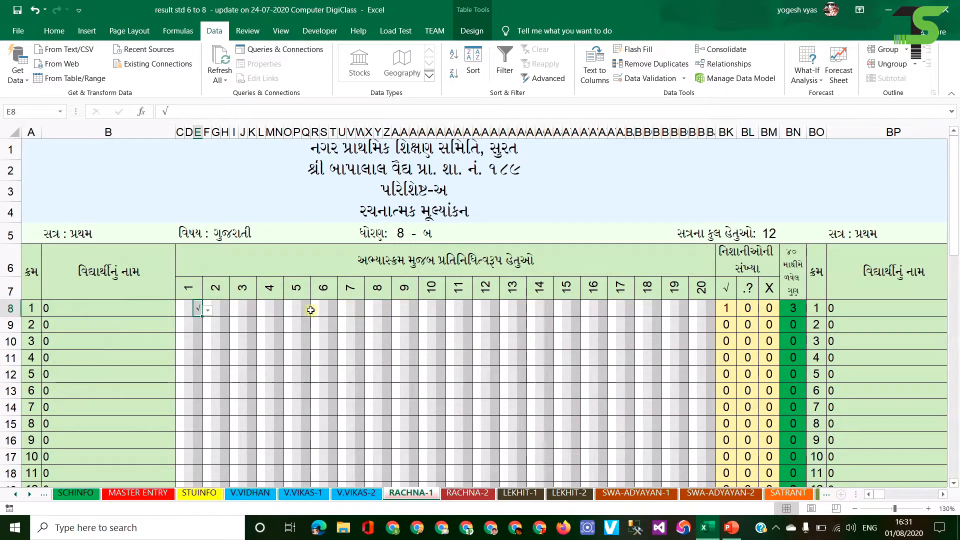
left_click(225, 307)
left_click(234, 309)
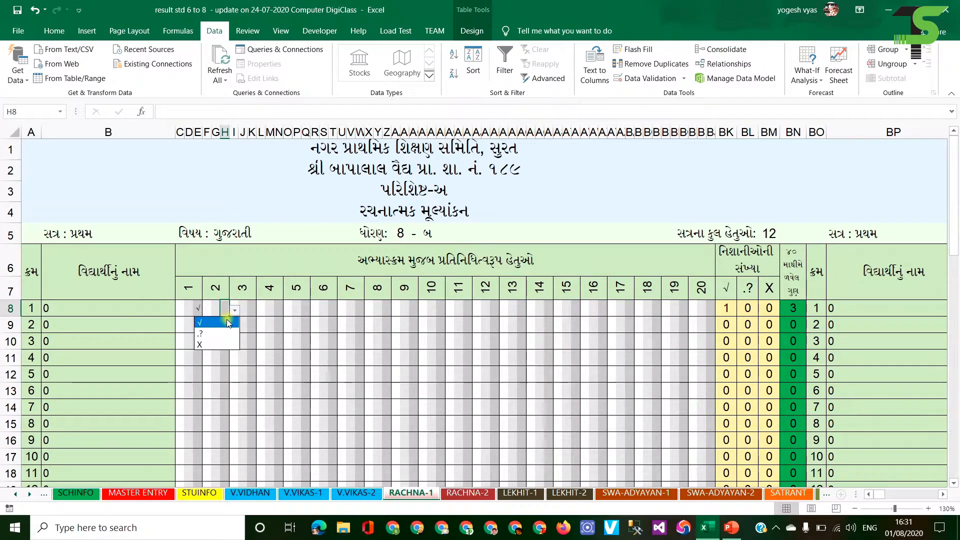
left_click(208, 324)
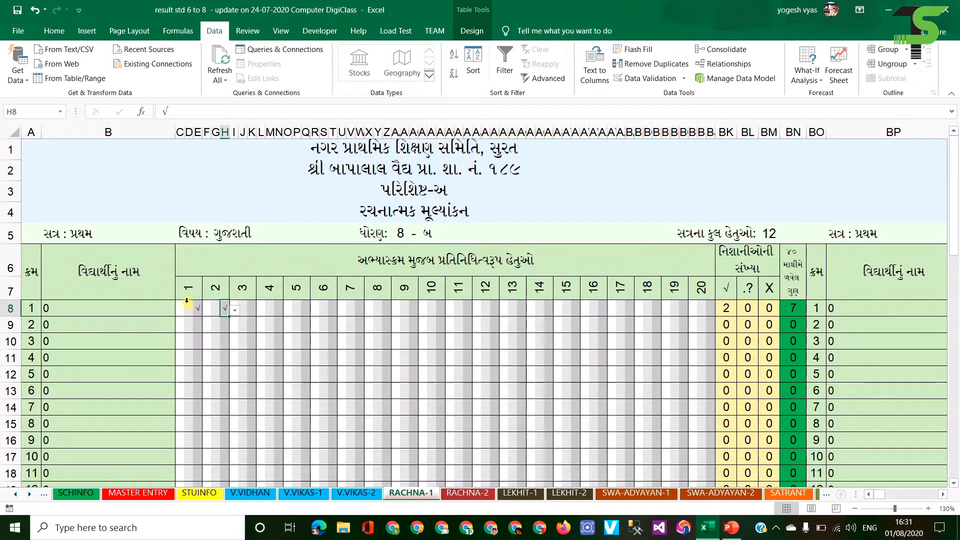
left_click_drag(182, 307, 235, 308)
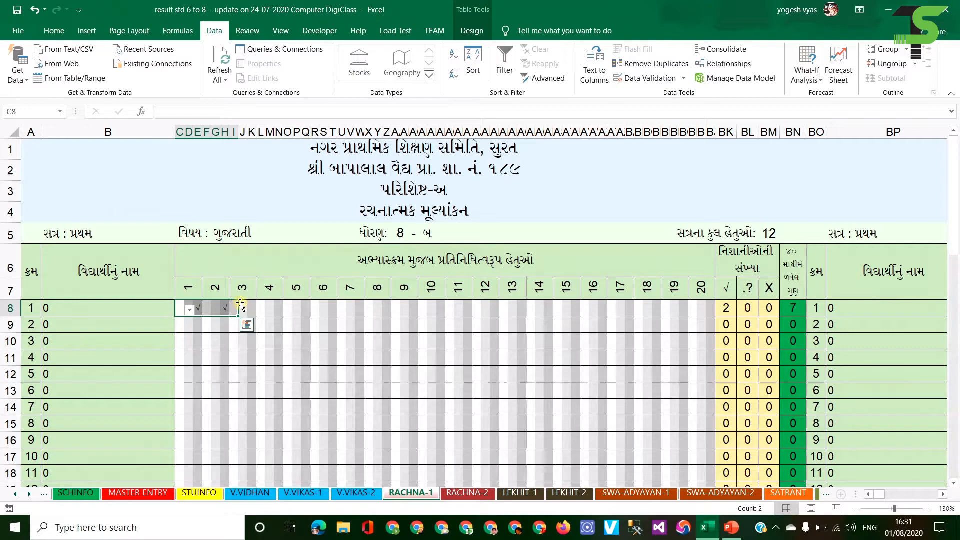
key("Delete")
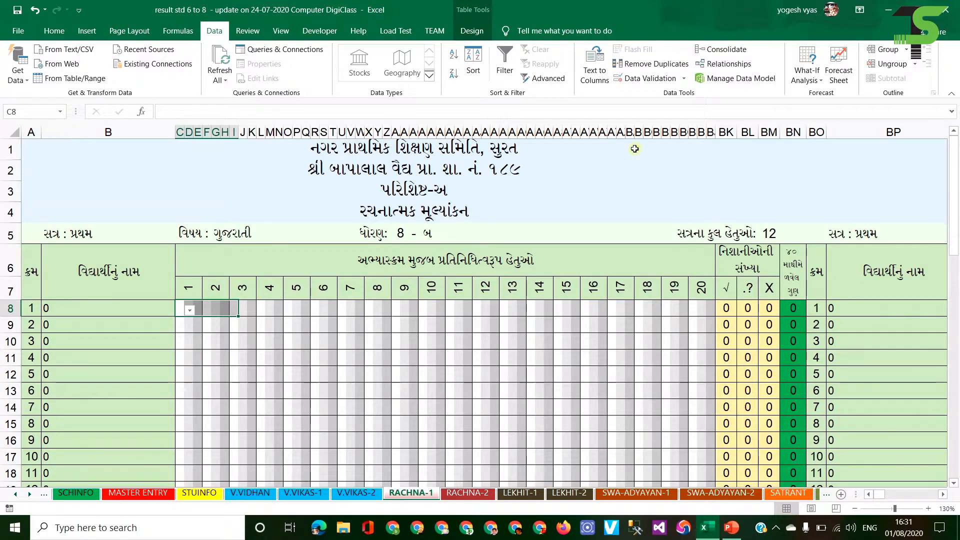
left_click_drag(31, 132, 800, 134)
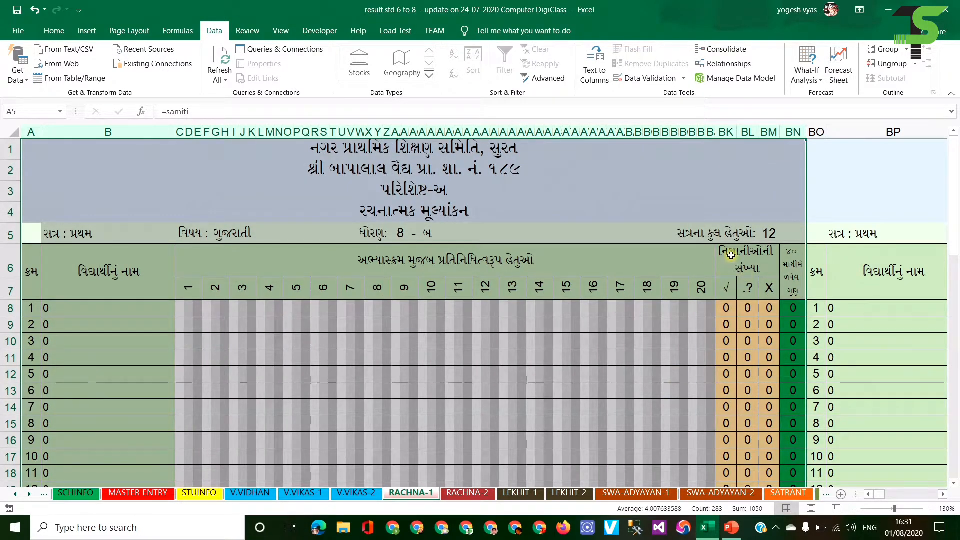
right_click(759, 133)
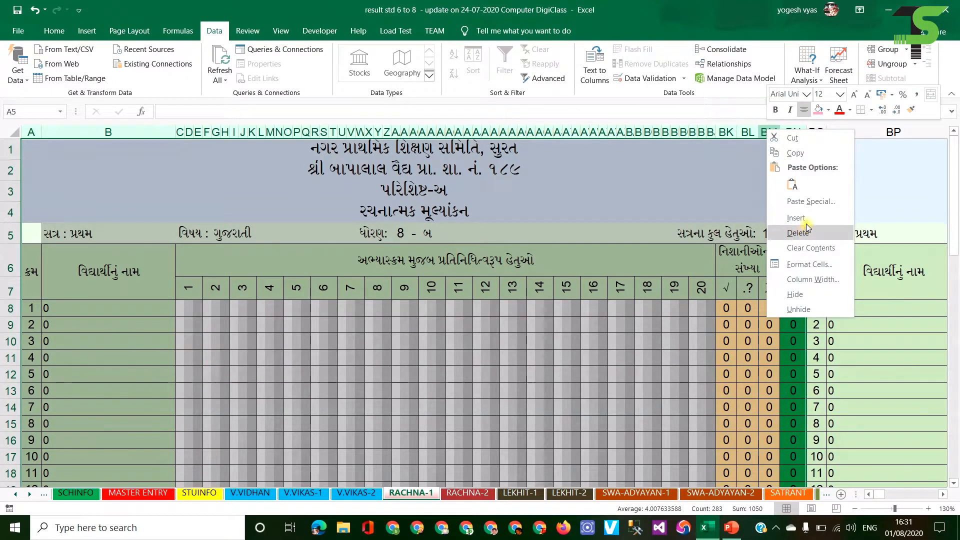
left_click(794, 153)
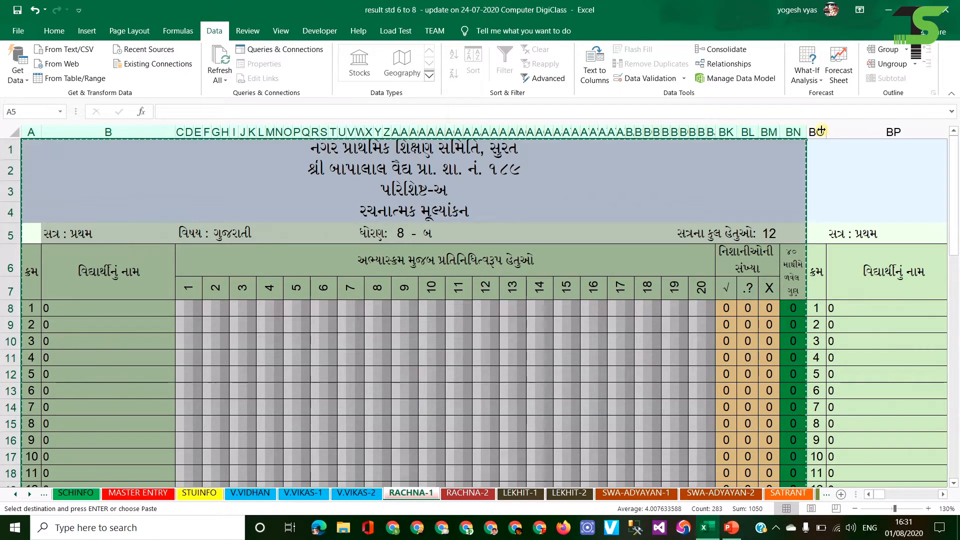
left_click(820, 131)
right_click(820, 131)
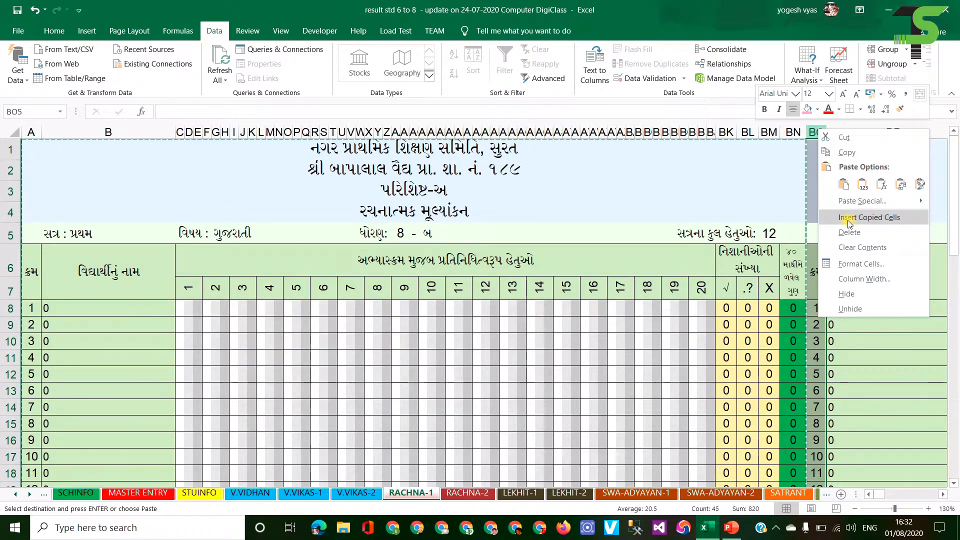
key("Escape")
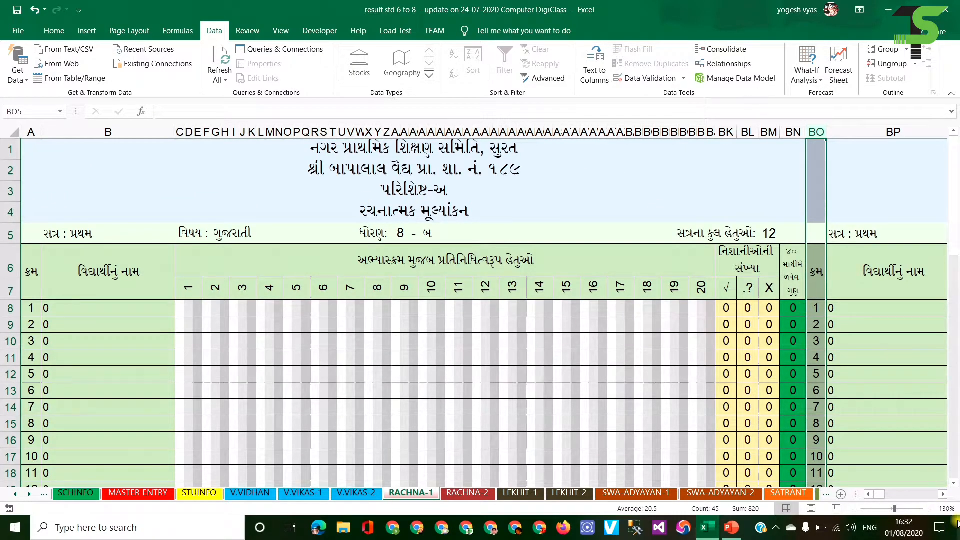
Copy the formatting of the Gujarati block's title rows A1:BN4 onto the Hindi block's title rows starting at BO1 with Format Painter.
left_click(943, 493)
left_click(944, 494)
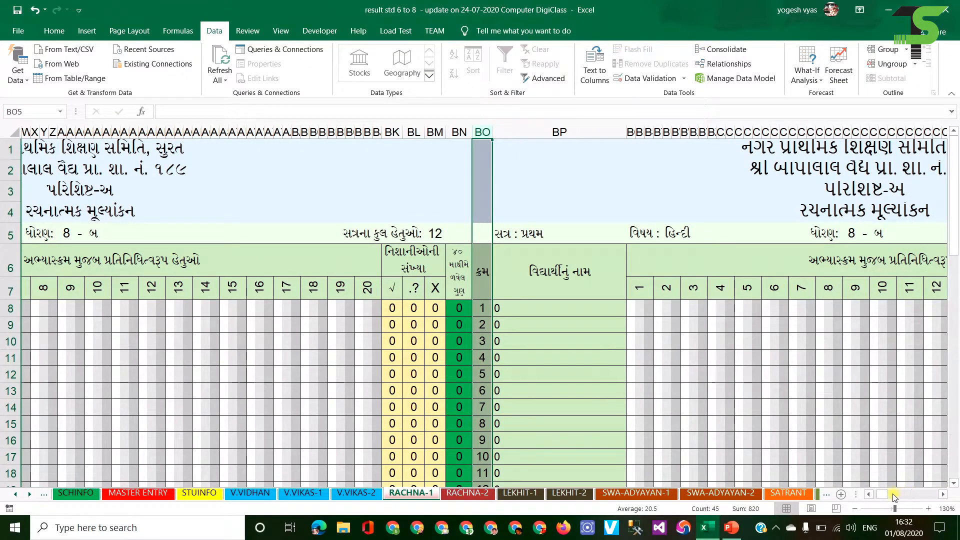
left_click_drag(894, 496, 849, 499)
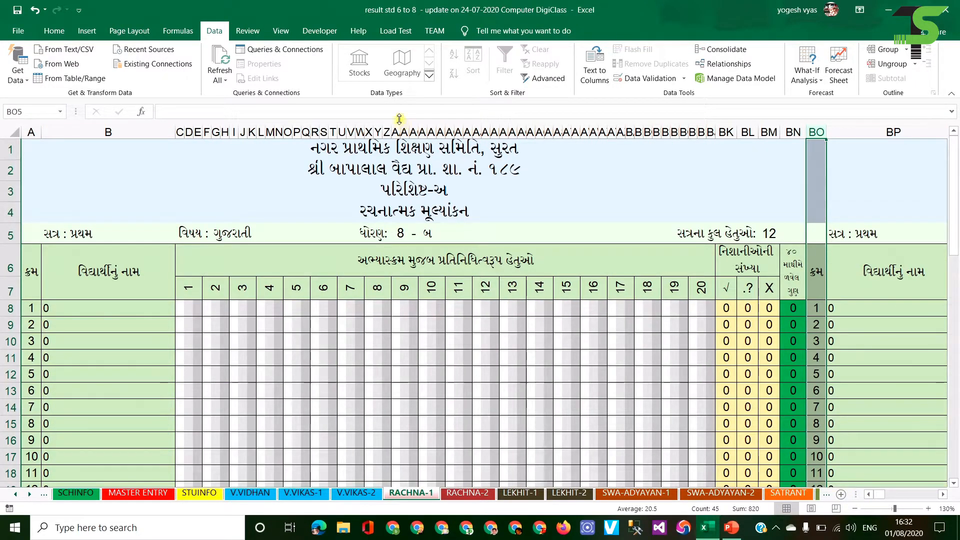
left_click_drag(391, 149, 397, 207)
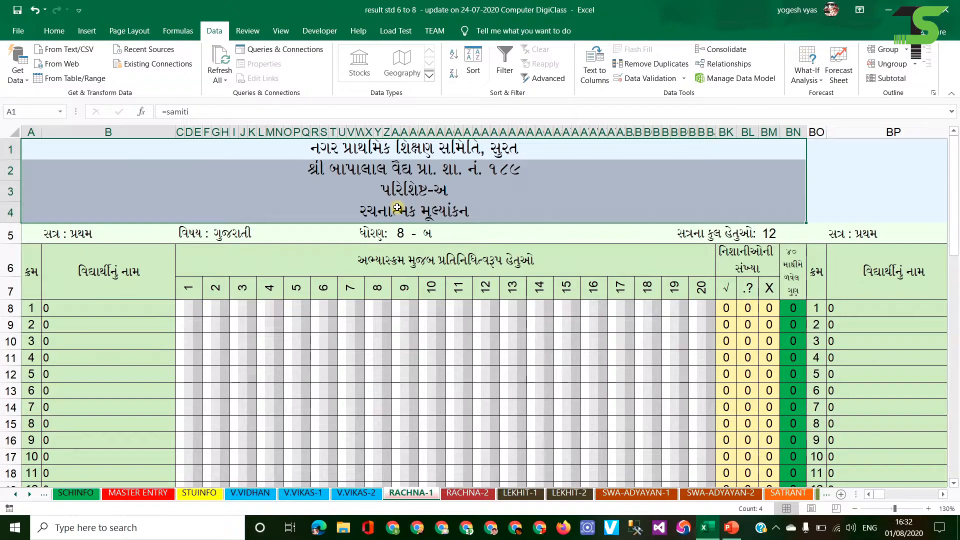
left_click(54, 31)
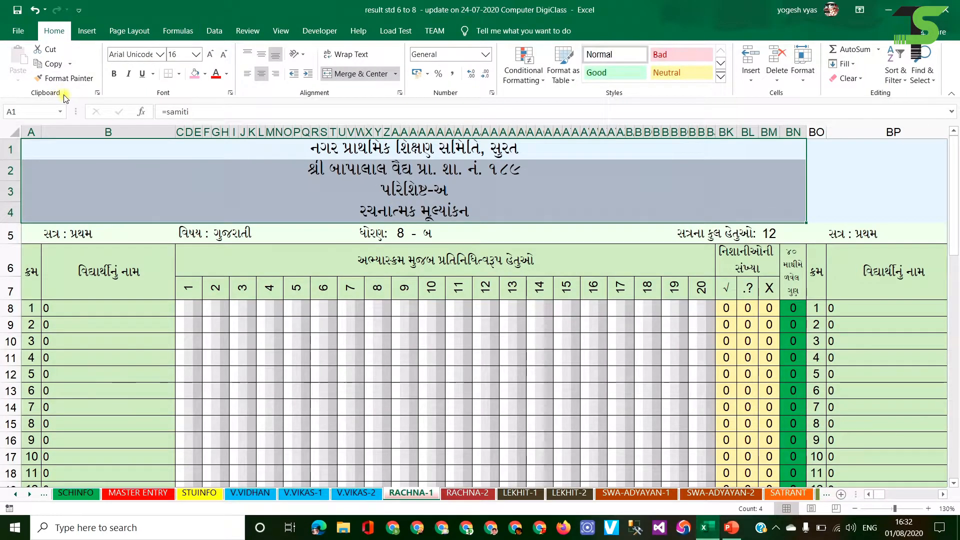
left_click(68, 78)
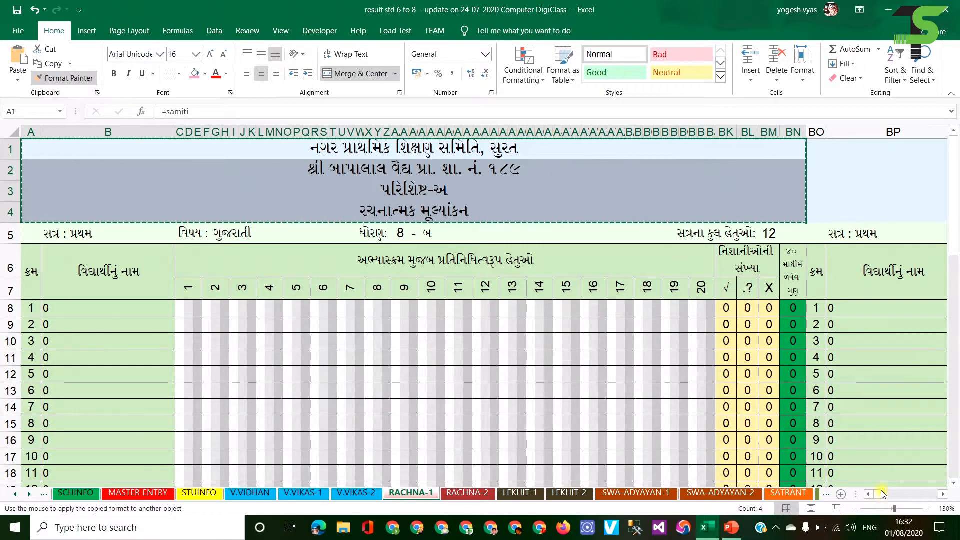
left_click_drag(881, 493, 888, 493)
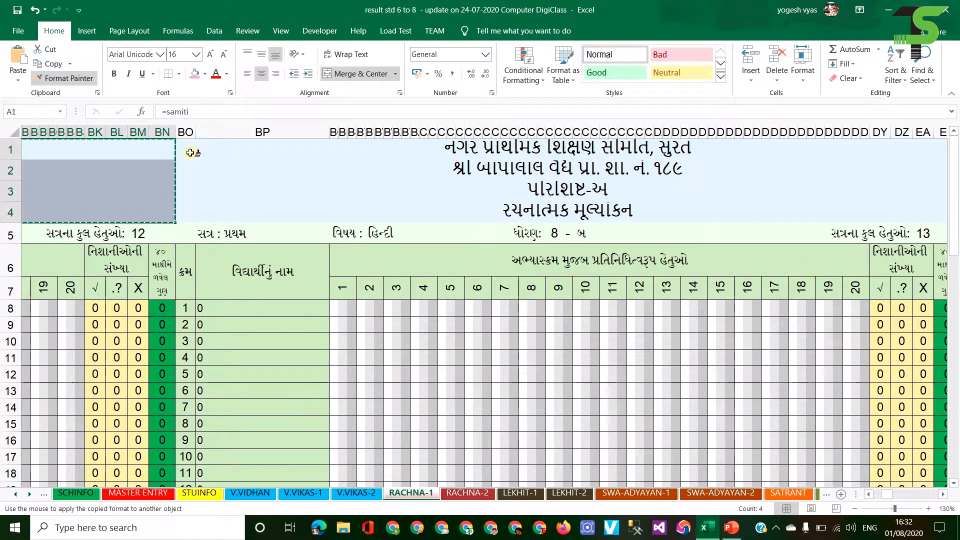
mouse_move(193, 150)
left_mouse_down()
mouse_move(366, 211)
mouse_move(956, 202)
mouse_move(956, 216)
mouse_move(5, 215)
mouse_move(130, 219)
mouse_move(61, 216)
left_mouse_up()
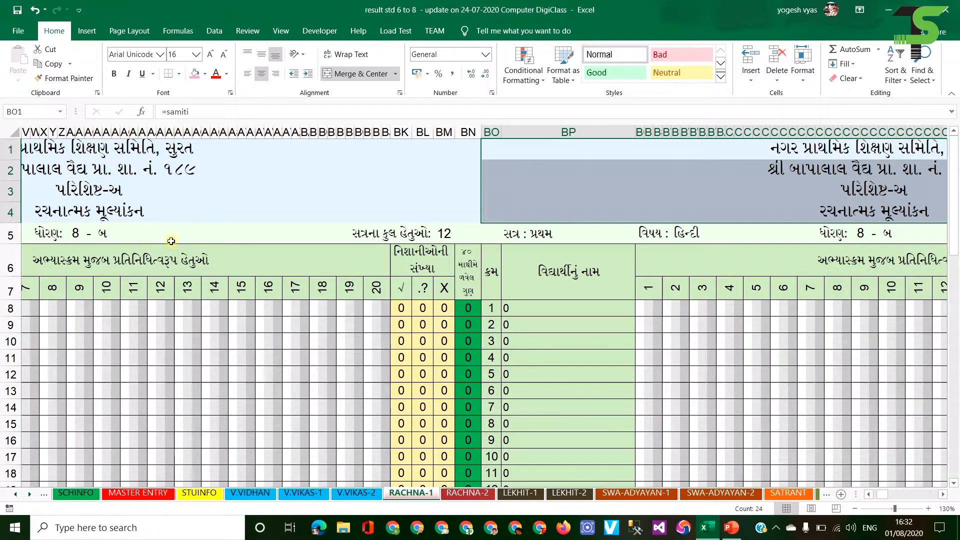
left_click(205, 205)
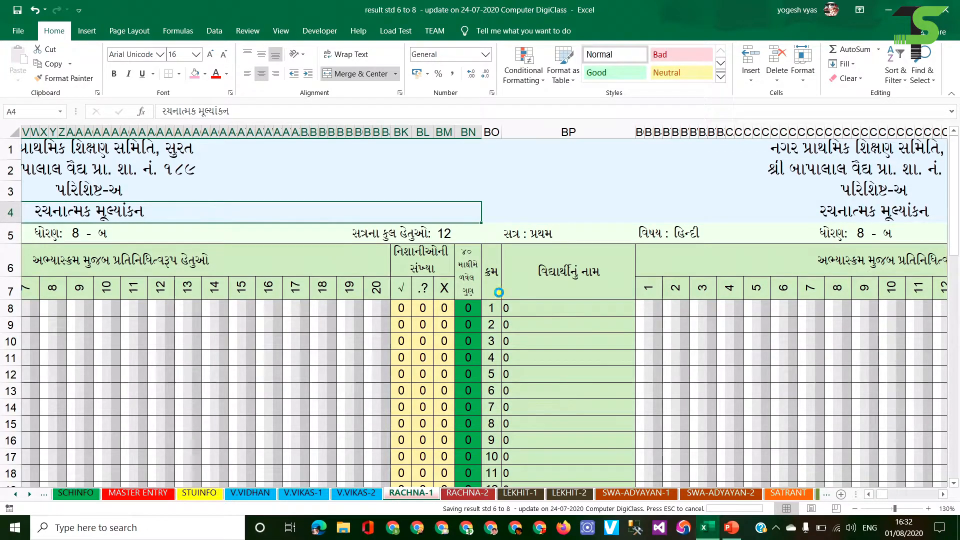
Look over the English block on RACHNA-1 and the student rows and signature area on the RACHNA-2 sheet.
mouse_move(881, 499)
left_mouse_down()
mouse_move(872, 498)
mouse_move(890, 499)
left_mouse_up()
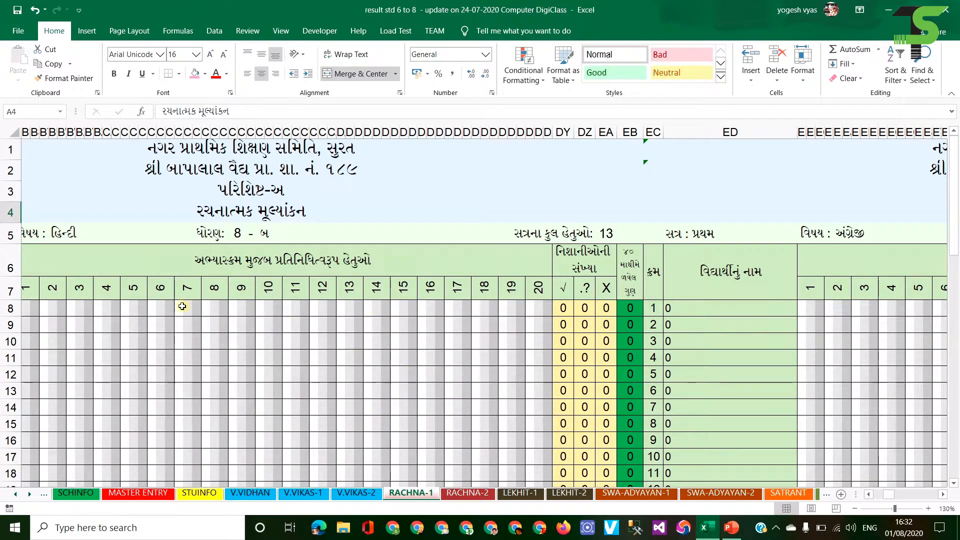
left_click_drag(888, 499, 878, 499)
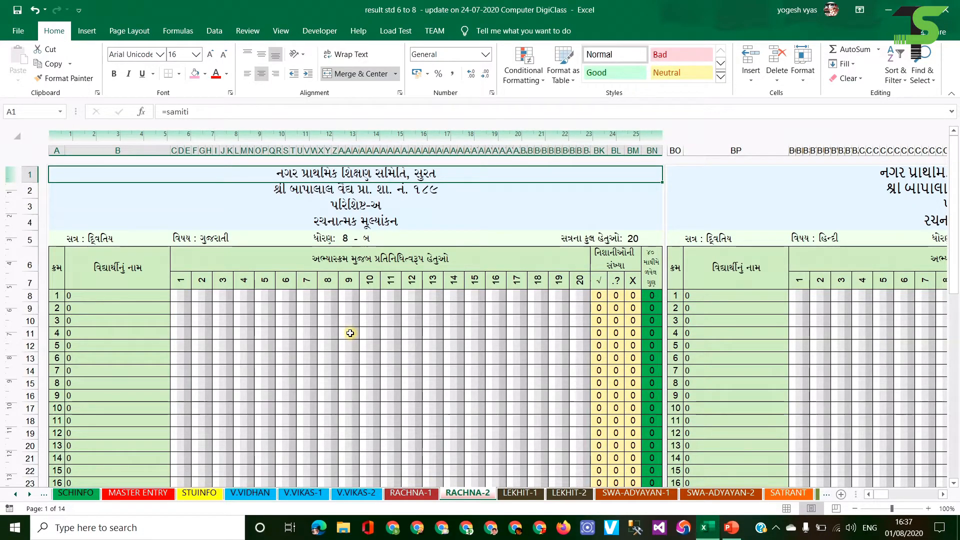
scroll(350, 332, "down", 1)
scroll(350, 335, "up", 1)
scroll(504, 407, "down", 11)
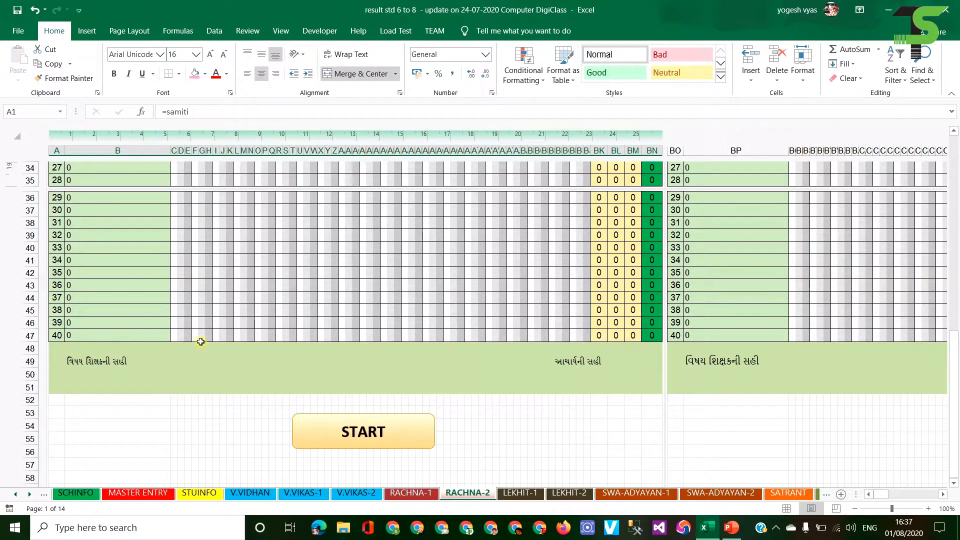
Open the LEKHIT-1 sheet at 130% zoom and examine the layout of its Gujarati block from the title rows through the student rows.
left_click(518, 493)
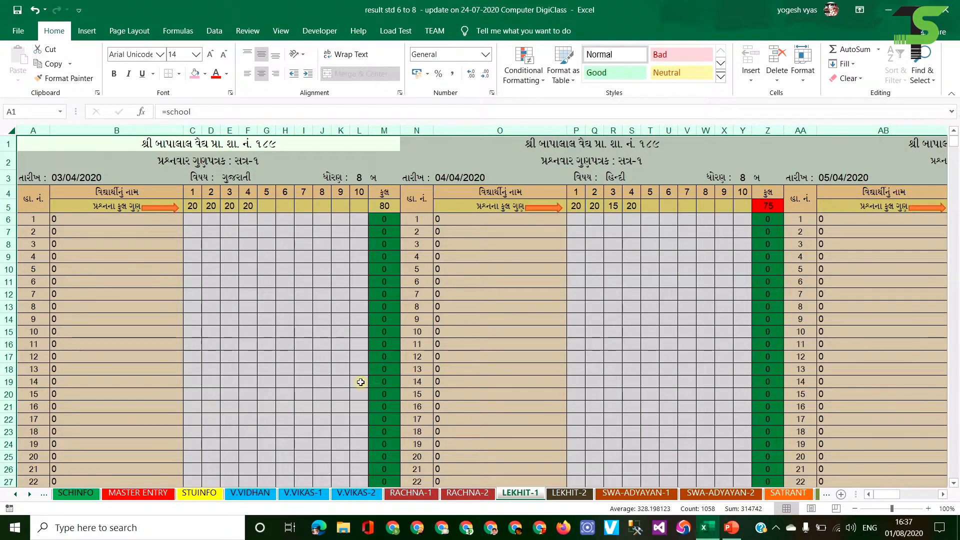
left_click(298, 342)
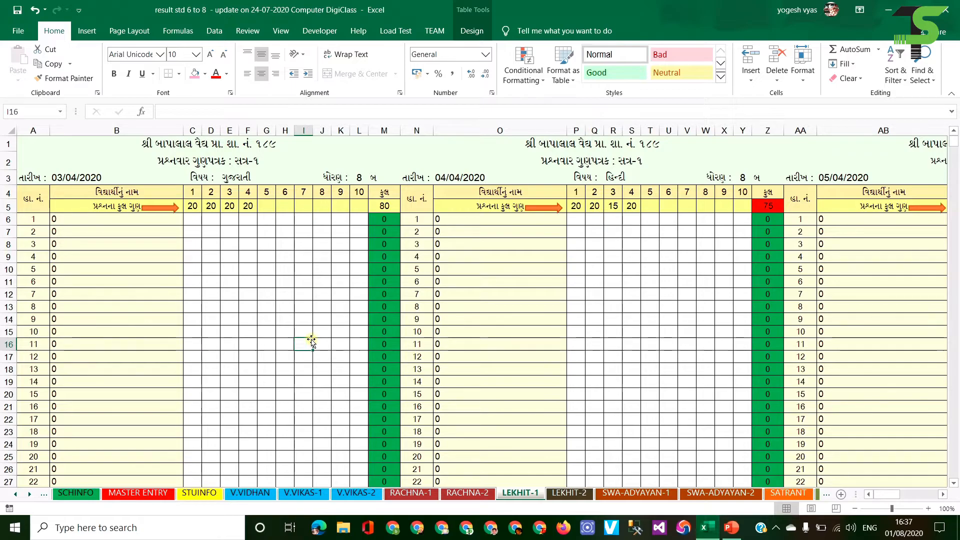
left_click_drag(34, 144, 241, 163)
left_click(927, 509)
left_click(928, 509)
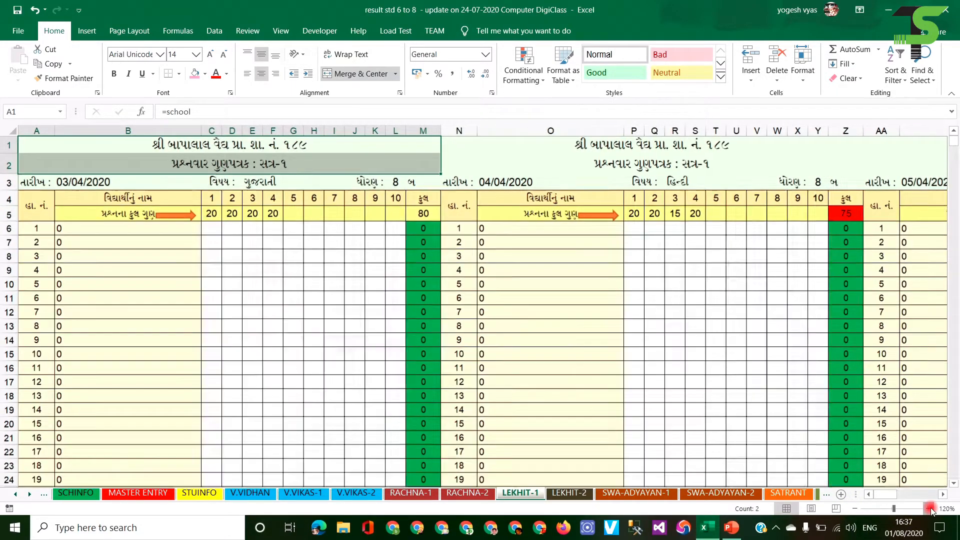
left_click(927, 509)
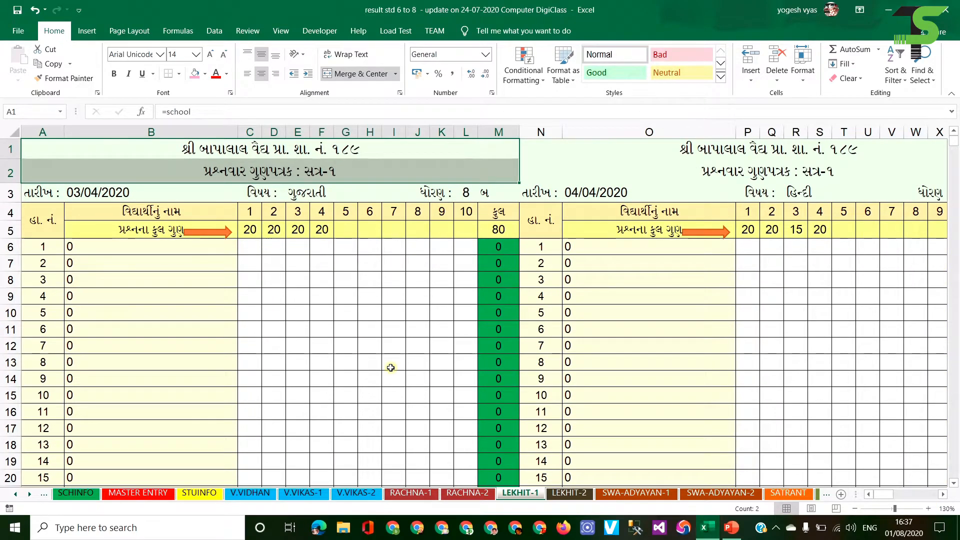
left_click_drag(99, 152, 343, 392)
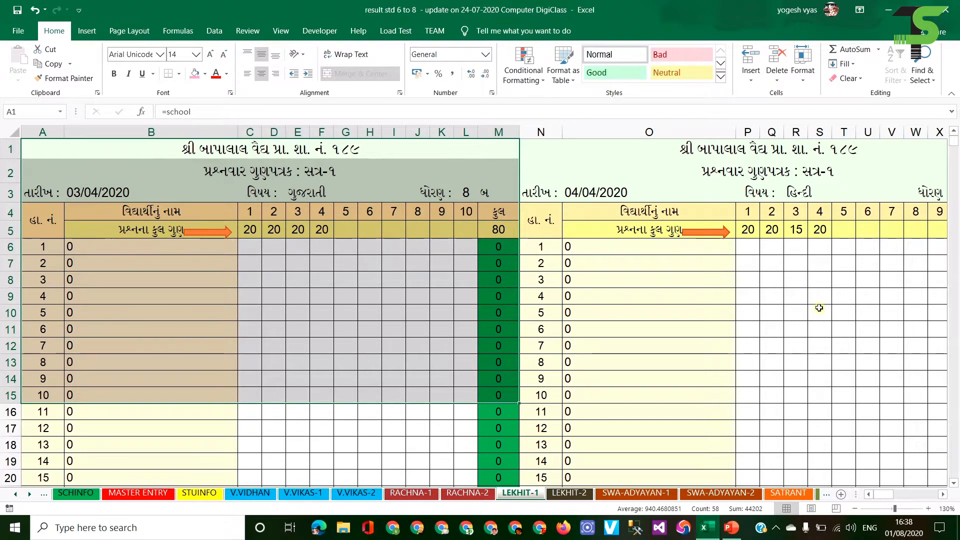
left_click(224, 277)
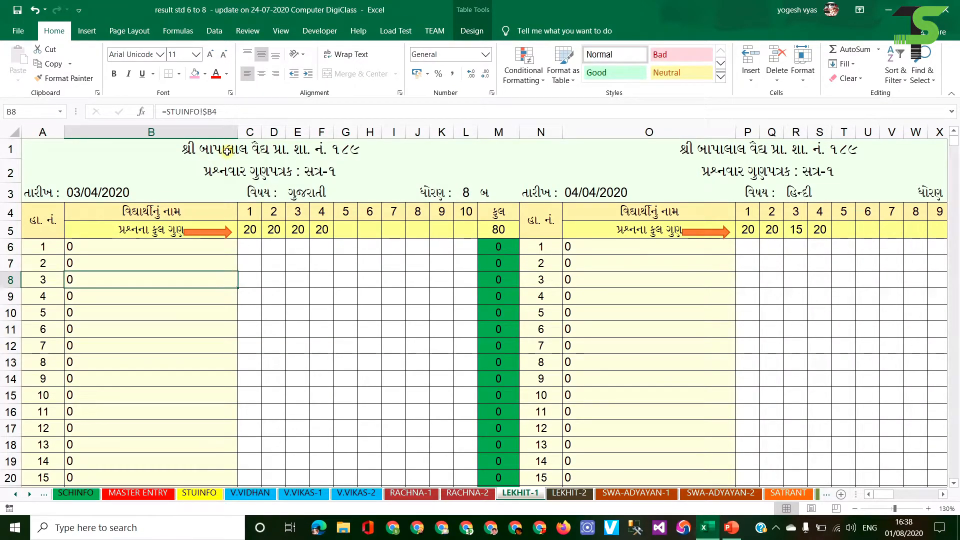
Examine the contents of the school name cell A1, the sheet title A2 and the exam date formula in B3.
left_click(227, 150)
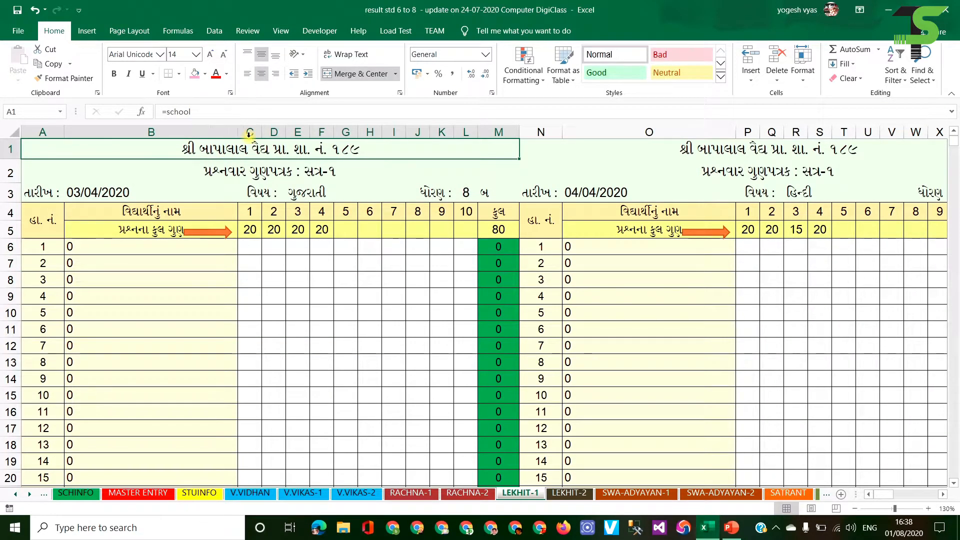
left_click(262, 171)
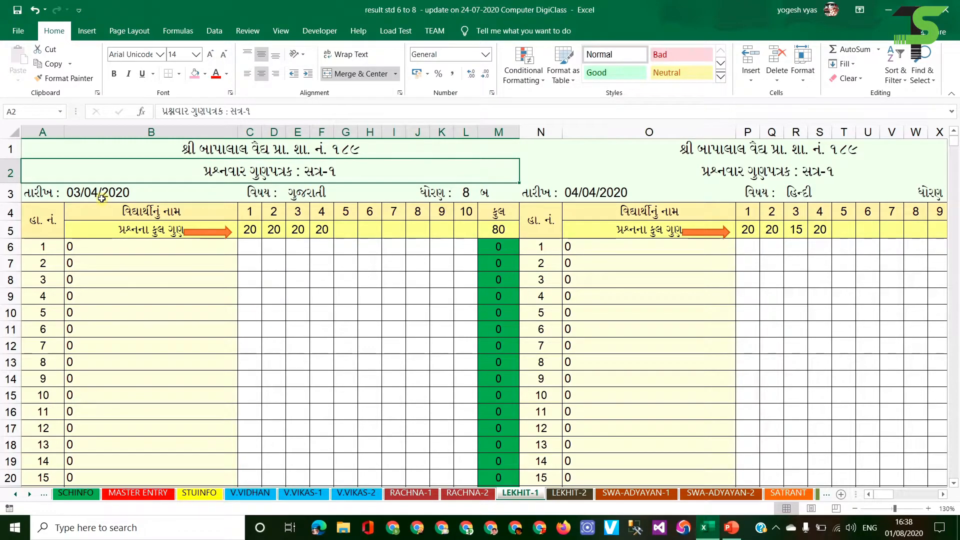
left_click(101, 196)
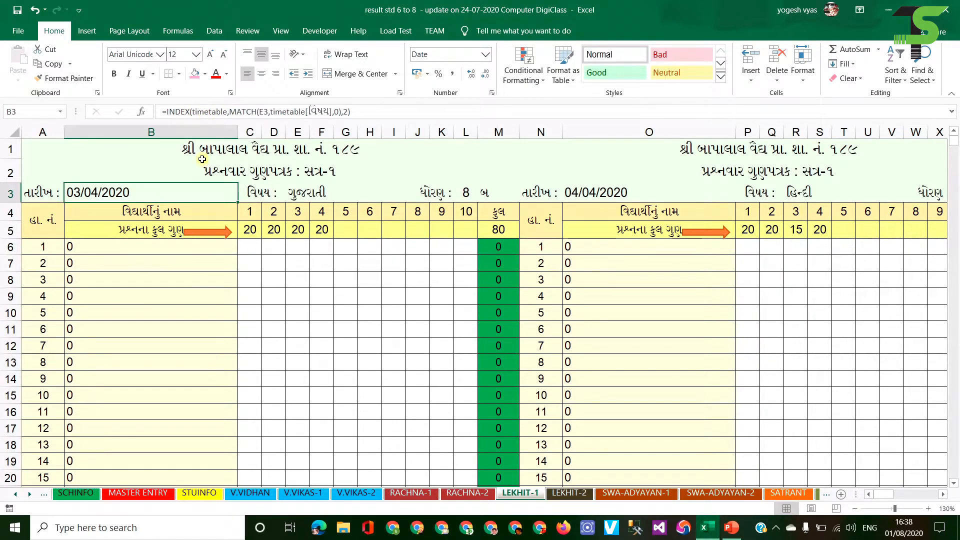
Check the table name of the subject-wise exam date table on the MASTER ENTRY sheet.
left_click(138, 493)
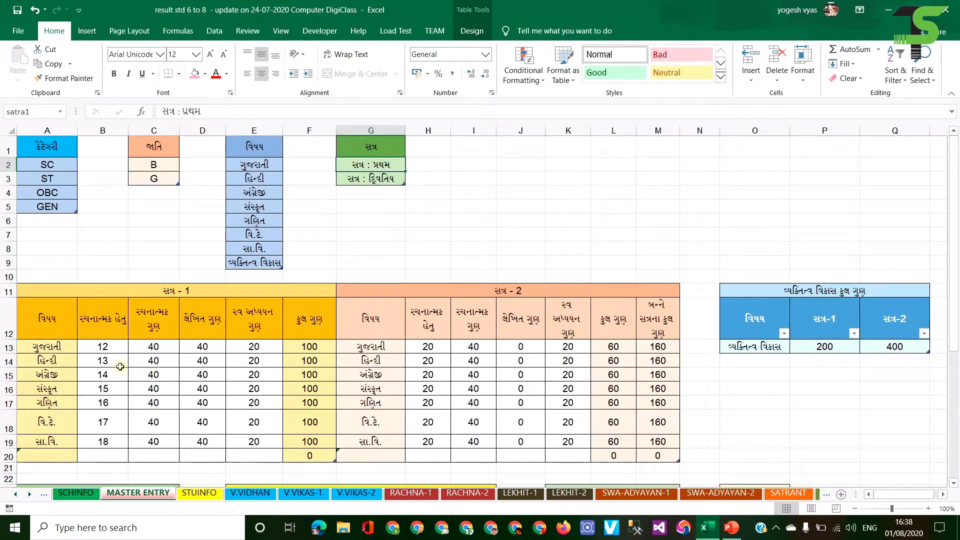
scroll(80, 324, "down", 5)
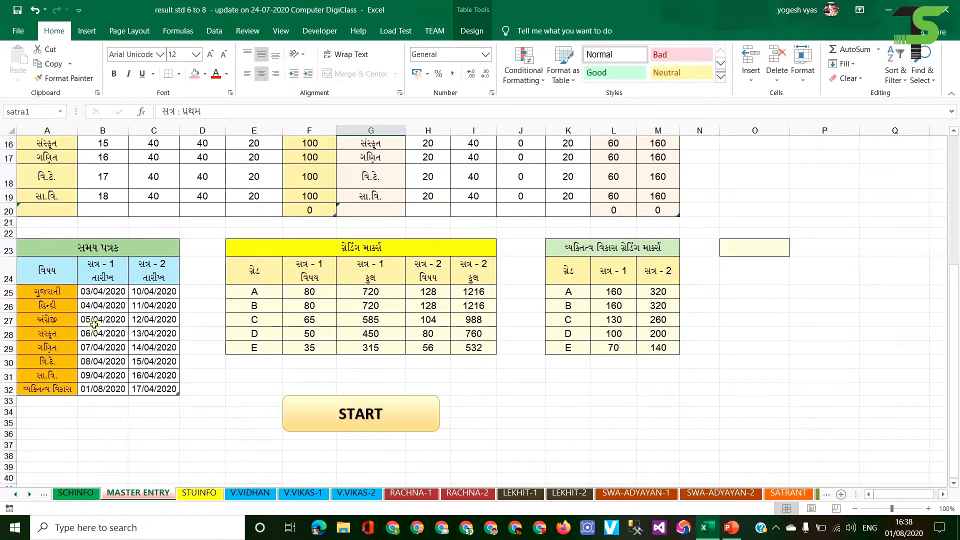
left_click(96, 322)
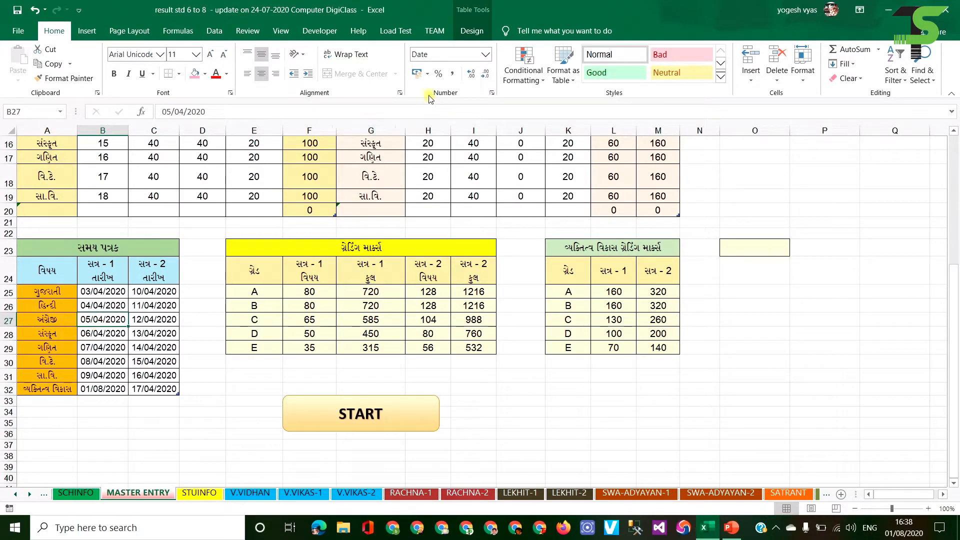
left_click(472, 31)
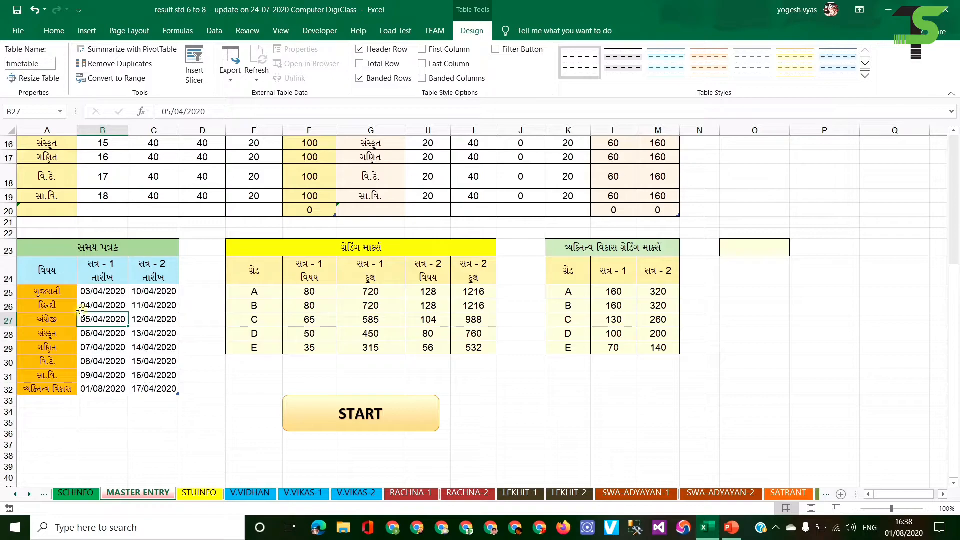
left_click(105, 349)
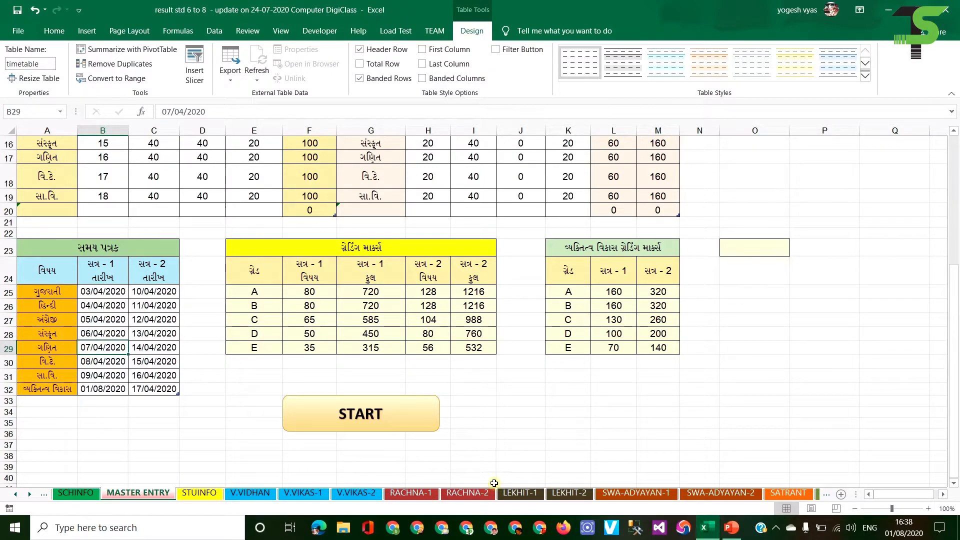
Return to LEKHIT-1 and inspect the formulas behind the date, subject, standard and division cells in row 3.
left_click(518, 493)
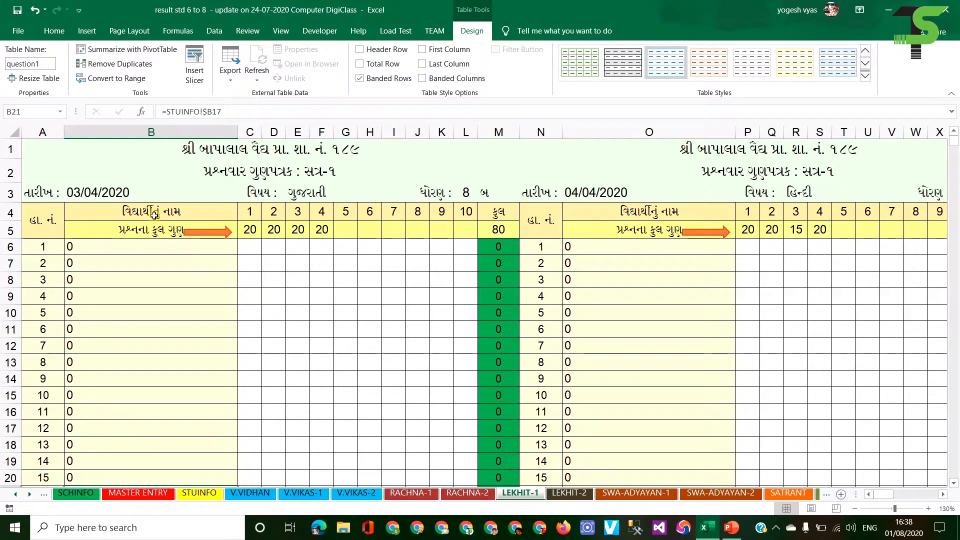
left_click(153, 193)
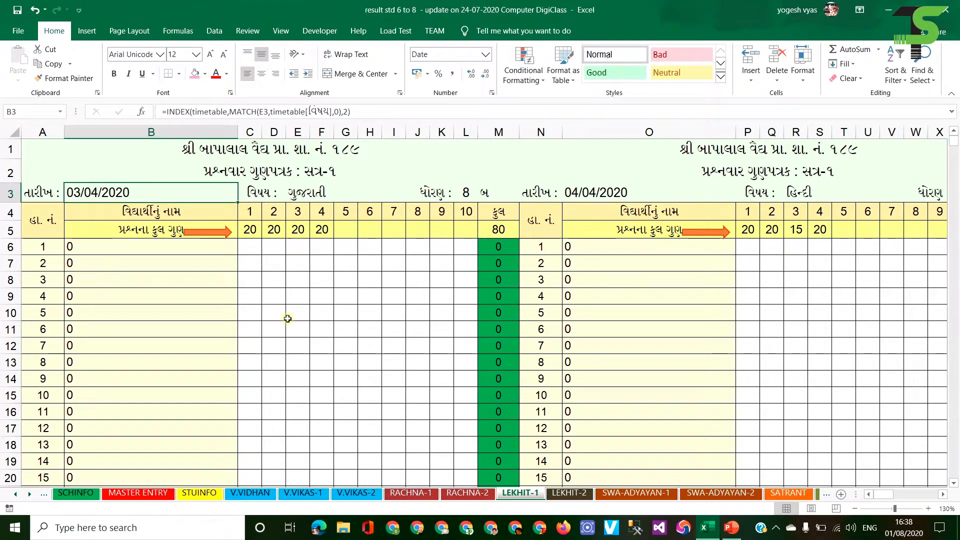
left_click(311, 193)
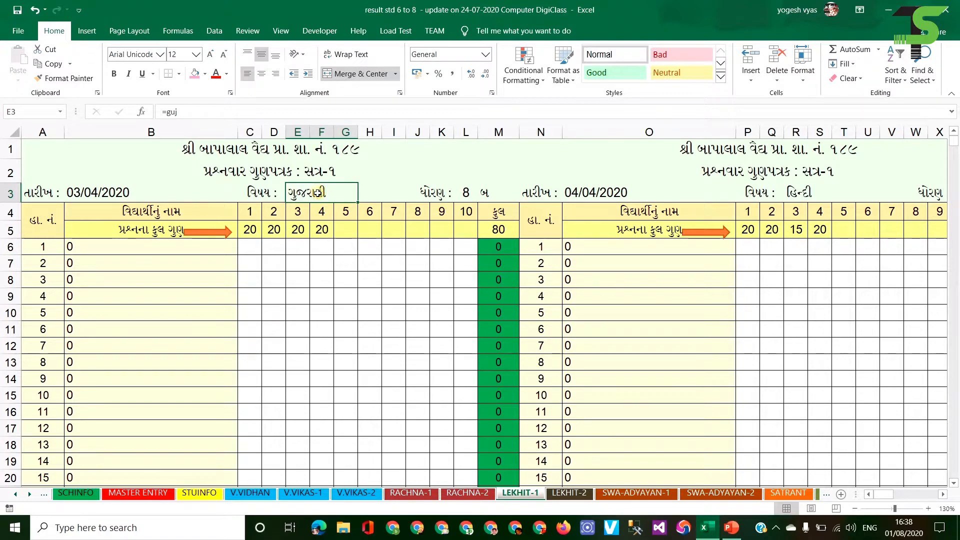
left_click(465, 194)
left_click(486, 196)
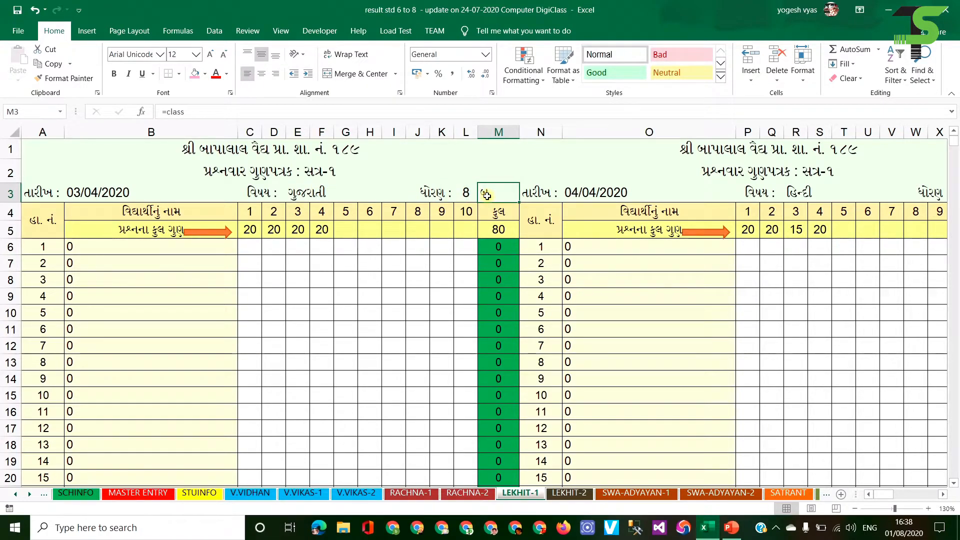
left_click(465, 194)
left_click(487, 193)
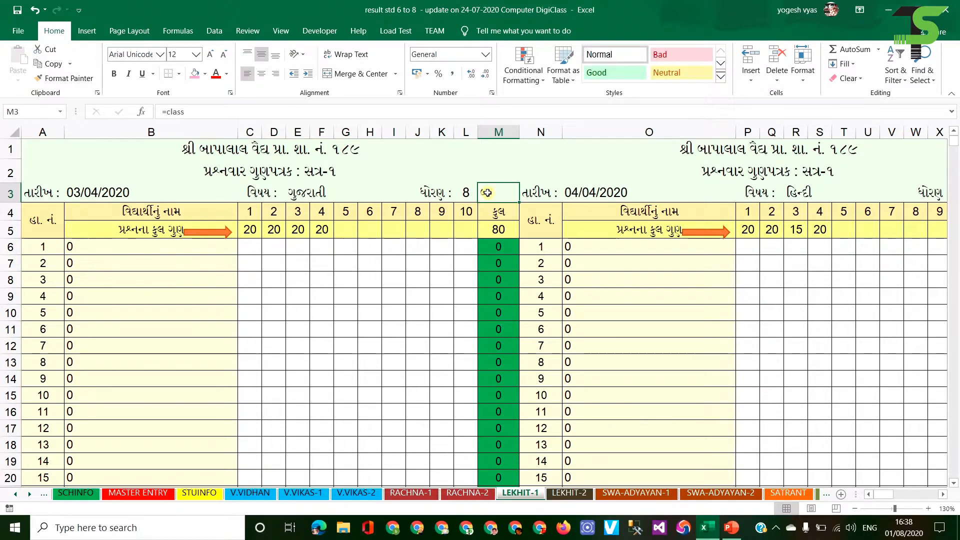
Select the Gujarati marks block from the header in A4 down past the signature rows to review its full extent.
left_click_drag(29, 219, 466, 169)
scroll(446, 235, "up", 11)
scroll(392, 318, "up", 5)
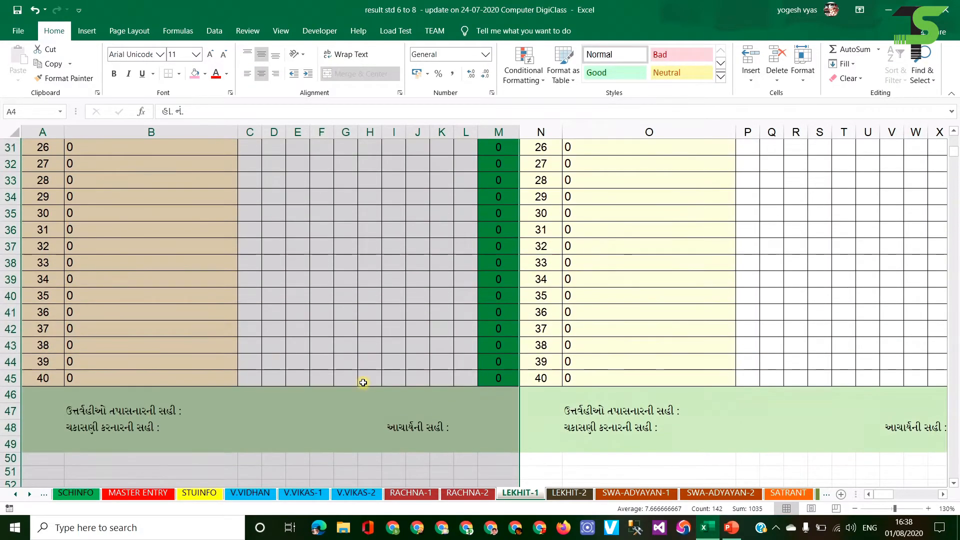
left_click(292, 430)
scroll(289, 390, "up", 10)
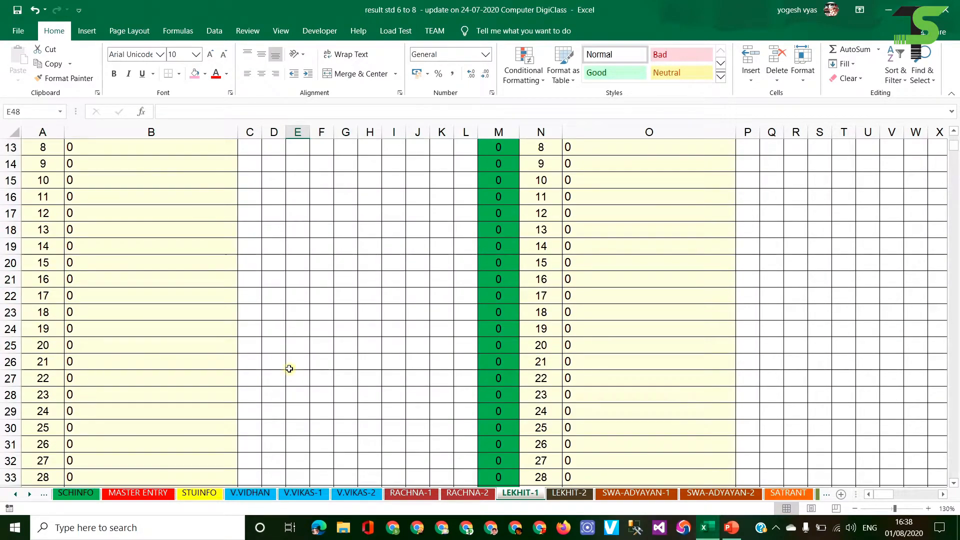
Select student name cell B8 and check the table name of the Gujarati marks table on LEKHIT-1.
left_click(162, 273)
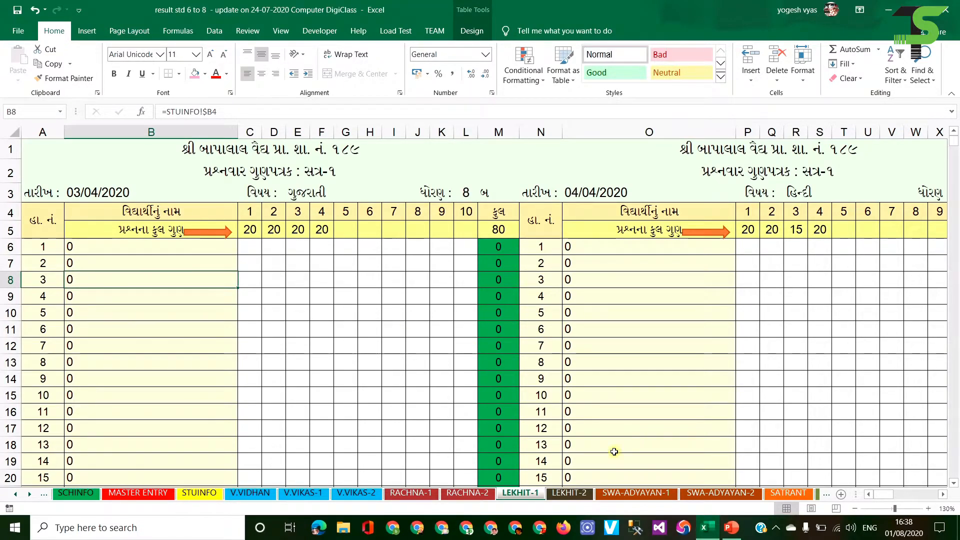
scroll(311, 324, "down", 6)
scroll(600, 364, "up", 6)
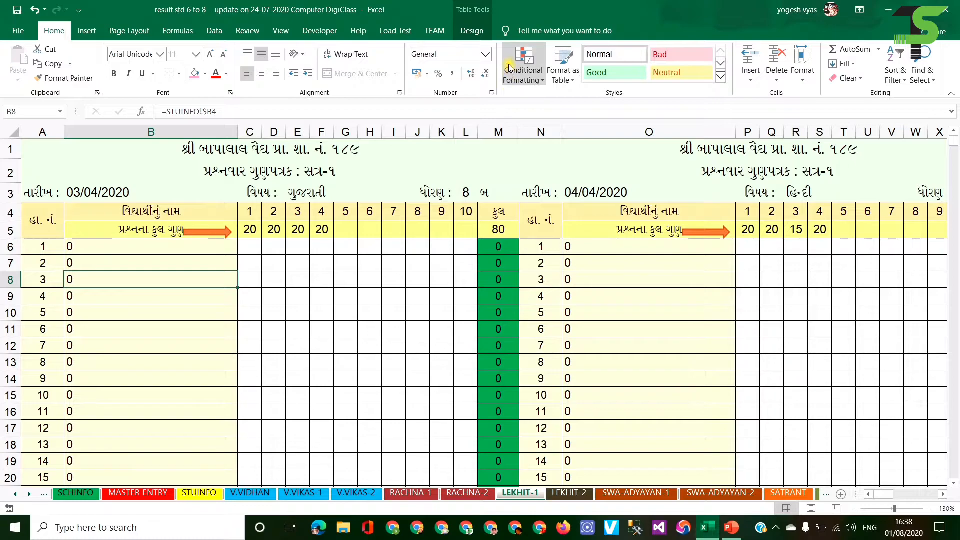
left_click(471, 30)
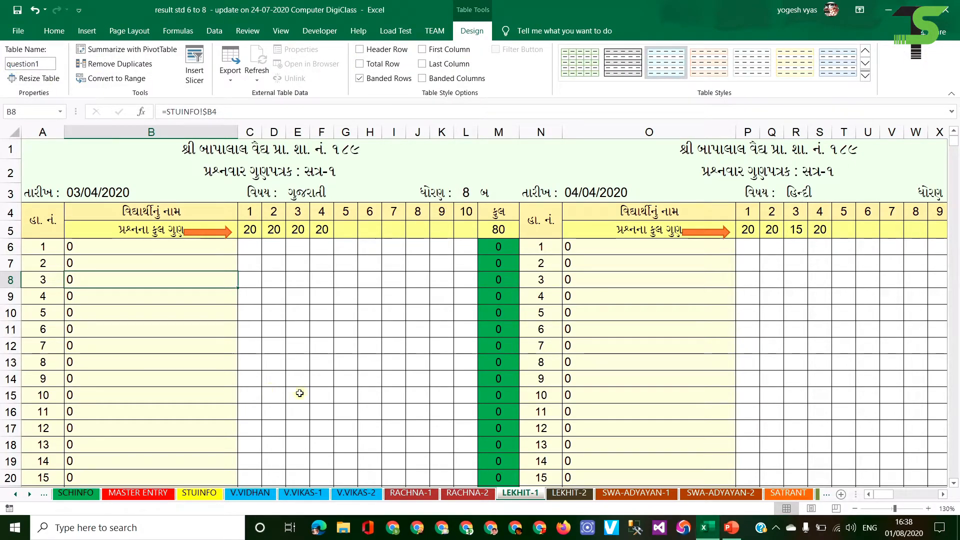
Review the LEKHIT-1 marks tables across to the last subject block and down to the signature rows.
left_click(319, 361)
scroll(841, 501, "down", 2)
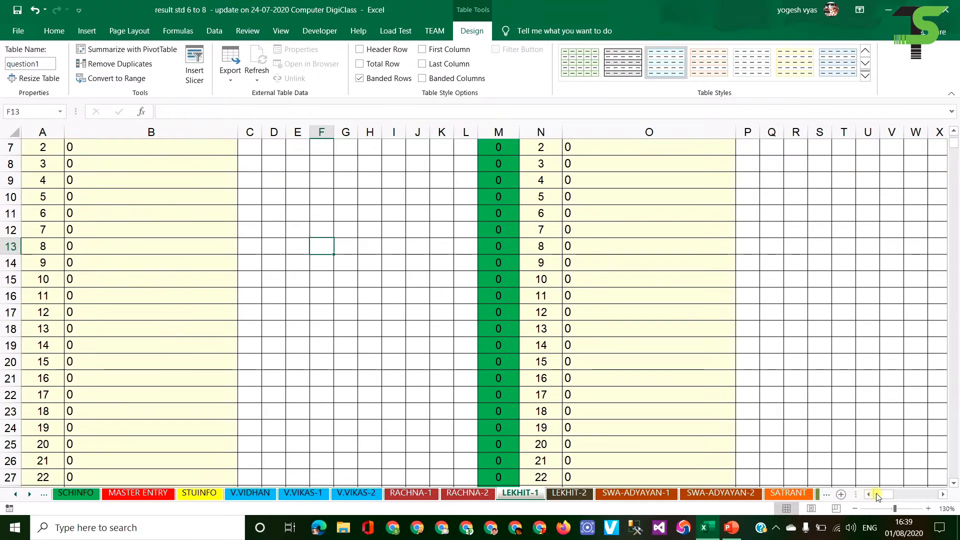
left_click_drag(879, 494, 952, 501)
scroll(800, 374, "down", 2)
scroll(800, 374, "down", 9)
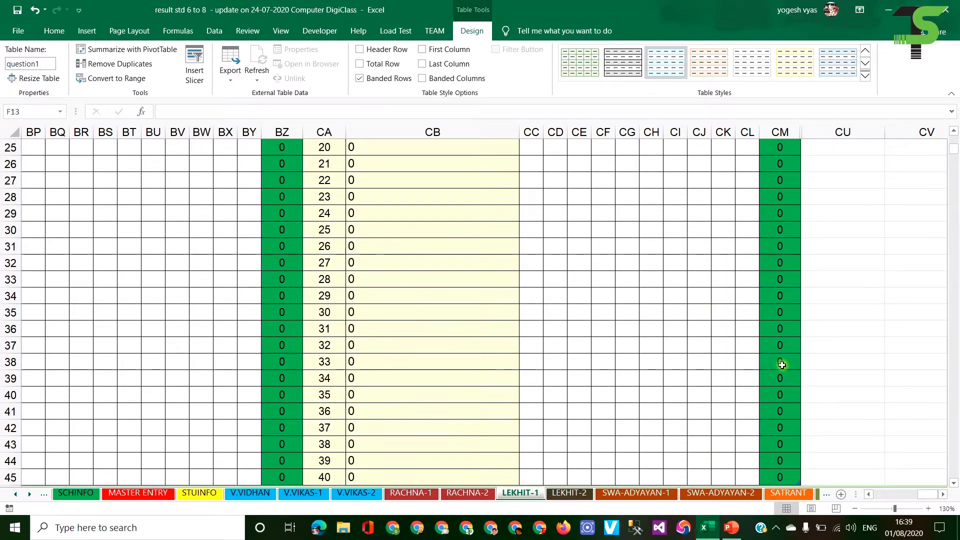
scroll(801, 313, "up", 2)
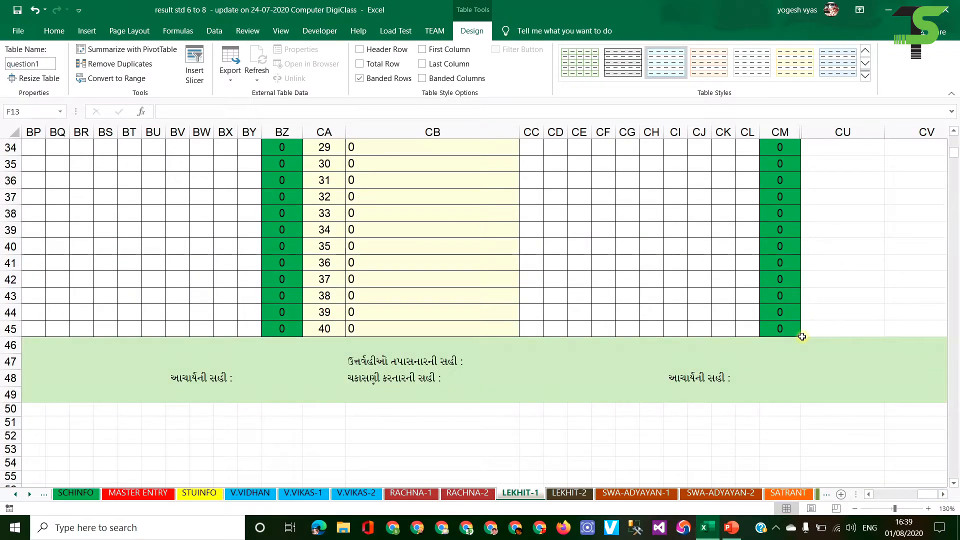
scroll(802, 336, "up", 11)
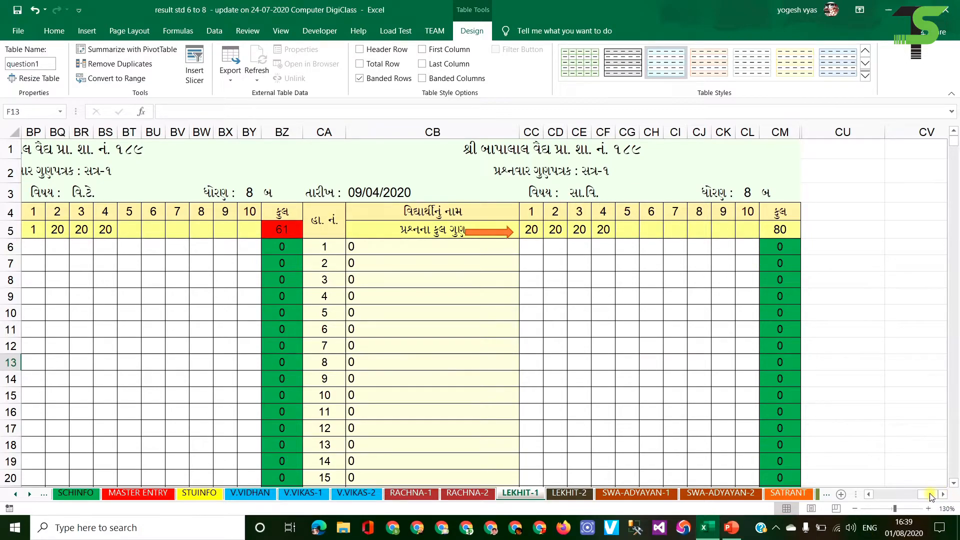
left_click_drag(930, 495, 819, 498)
scroll(205, 320, "down", 2)
scroll(200, 304, "up", 2)
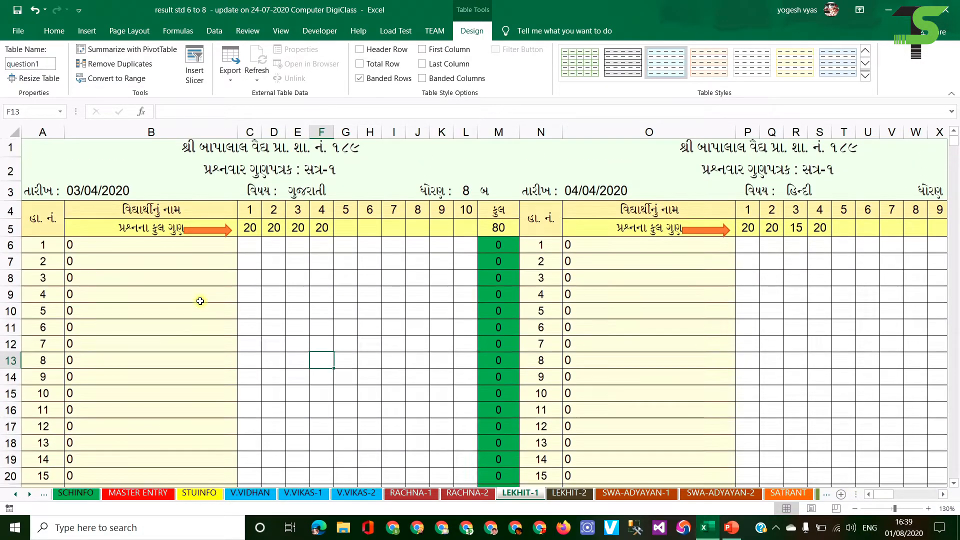
Inspect the Gujarati block's question numbers in row 4, the question marks in C5:F5 and the total formula in M5.
left_click(239, 213)
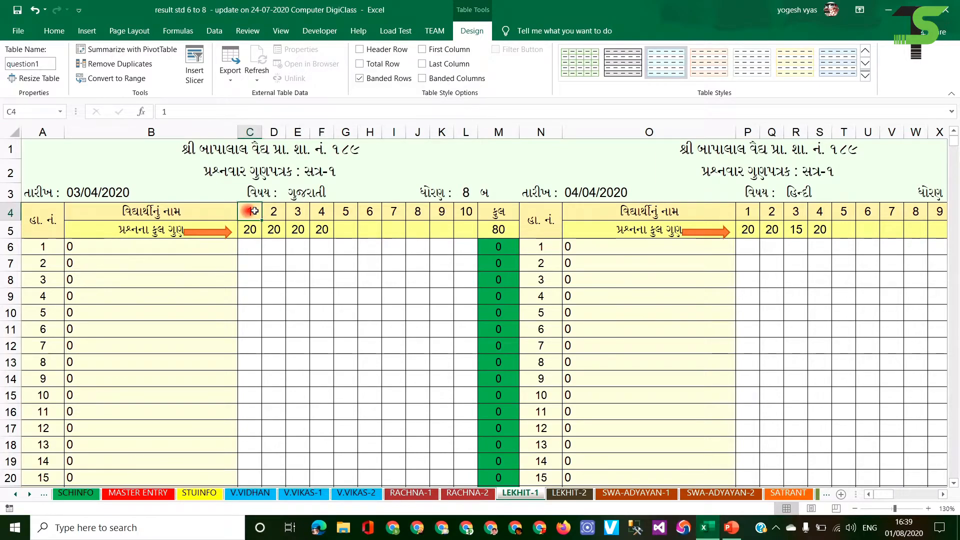
left_click(275, 211)
left_click(248, 230)
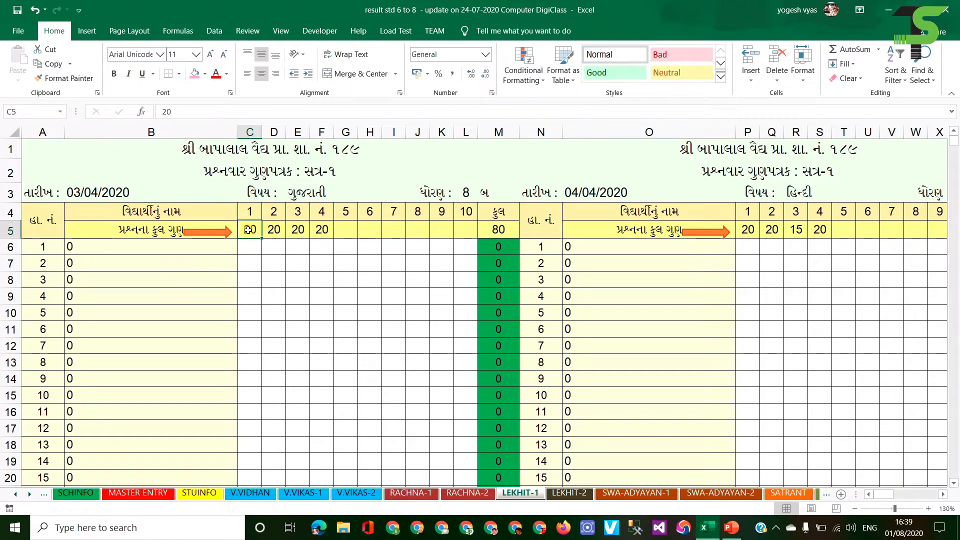
left_click_drag(254, 230, 317, 230)
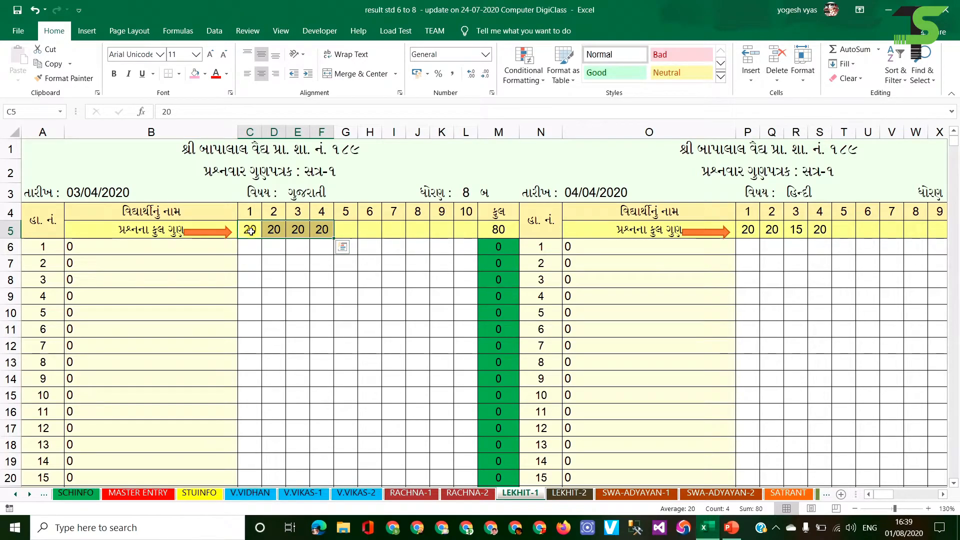
left_click(500, 231)
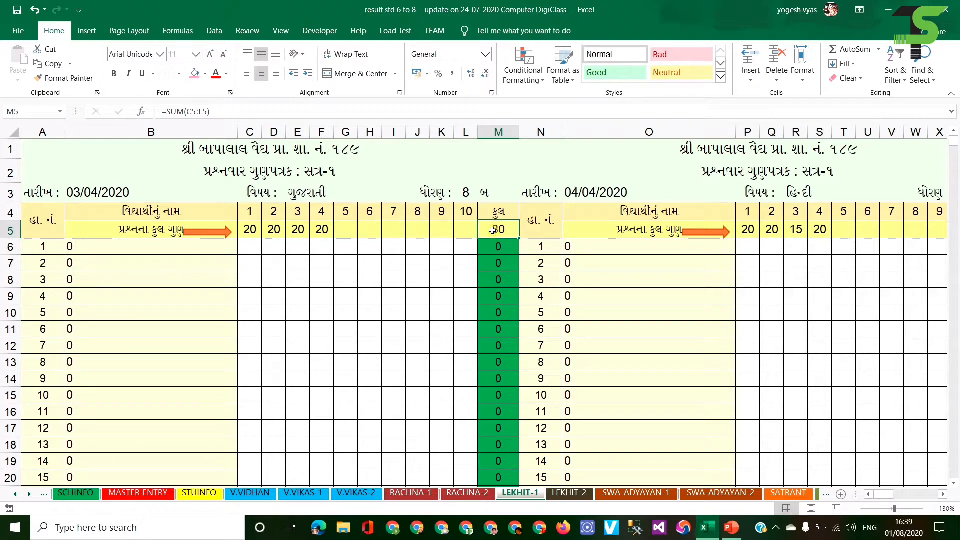
left_click_drag(253, 230, 322, 229)
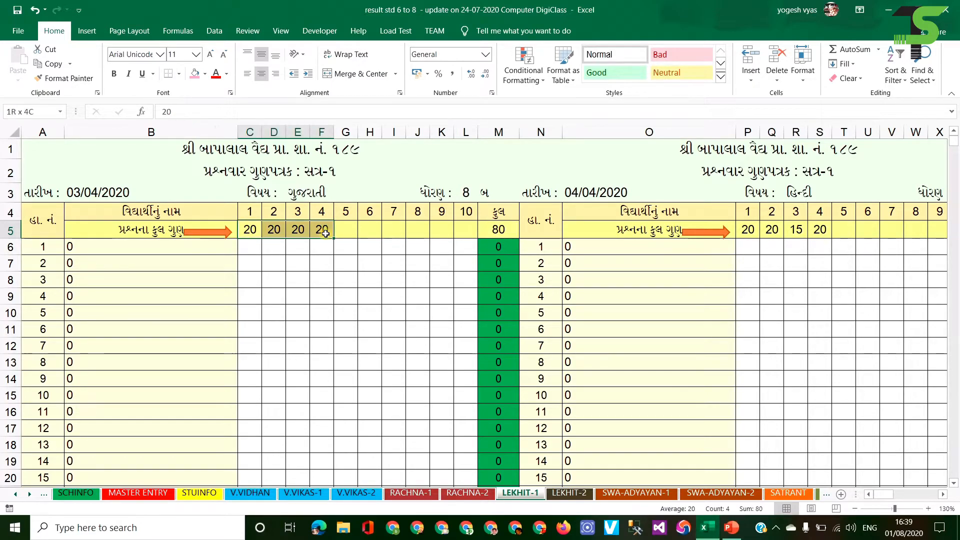
left_click(506, 229)
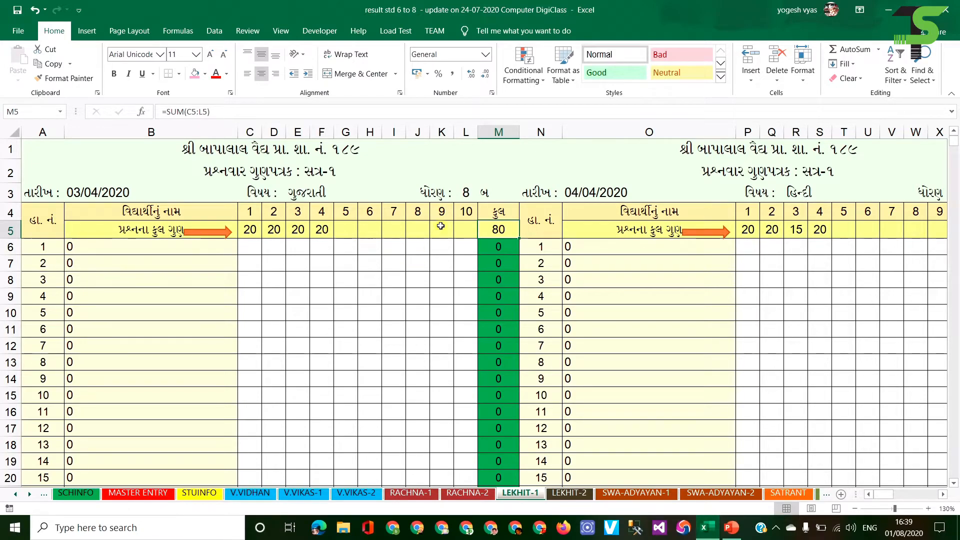
left_click(322, 231)
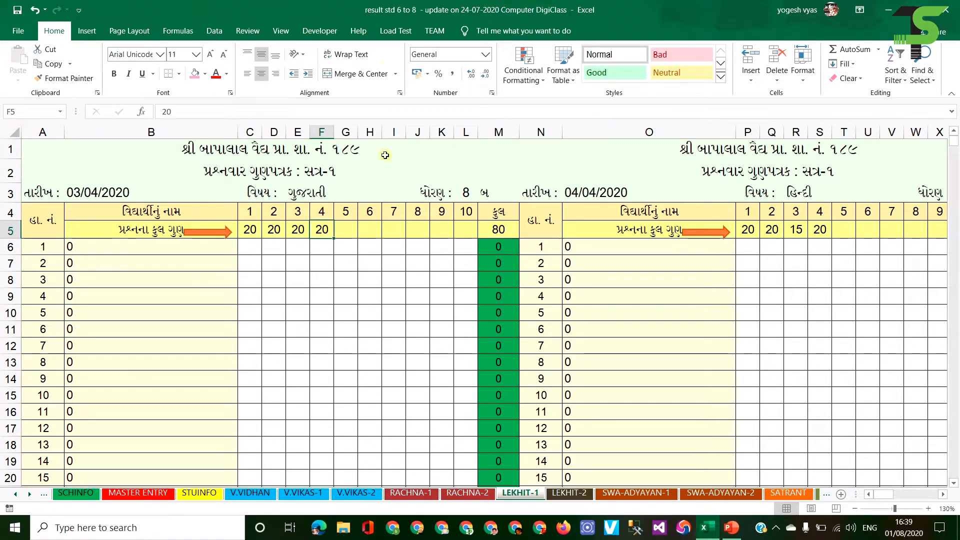
left_click(315, 248)
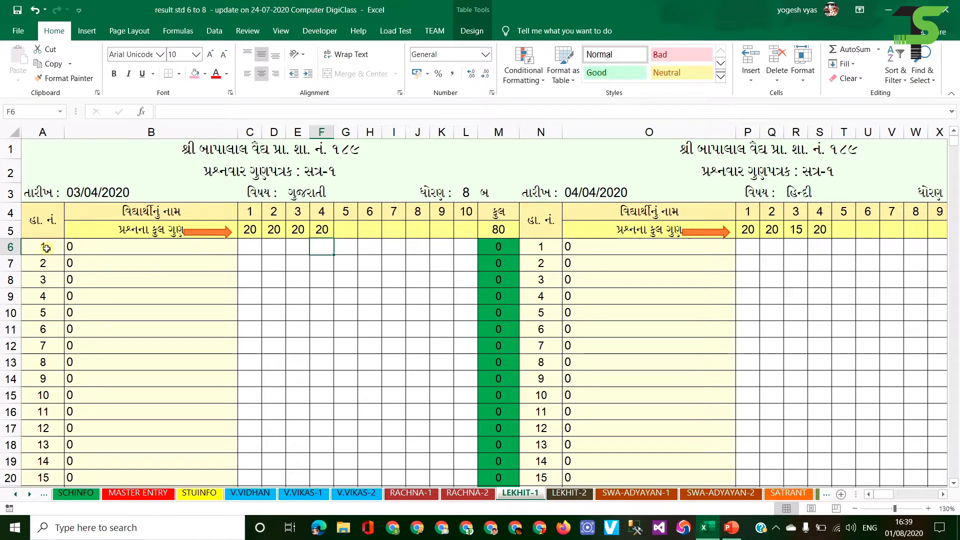
Check the formula behind roll number cell A6 and review the roll number column down to its last student.
left_click(43, 250)
scroll(96, 460, "down", 7)
scroll(96, 460, "down", 4)
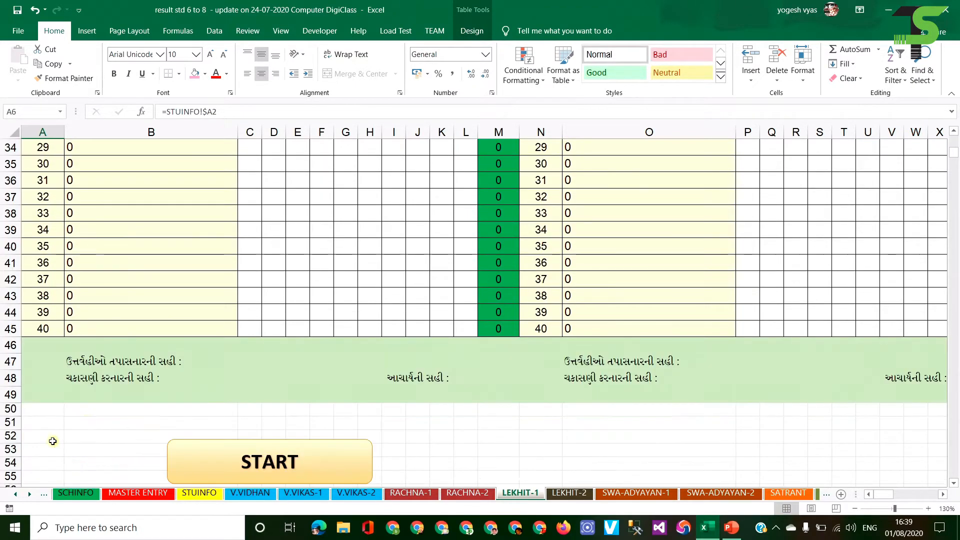
scroll(275, 332, "up", 11)
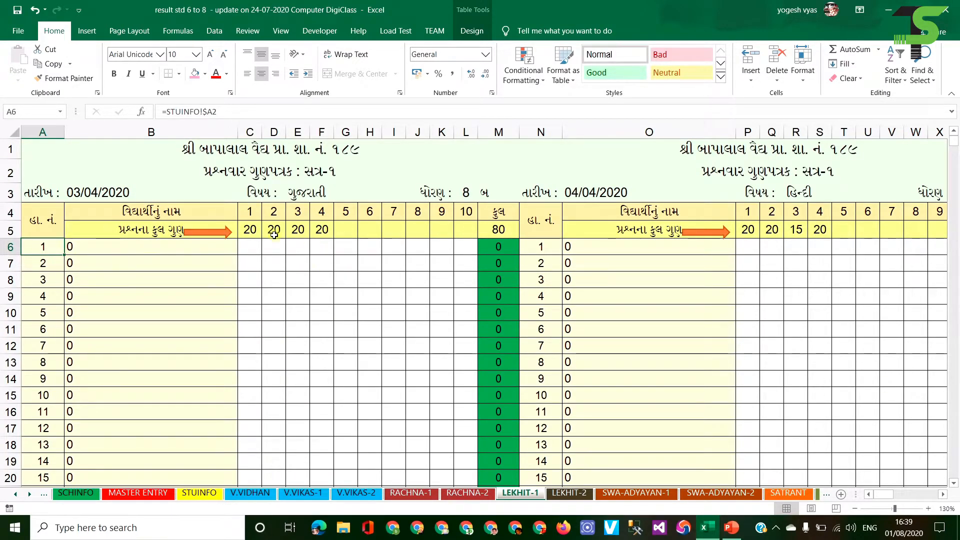
Compare the Gujarati question marks range in row 5 with the sum formula in M5.
left_click_drag(250, 230, 441, 230)
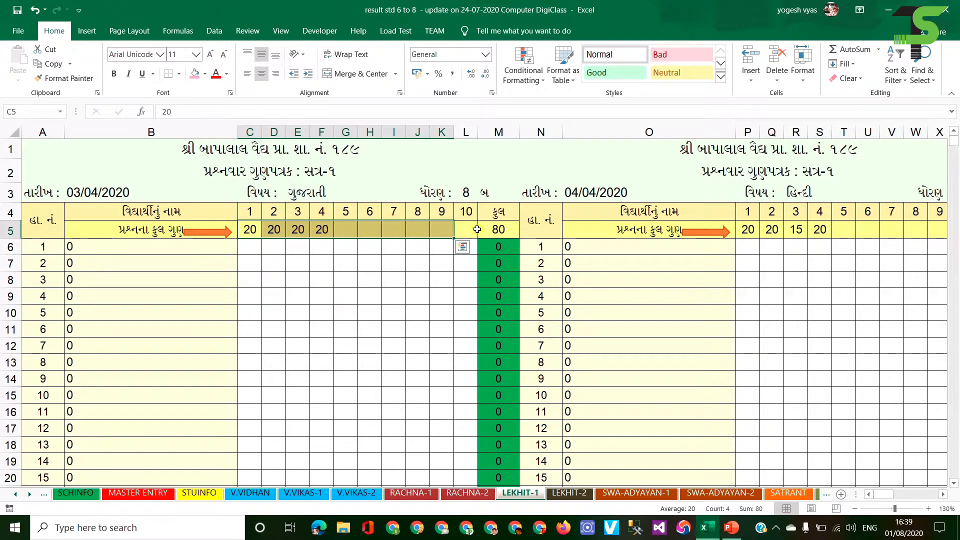
left_click(471, 231)
left_click(496, 230)
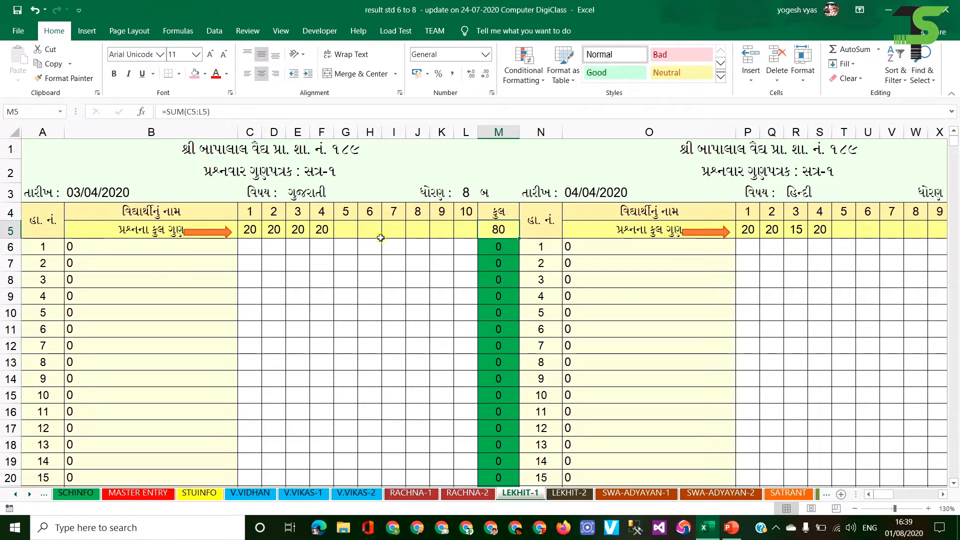
Set the Gujarati question 4 total marks in F5 to 15 to test the total cell's highlighting.
left_click(324, 230)
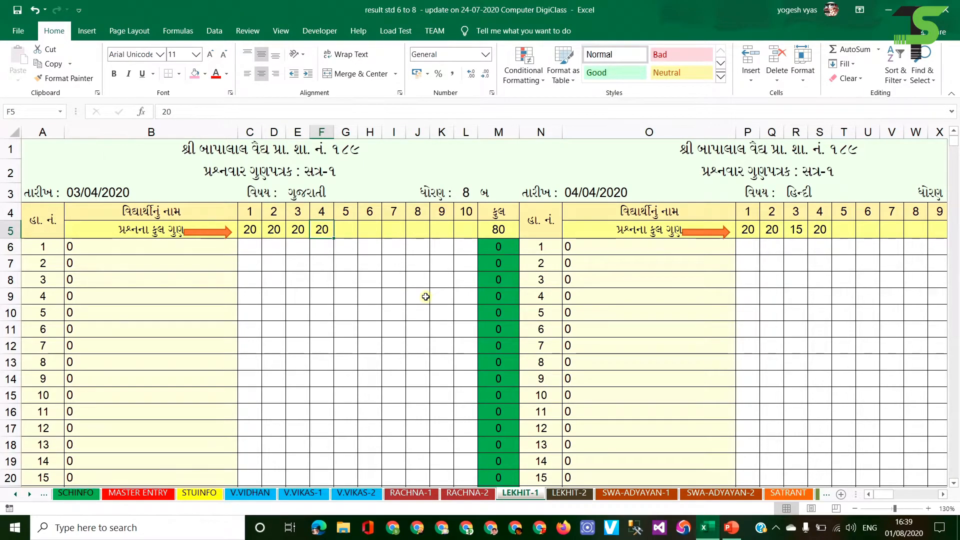
type("15")
key("Return")
Examine the conditional formatting rule applied to total cell M5 in the rules manager and close it without changes.
left_click(507, 232)
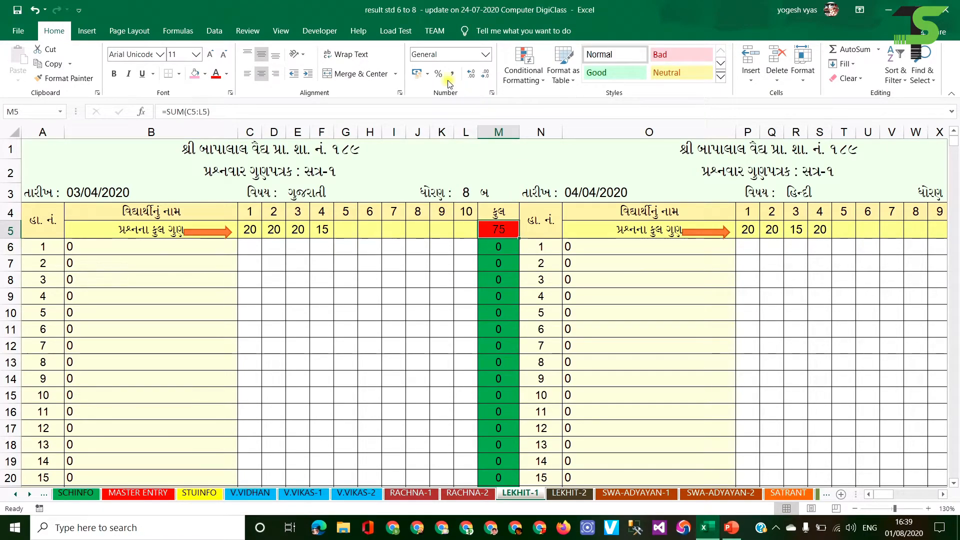
left_click(523, 74)
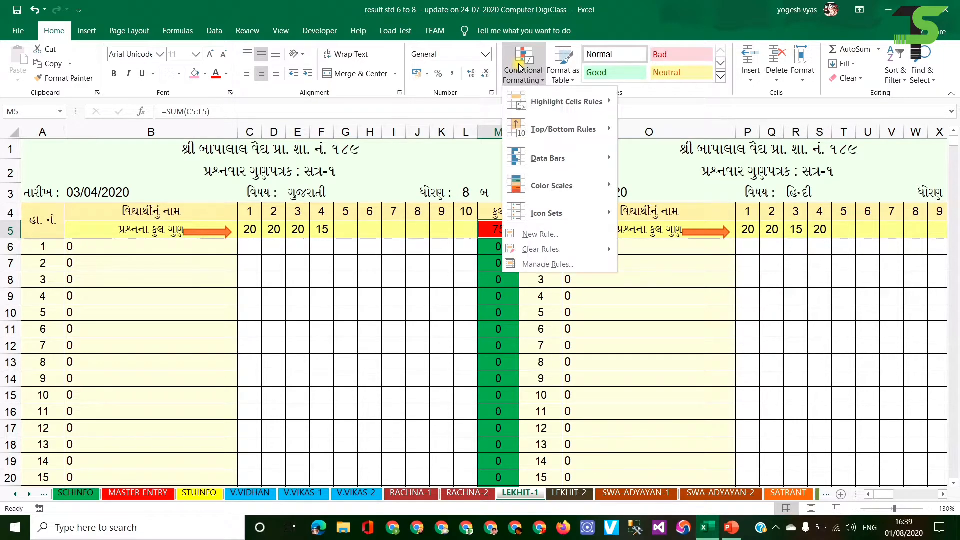
left_click(560, 264)
left_click_drag(428, 195, 376, 265)
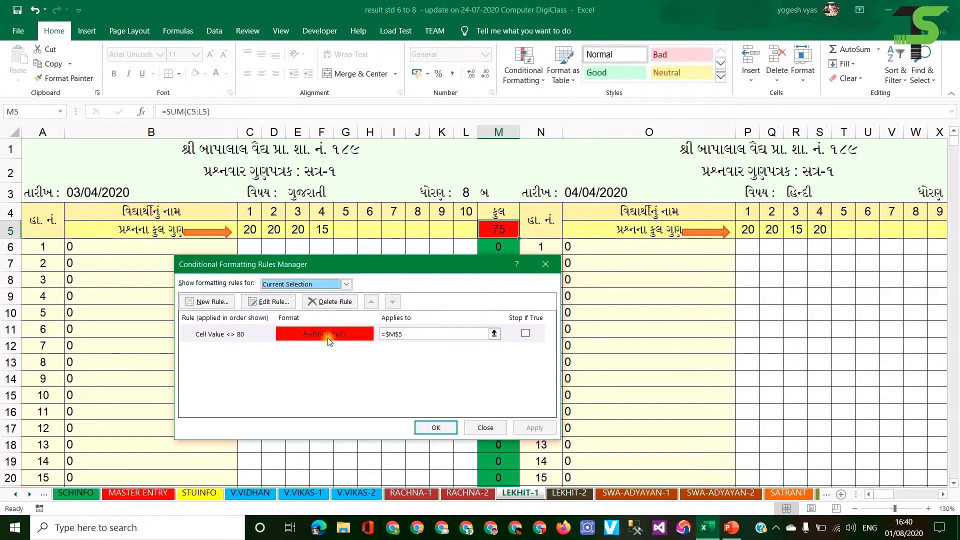
left_click(485, 427)
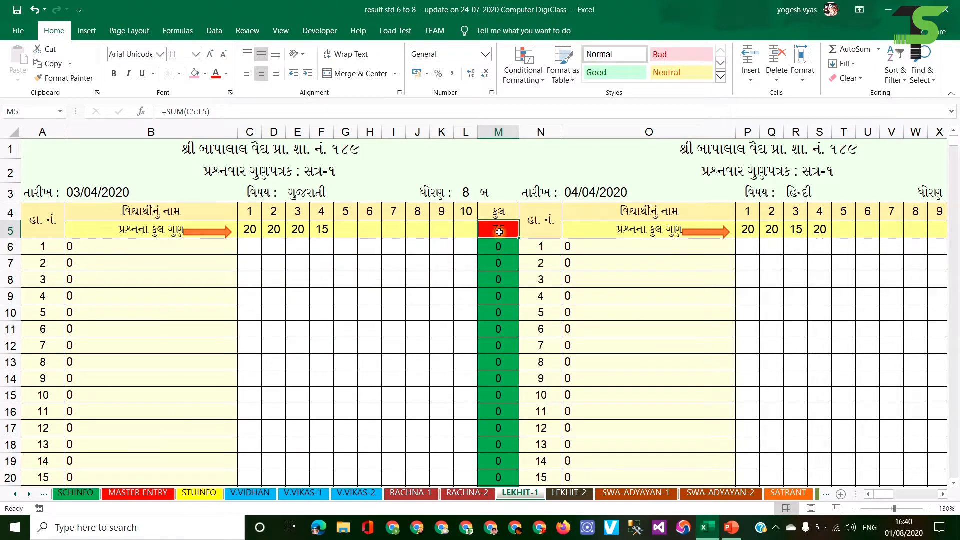
Set the Gujarati question 4 total marks in F5 to 22 to test a total above the limit.
left_click(310, 230)
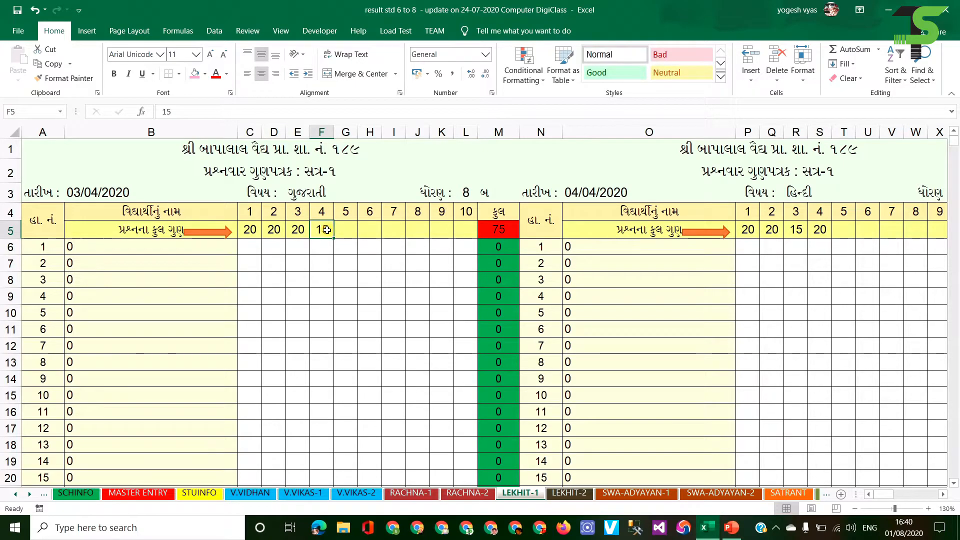
type("22")
key("Return")
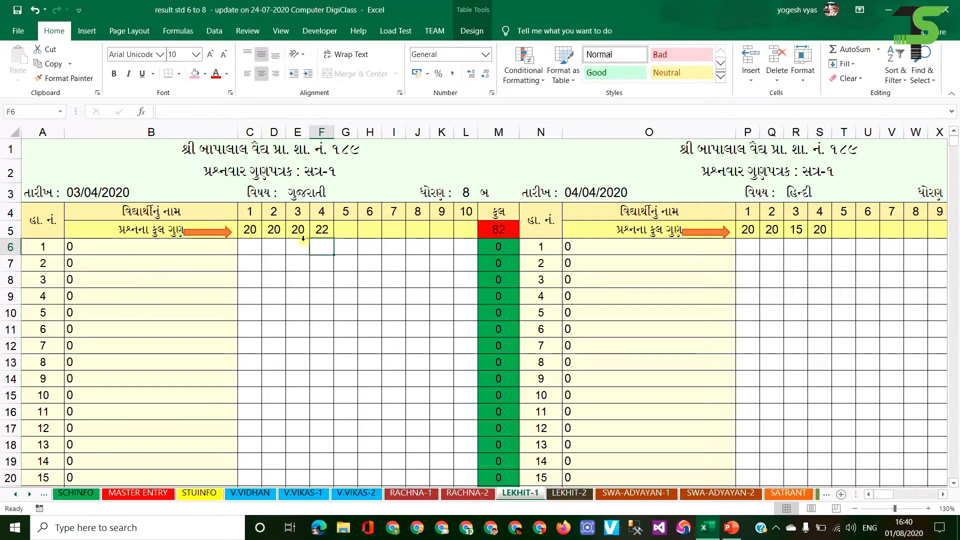
Set the Gujarati question 4 total marks in F5 back to 20 and save the workbook.
left_click(312, 229)
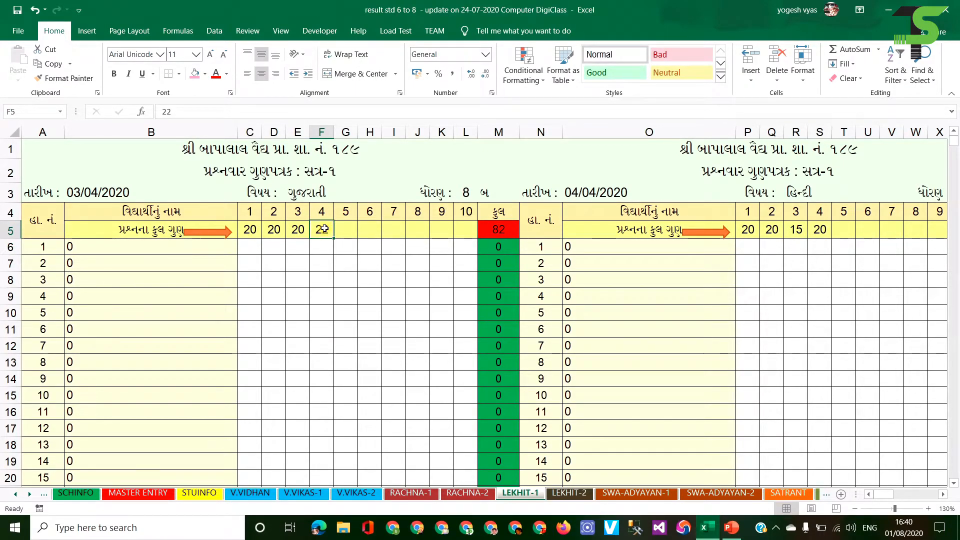
type("20")
key("Return")
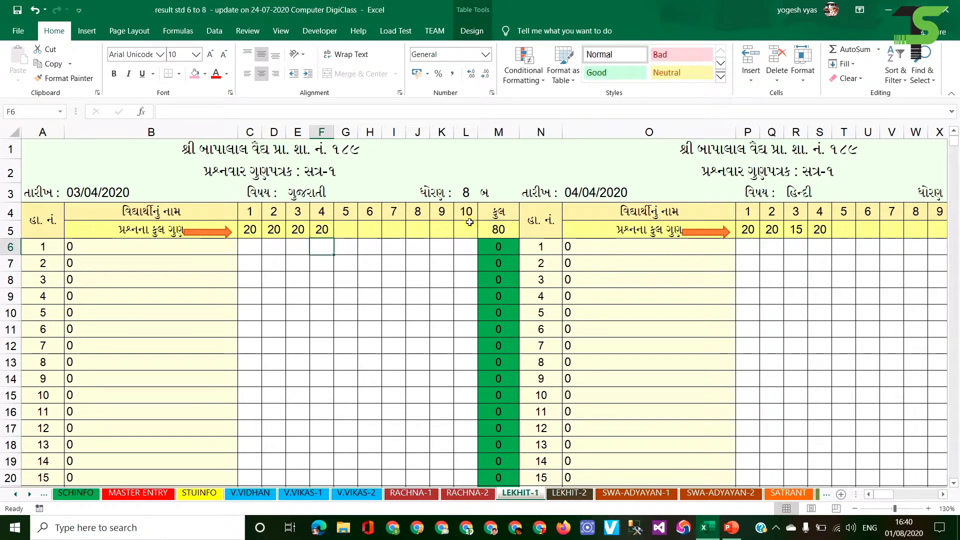
left_click(496, 229)
key("ctrl+s")
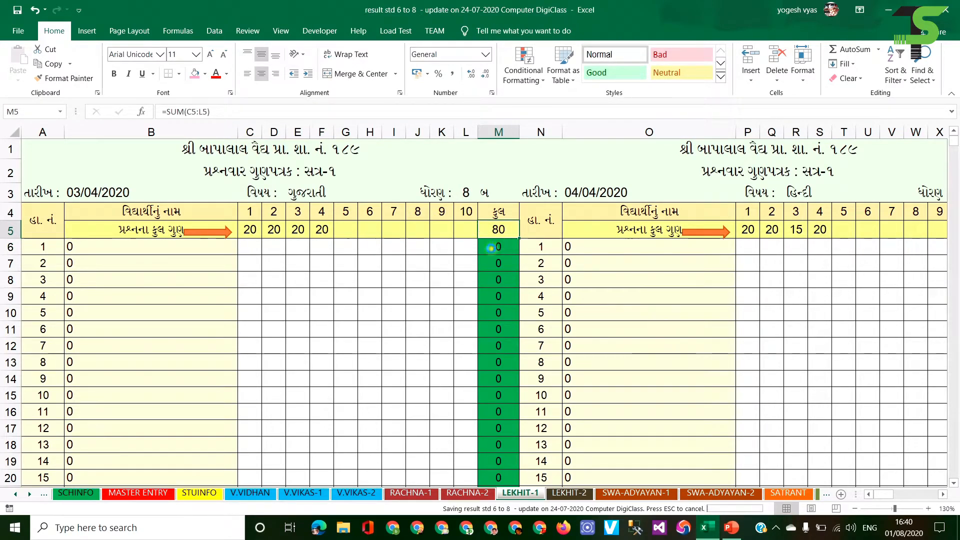
Select the question total marks row from B5 through M5 to review the values that limit student marks.
left_click(250, 229)
key("shift+Right")
key("shift+Right")
key("shift+Right")
key("shift+Right")
key("shift+Right")
key("shift+Right")
key("shift+Right")
key("shift+Right")
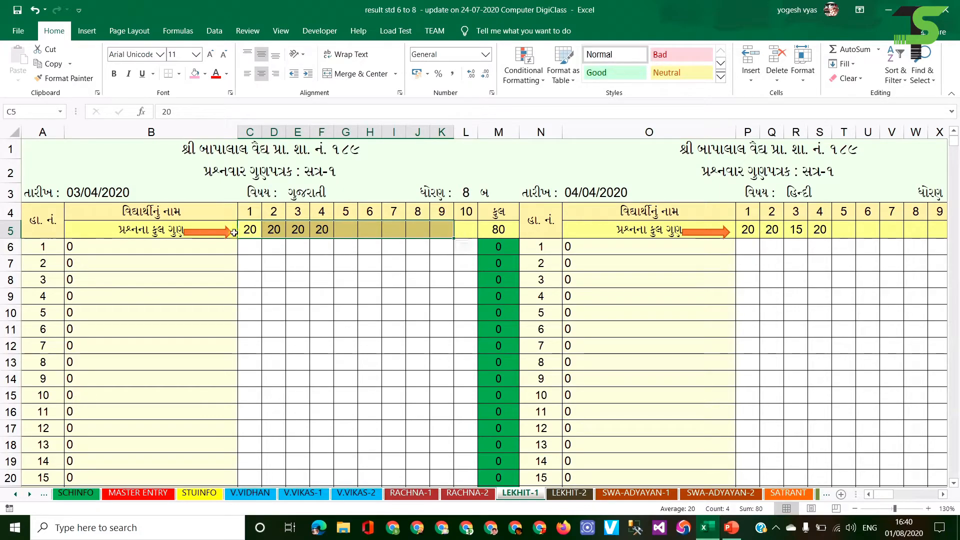
left_click(139, 231)
key("shift+Right")
key("shift+Right")
key("shift+Right")
key("shift+Right")
key("shift+Right")
key("shift+Right")
key("shift+Right")
key("shift+Right")
key("shift+Right")
key("shift+Right")
key("shift+Right")
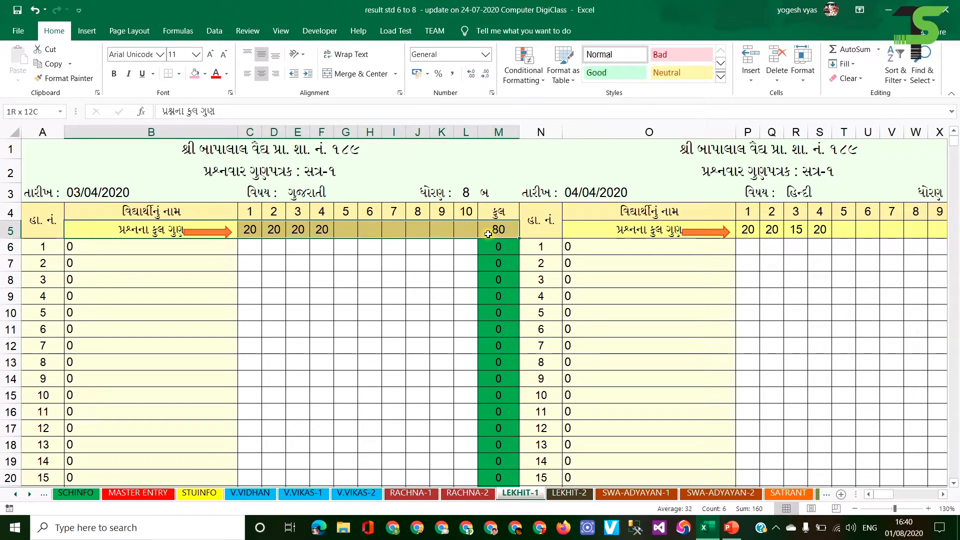
Try to enter 21 in student marks cell D7, above question 2's total marks, and cancel the entry.
left_click(282, 229)
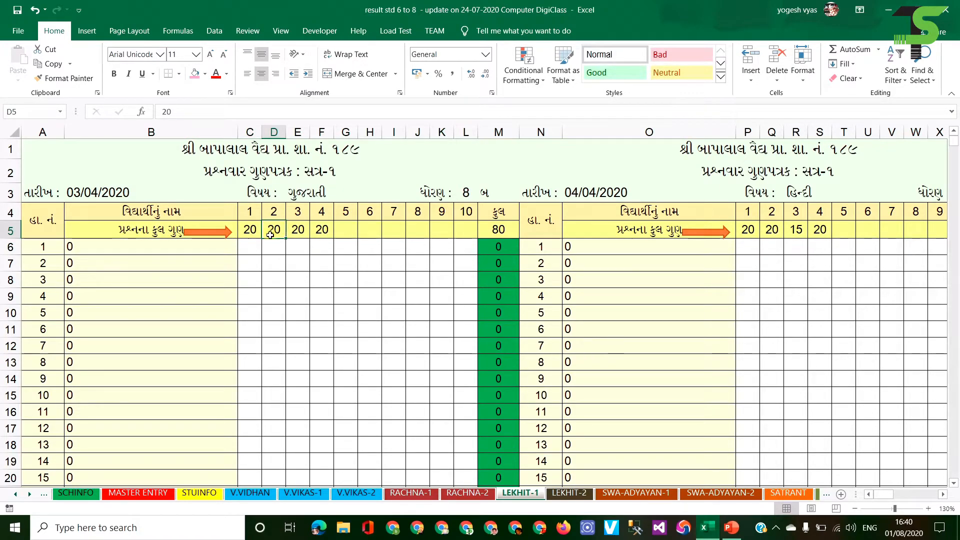
left_click(271, 263)
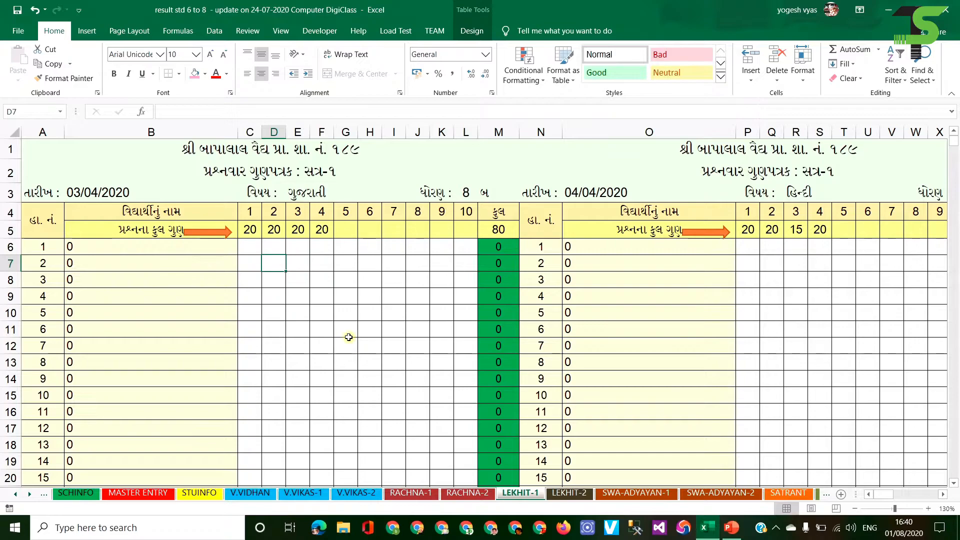
type("21")
left_click(348, 337)
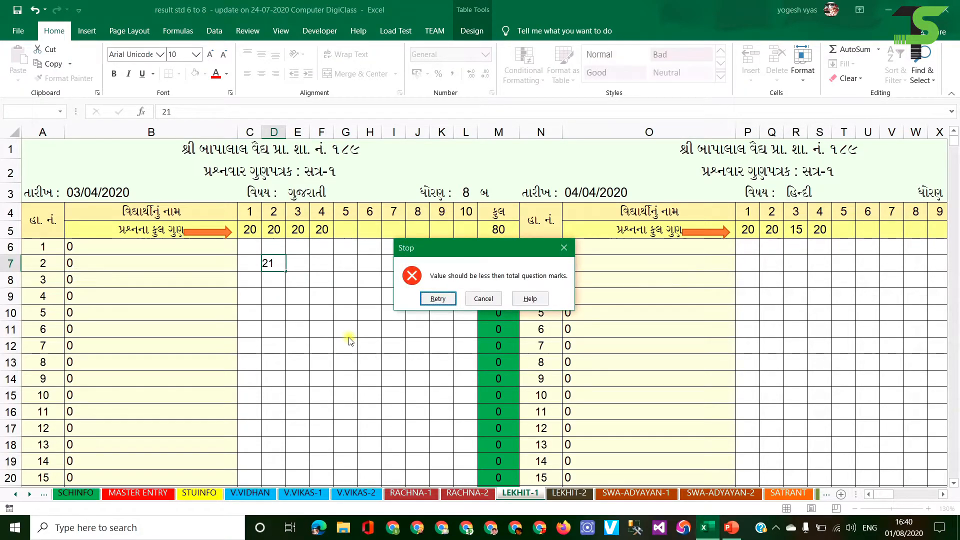
key("Tab")
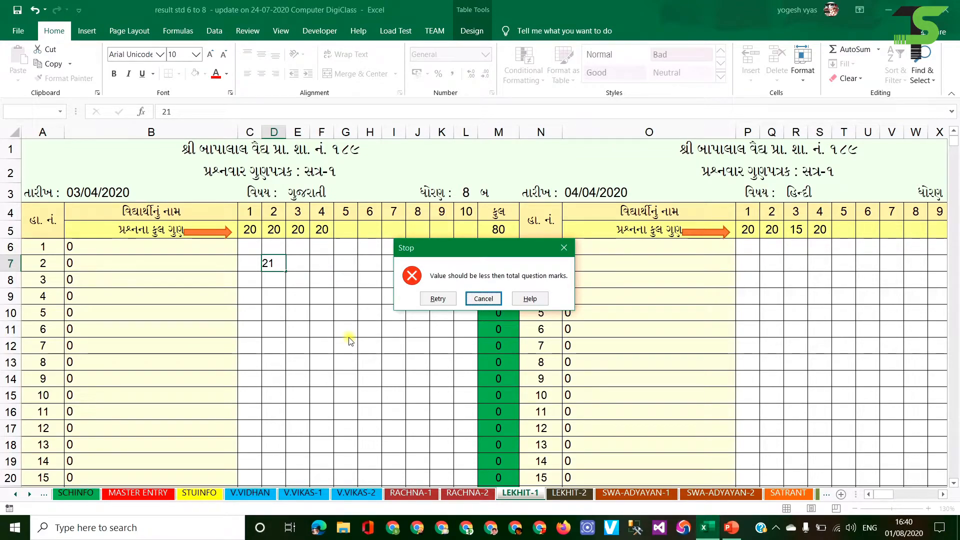
key("Return")
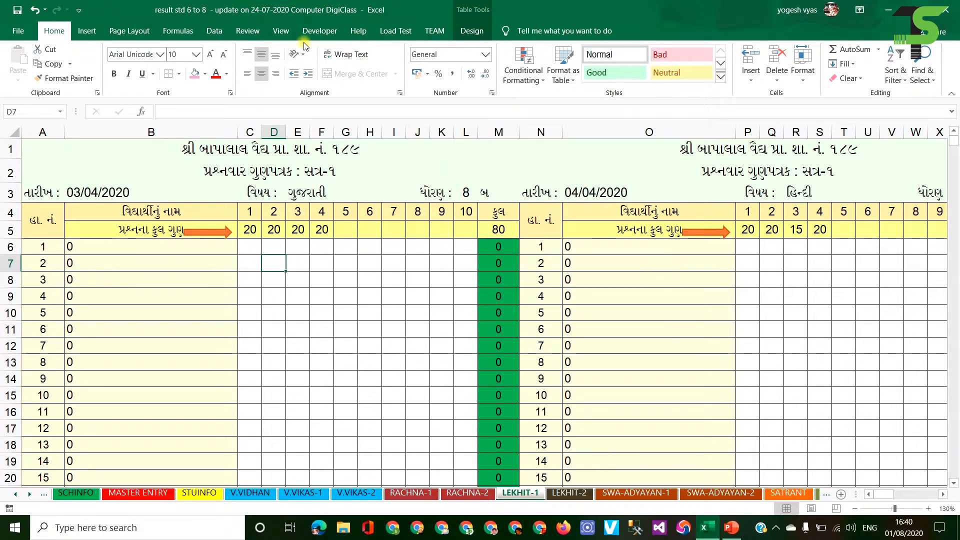
Review the custom data validation formula that limits student marks cell D7 to its question's total marks.
left_click(214, 31)
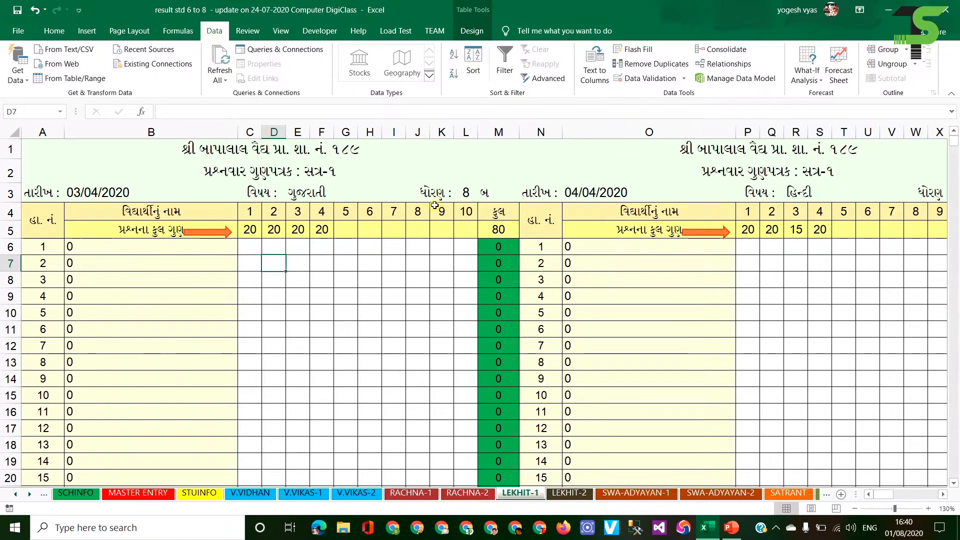
left_click(642, 78)
left_click_drag(344, 232, 615, 179)
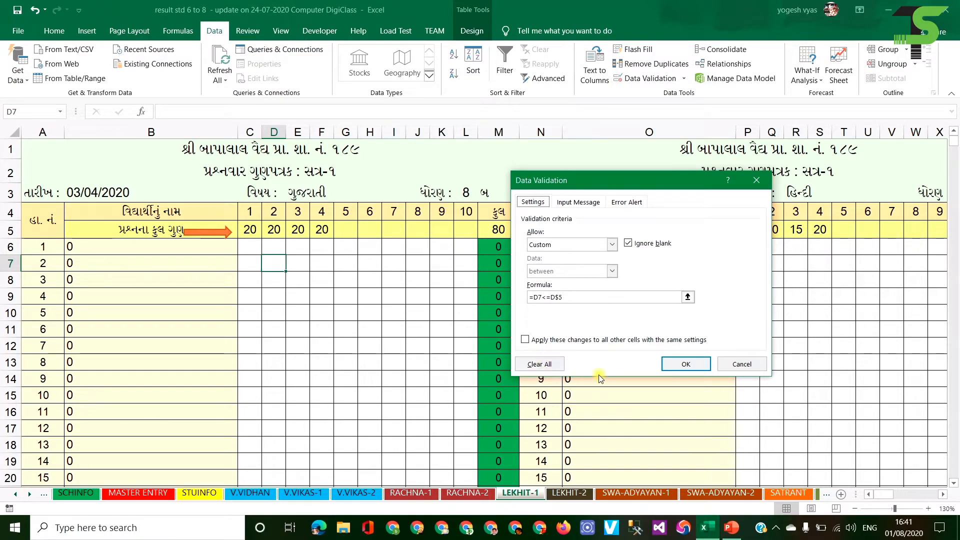
left_click(686, 365)
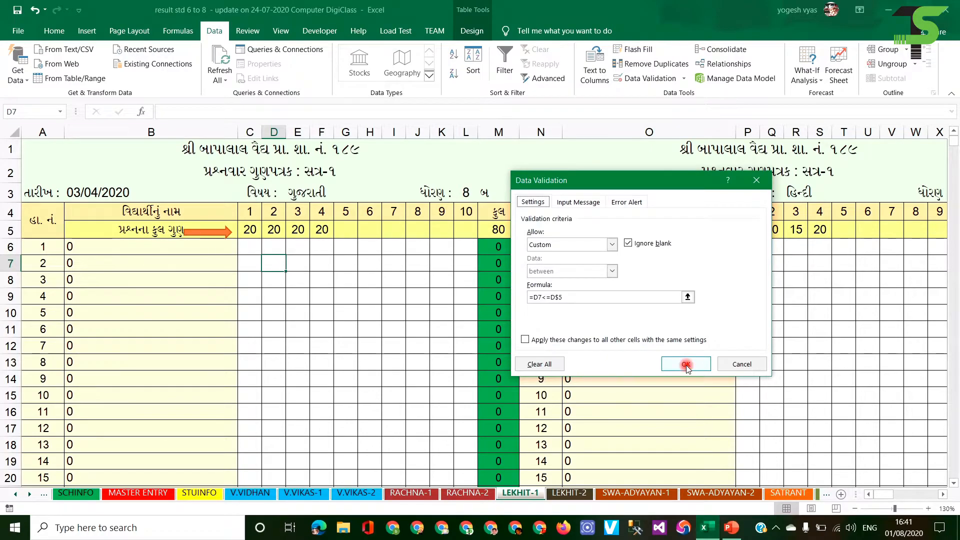
Select the Gujarati student marks block from C6 through column L and review its data validation settings without changing them.
left_click_drag(250, 246, 472, 482)
left_click_drag(456, 527, 466, 450)
scroll(453, 327, "up", 6)
scroll(453, 326, "up", 3)
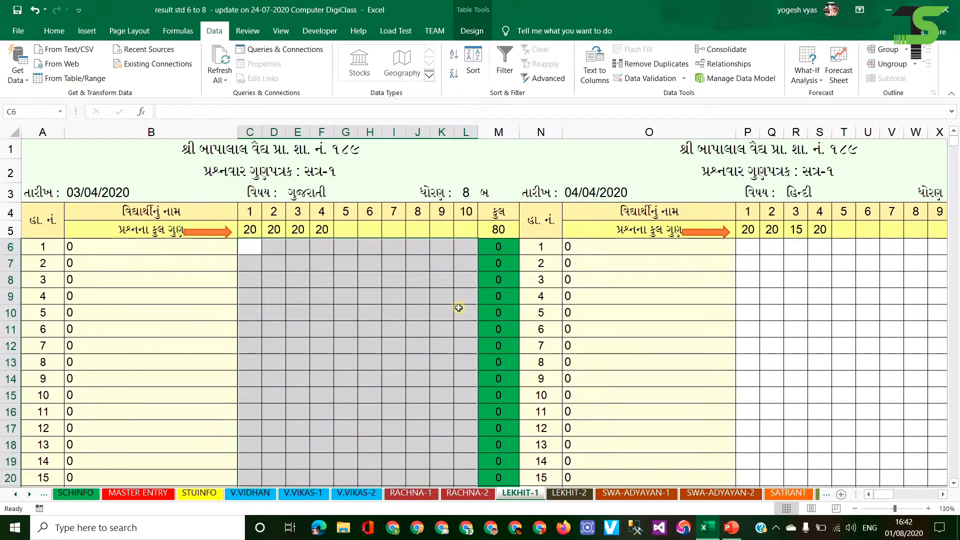
left_click(649, 78)
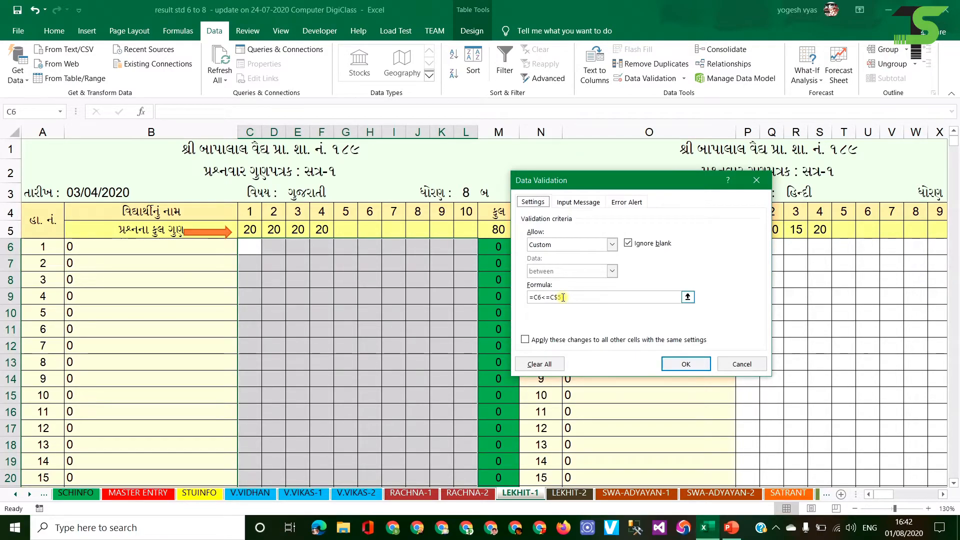
left_click(742, 363)
Select the Gujarati student totals M6:M45 and bring up the table's conditional formatting rules.
left_click(509, 250)
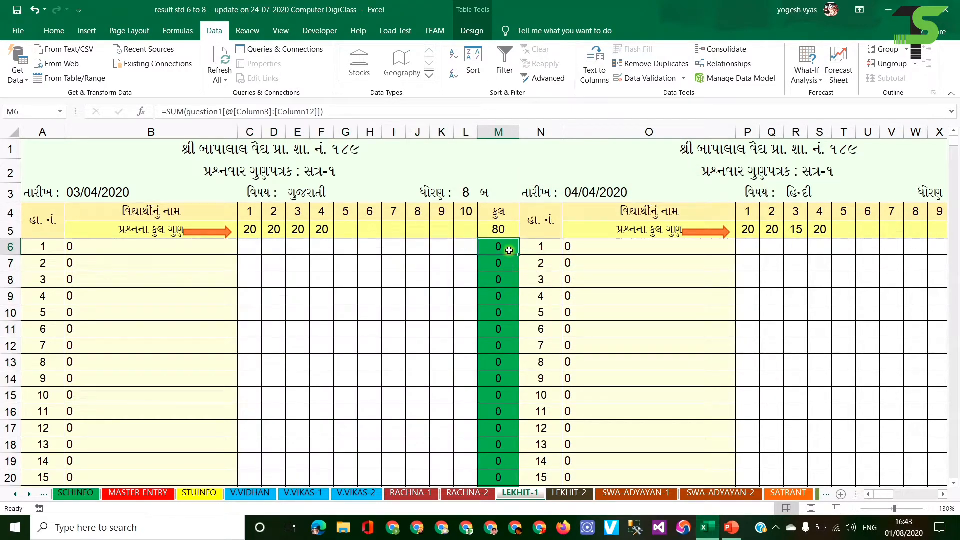
key("ctrl+shift+Down")
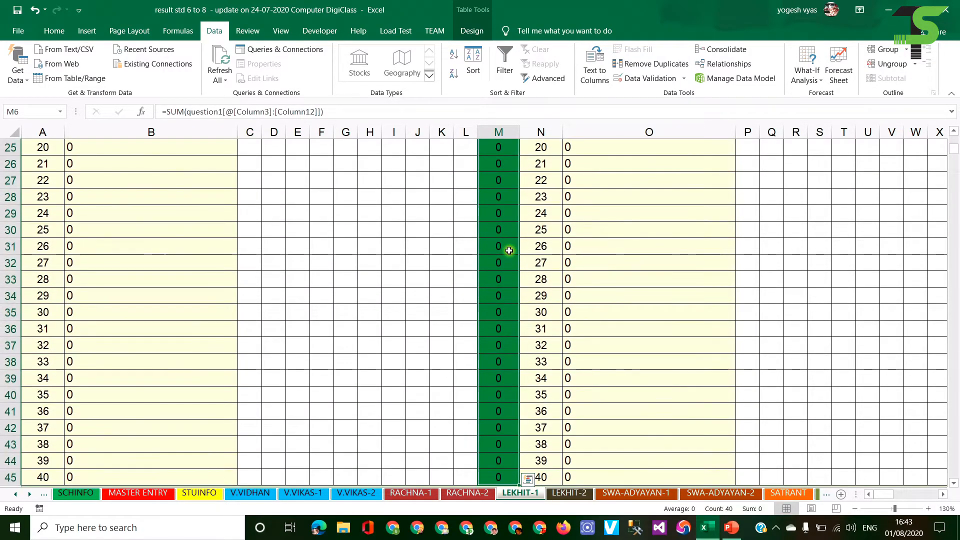
scroll(508, 262, "up", 10)
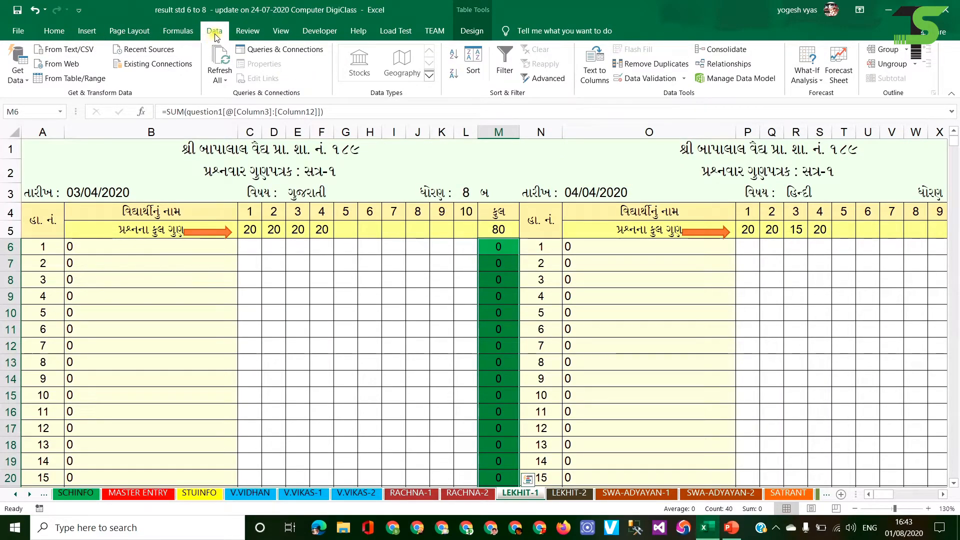
left_click(53, 32)
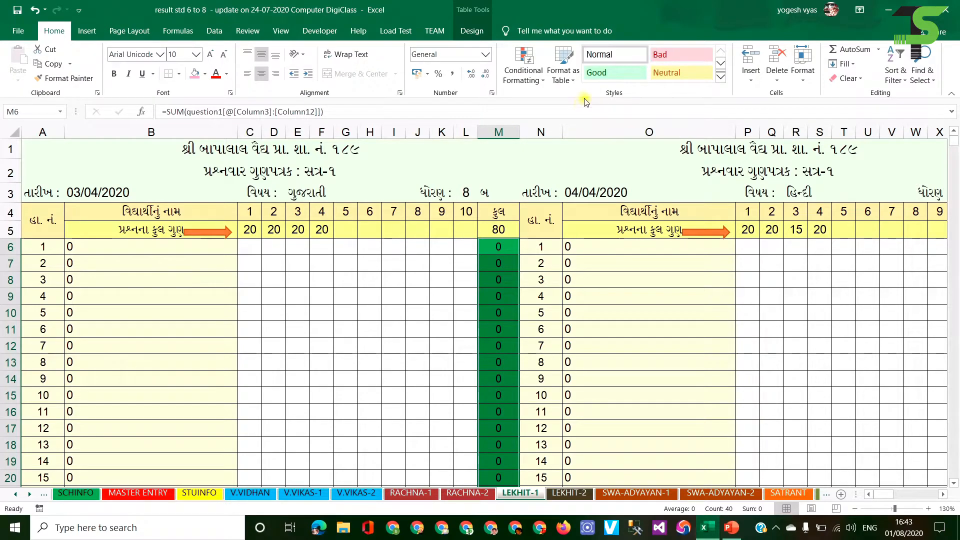
left_click(523, 74)
left_click(550, 264)
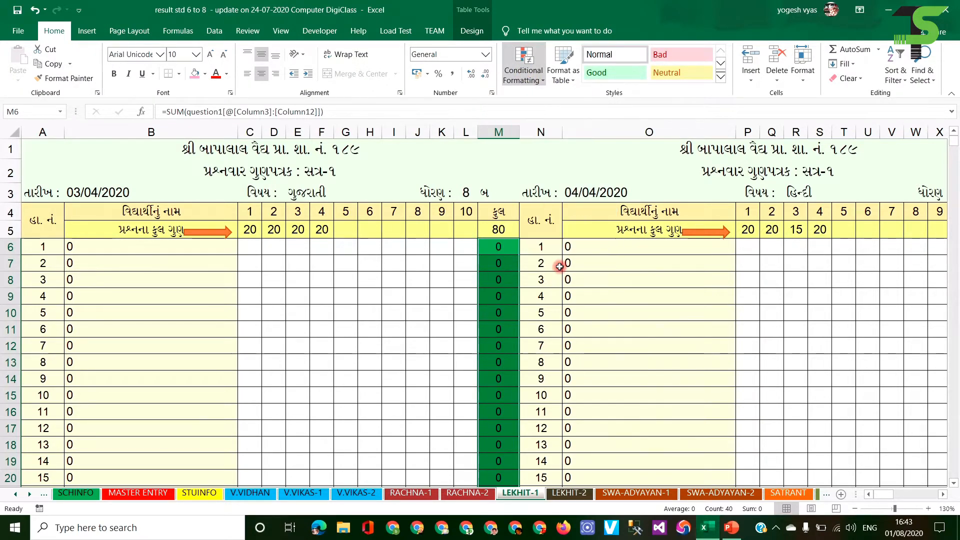
left_click_drag(617, 212, 727, 112)
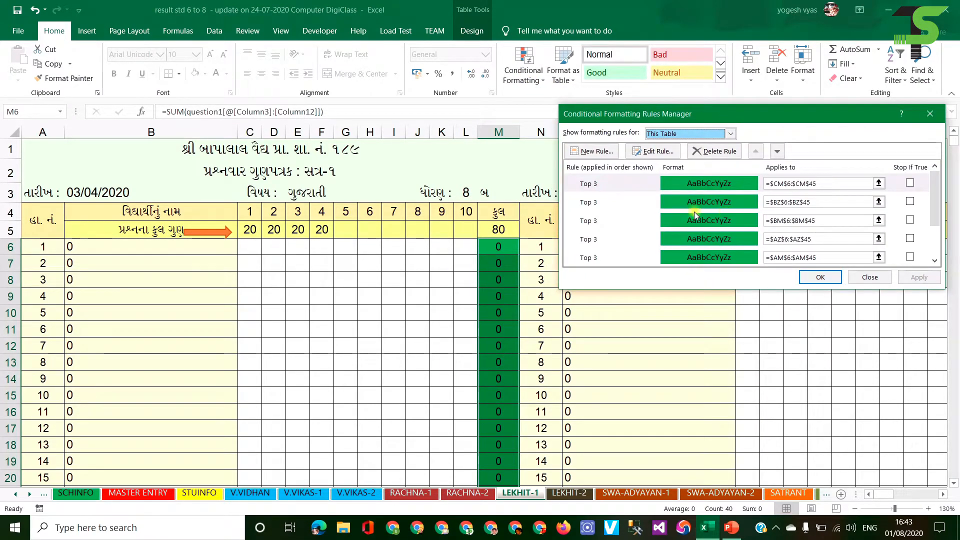
Review the Top 3 conditional formatting rule for M6:M45 and apply it with its existing settings.
scroll(658, 219, "down", 2)
scroll(661, 226, "up", 2)
scroll(616, 237, "down", 2)
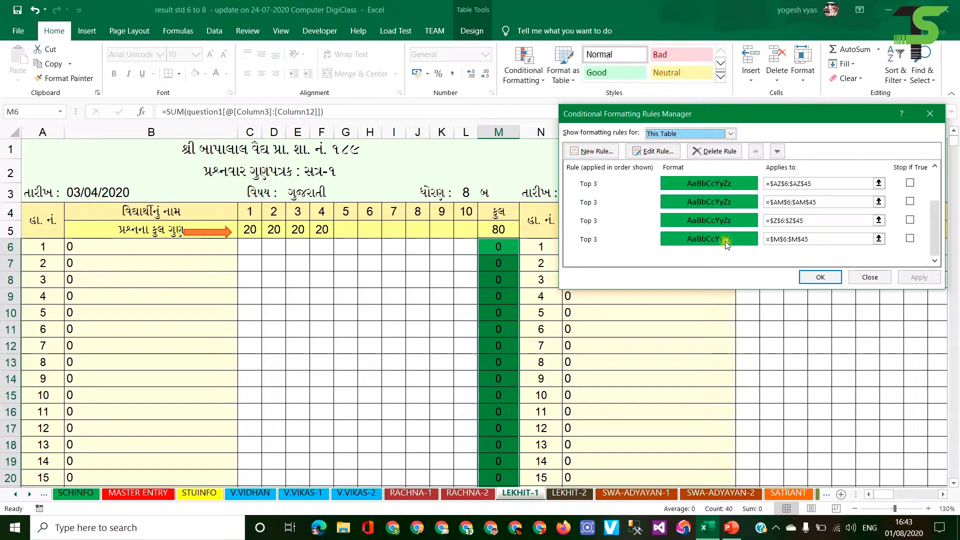
double_click(596, 242)
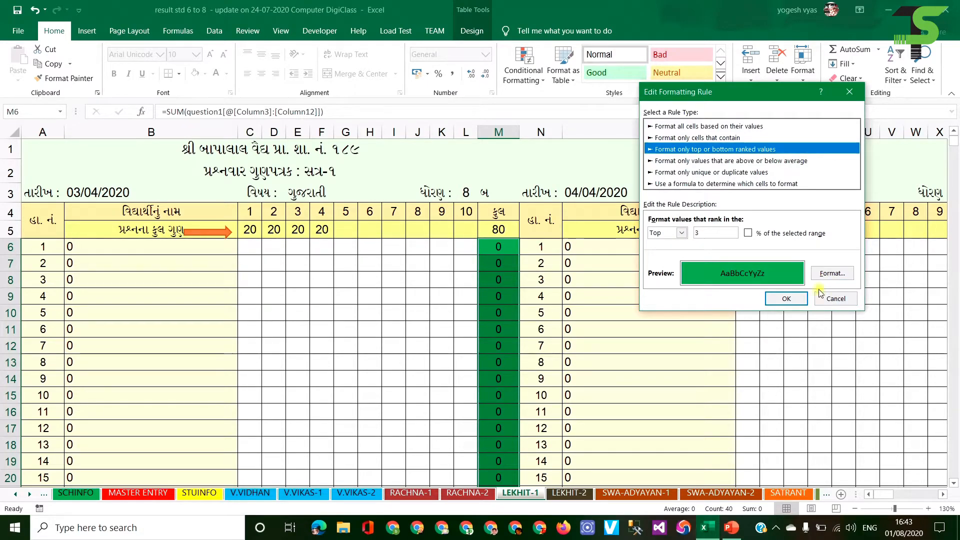
left_click(786, 298)
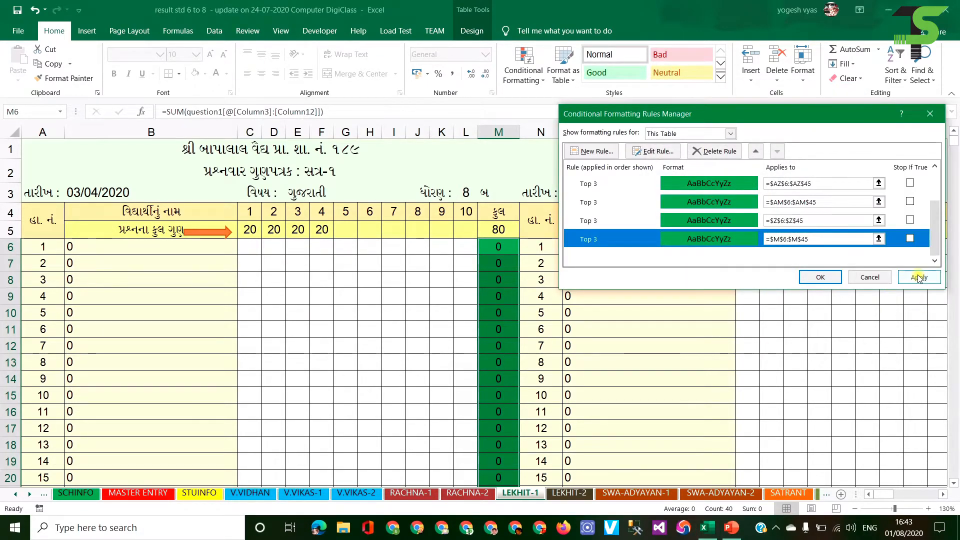
left_click(919, 277)
left_click(820, 277)
Examine the highlighted Gujarati totals and compare them with the Hindi student totals in Z6:Z8.
scroll(508, 349, "down", 1)
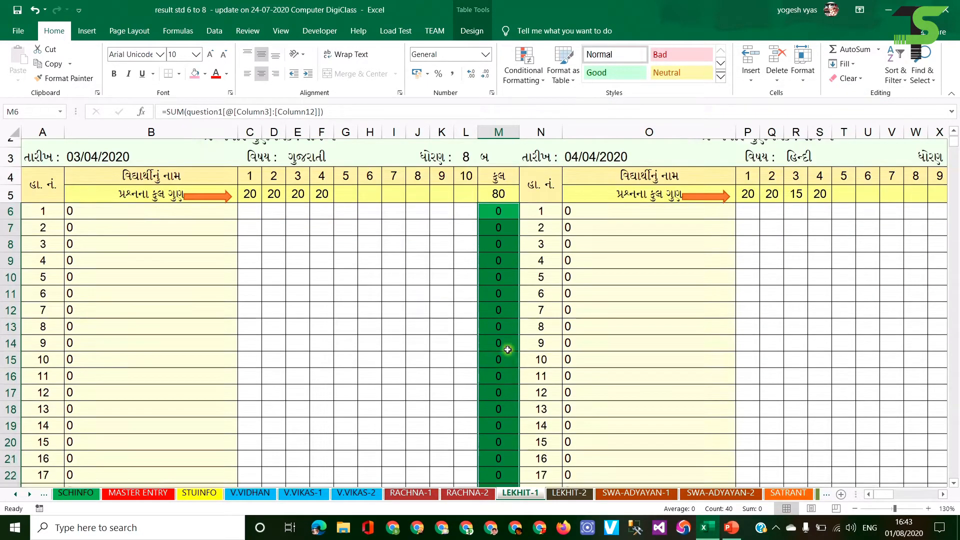
scroll(508, 349, "down", 13)
scroll(512, 400, "up", 13)
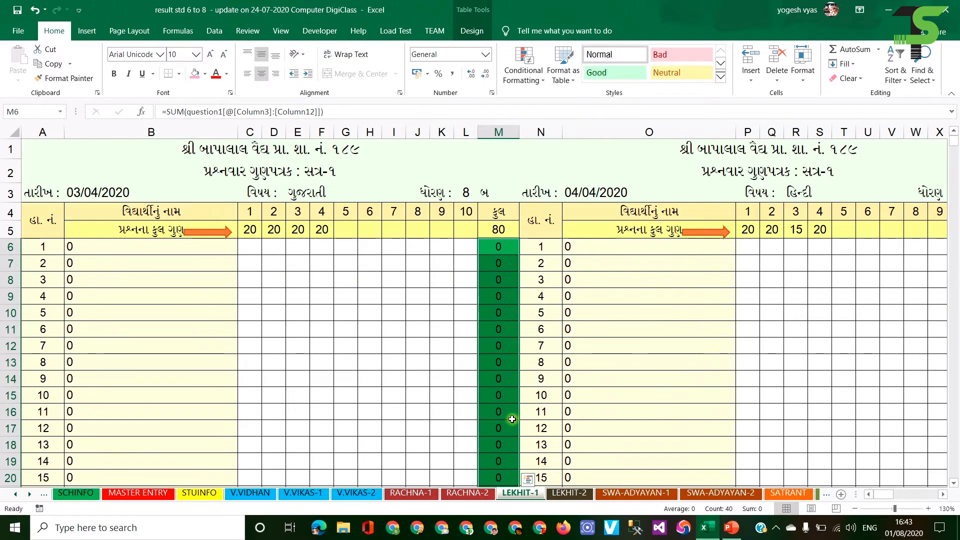
left_click_drag(888, 494, 893, 497)
left_click_drag(636, 247, 646, 285)
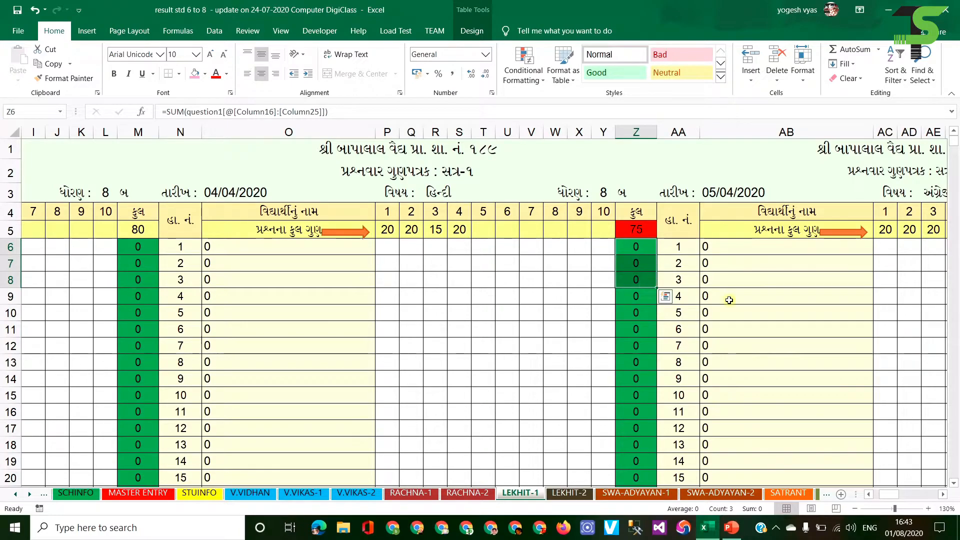
left_click_drag(889, 495, 876, 495)
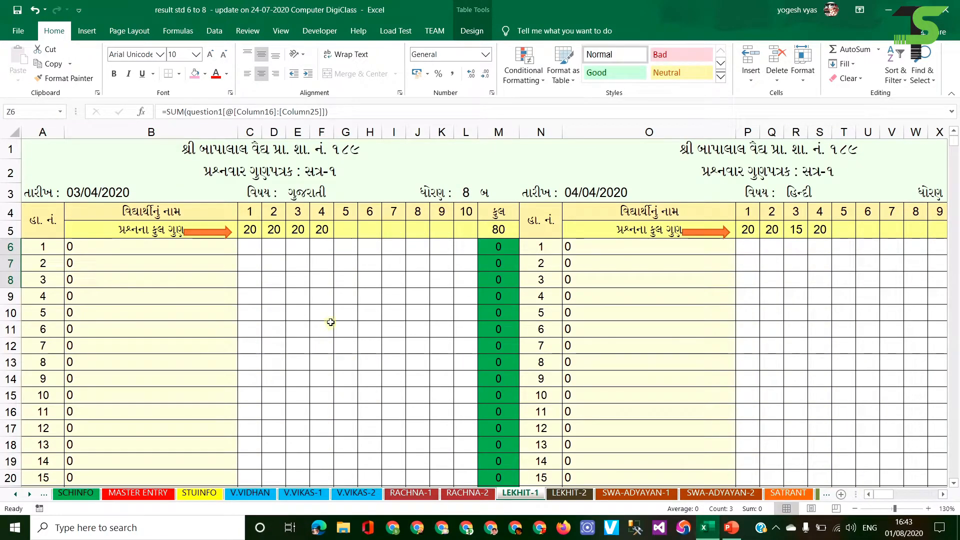
left_click(250, 248)
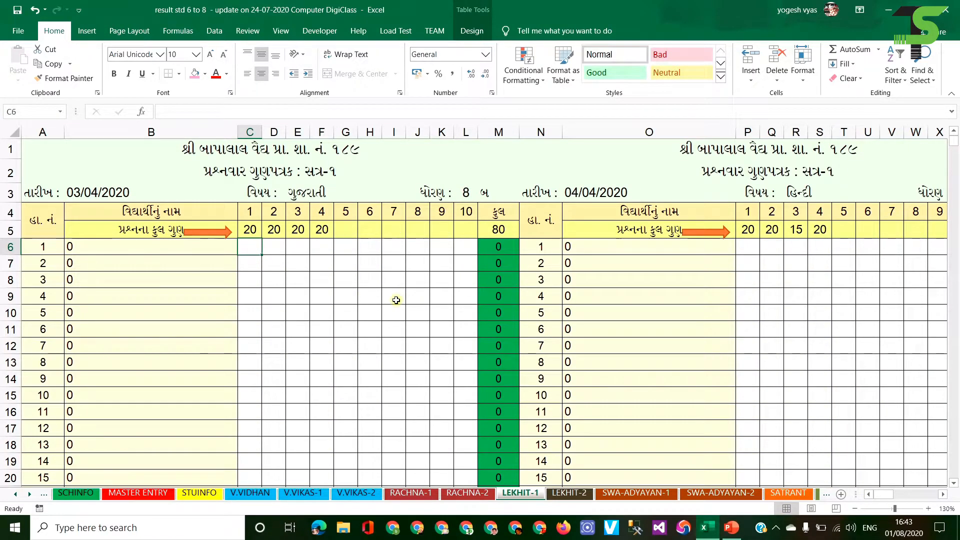
type("1211A21")
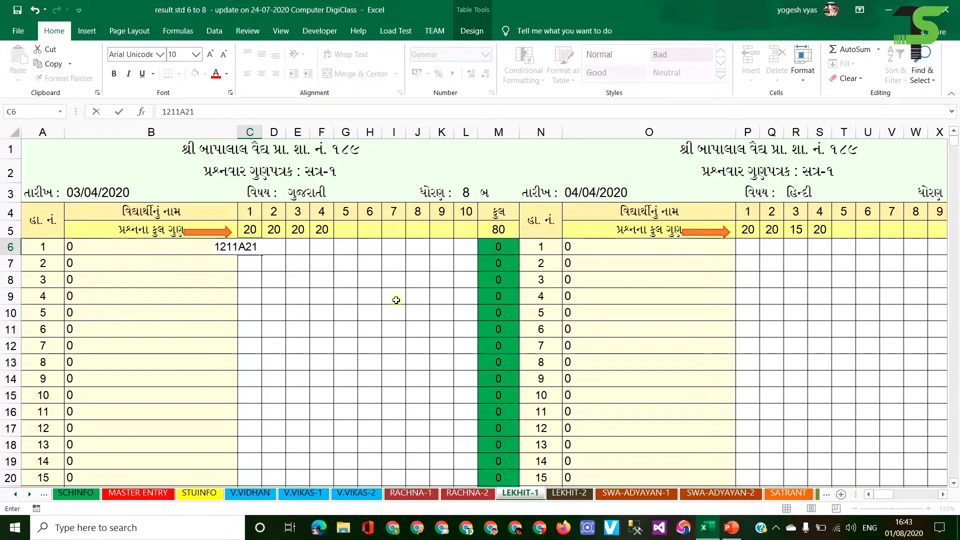
key("Return")
key("Tab")
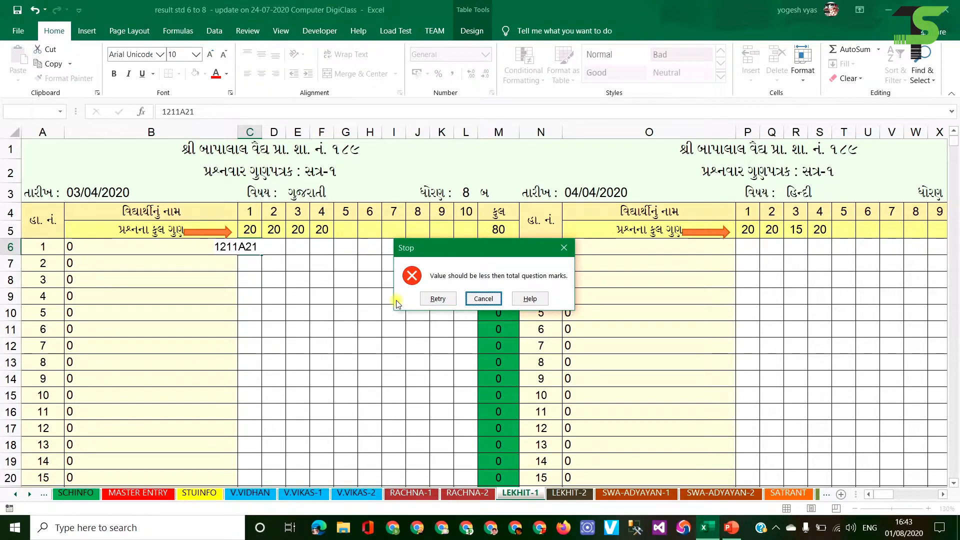
key("Return")
Enter the first student's Gujarati marks 12, 14, 15 and 15 in C6 through F6.
type("12")
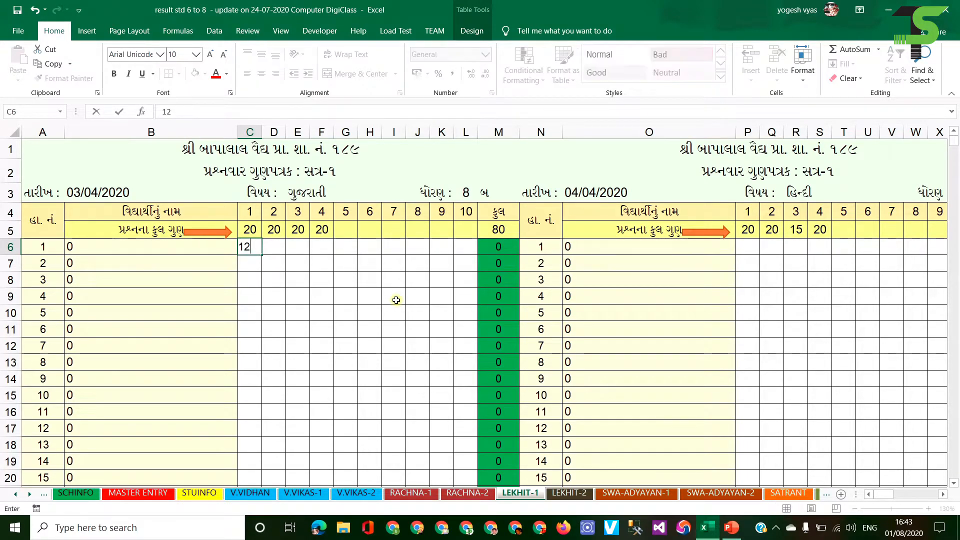
key("Tab")
type("14")
key("Tab")
type("15")
key("Tab")
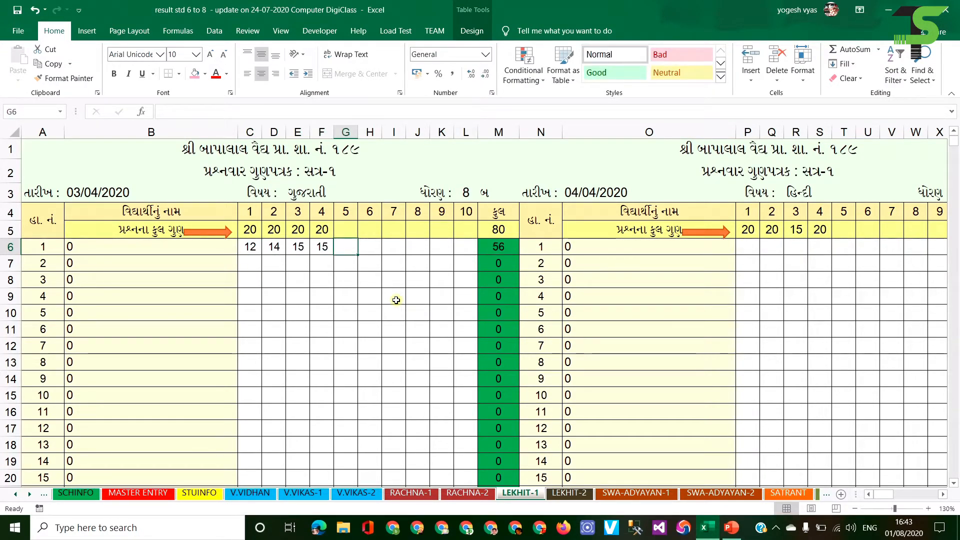
type("15")
key("Tab")
Overwrite the first student's Gujarati total formula in M6 with the fixed value 50.
left_click_drag(255, 247, 333, 320)
left_click(504, 246)
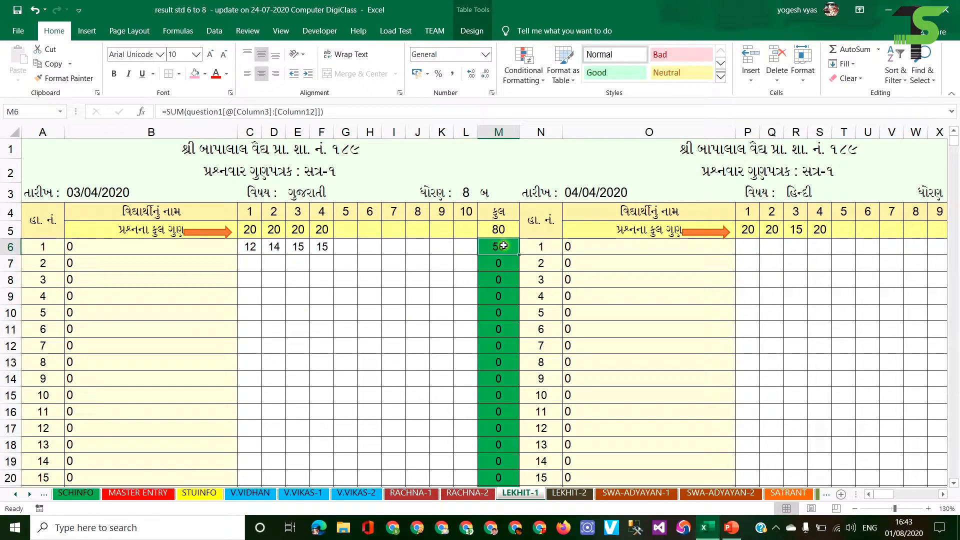
key("Down")
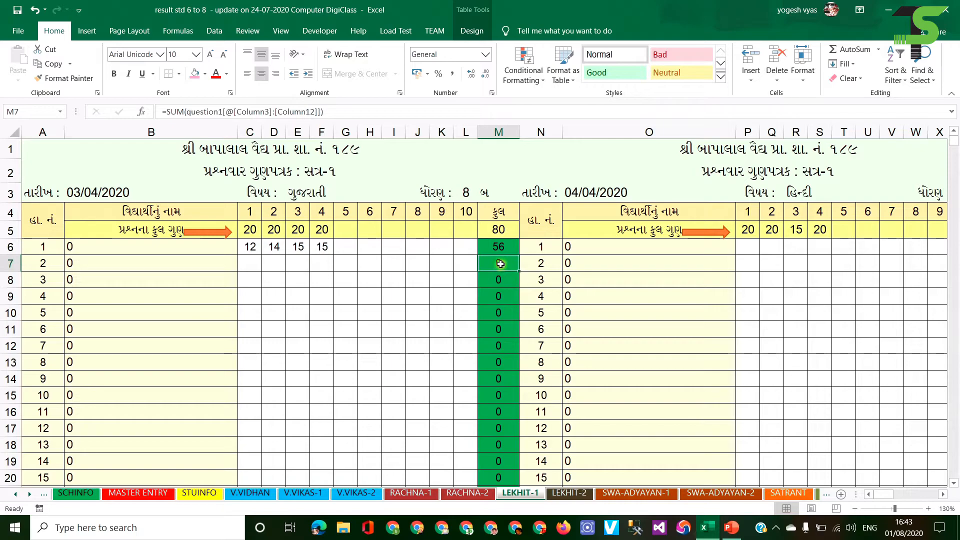
left_click(501, 246)
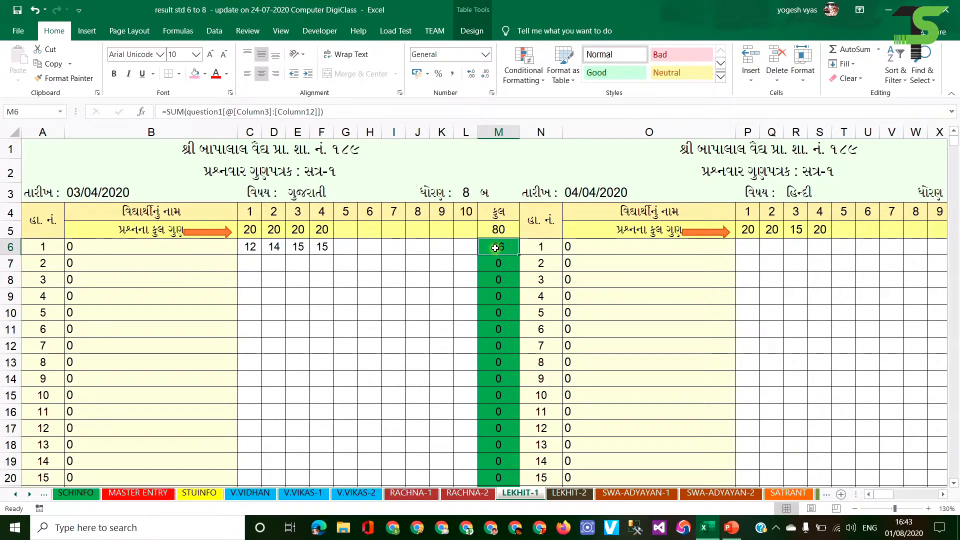
type("50")
key("Return")
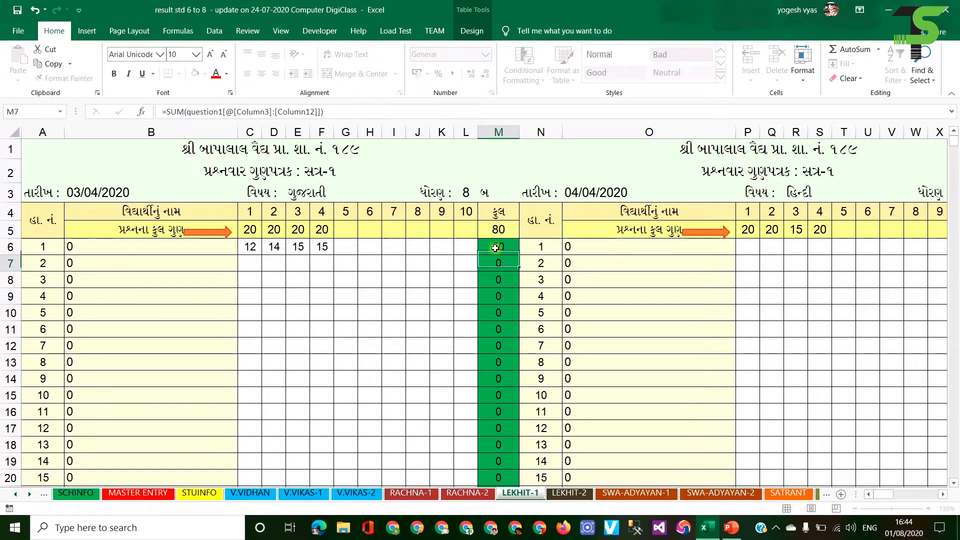
left_click(490, 247)
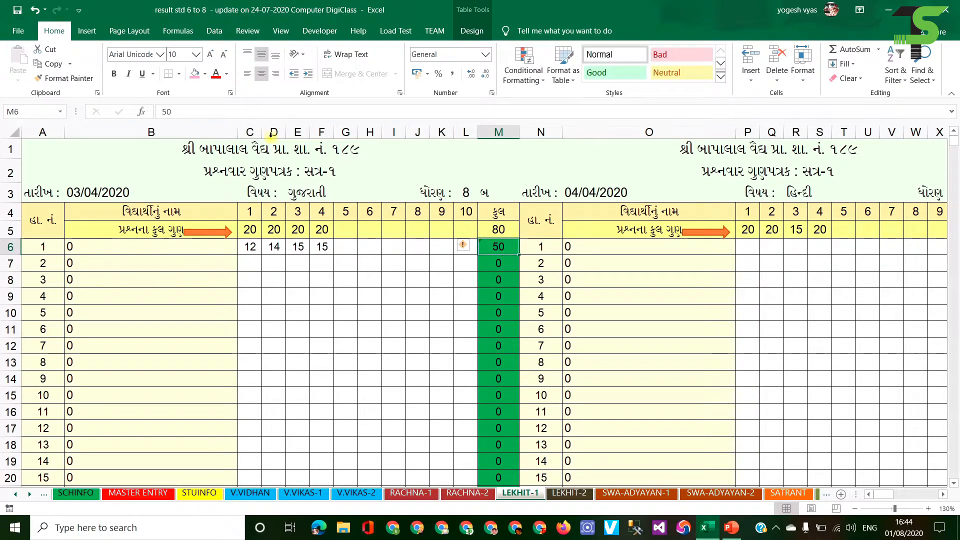
Restore the SUM formula in M6 by filling it upward from M7.
left_click(498, 262)
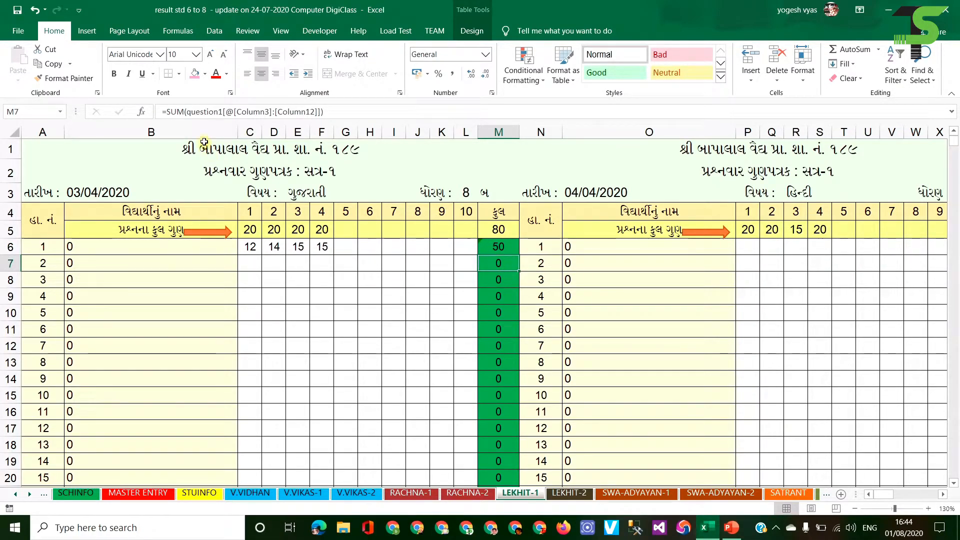
left_click_drag(519, 272, 519, 247)
left_click(503, 246)
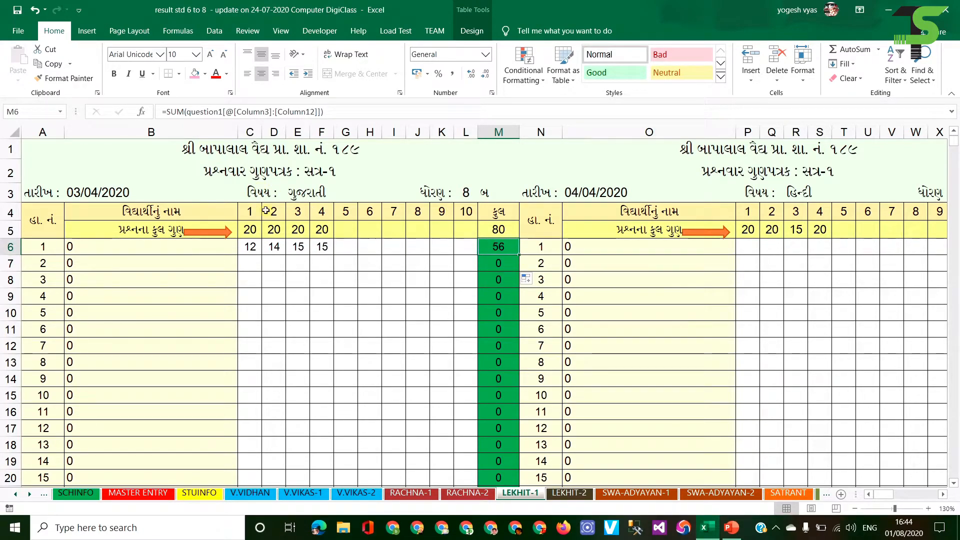
Clear the first student's trial marks from C6:F6 and save the workbook.
left_click_drag(325, 243, 250, 247)
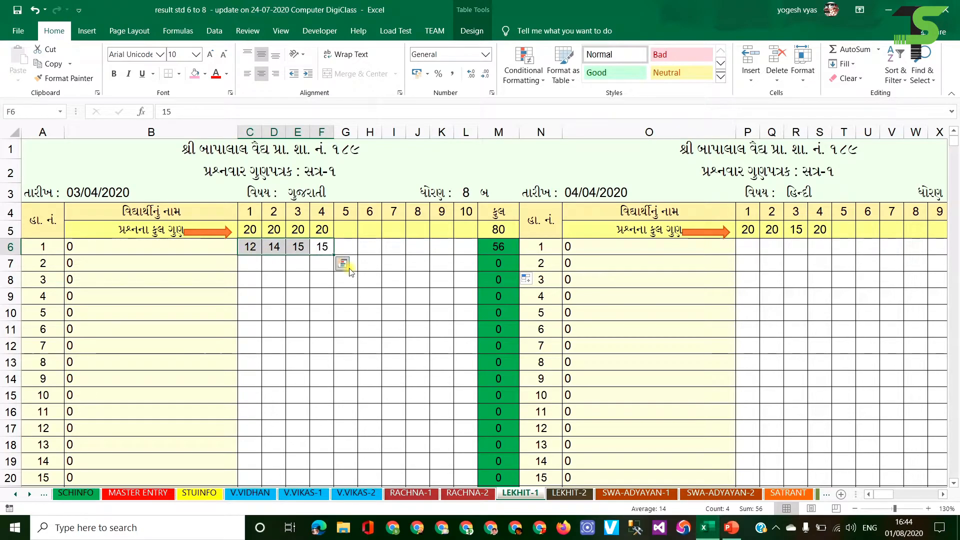
key("Delete")
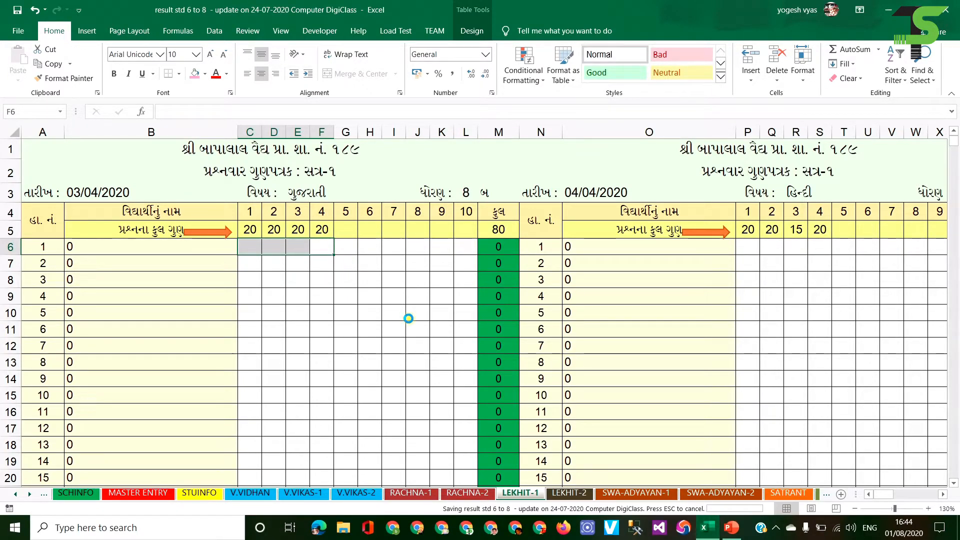
left_click(406, 319)
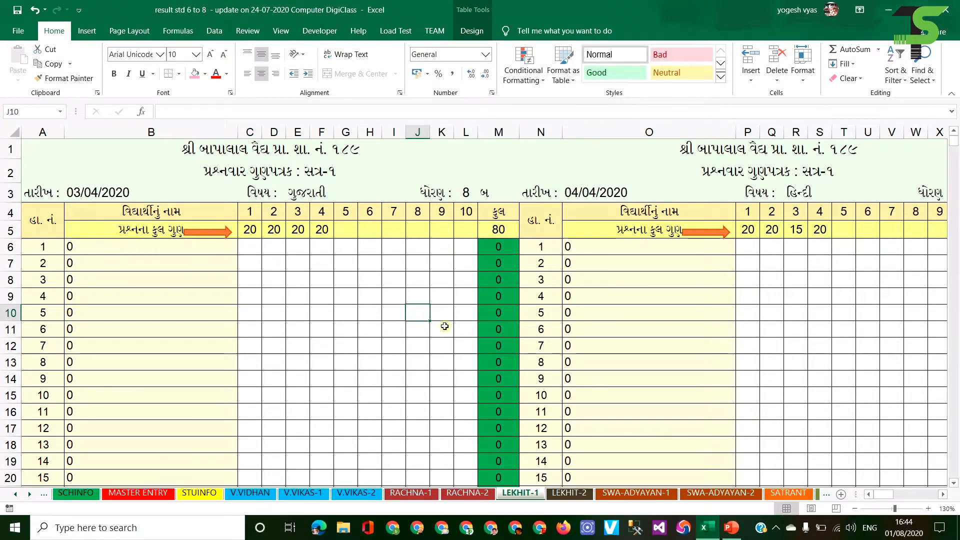
Look over the rest of the LEKHIT-1 marks table and switch to the LEKHIT-2 sheet.
scroll(439, 326, "down", 6)
scroll(445, 330, "down", 1)
scroll(445, 328, "up", 7)
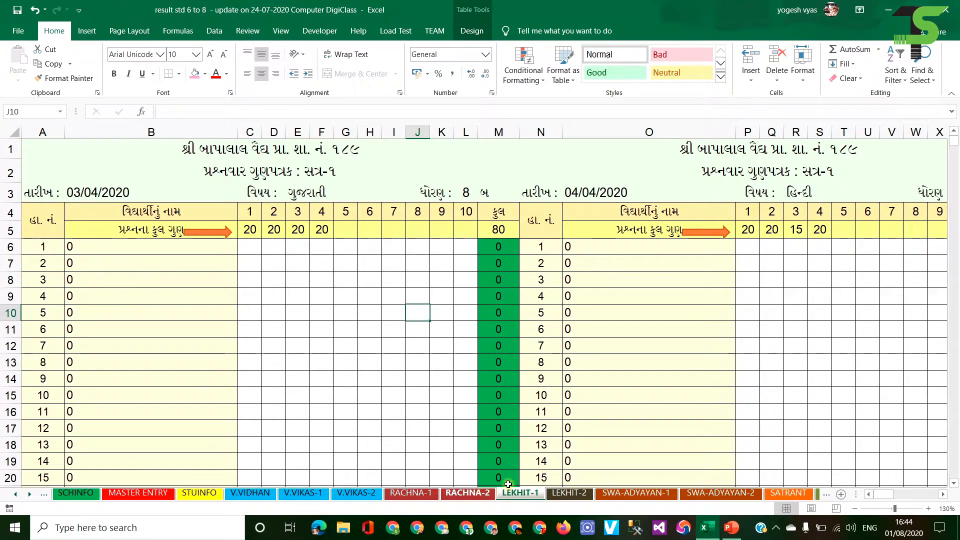
left_click_drag(871, 494, 569, 495)
left_click(569, 493)
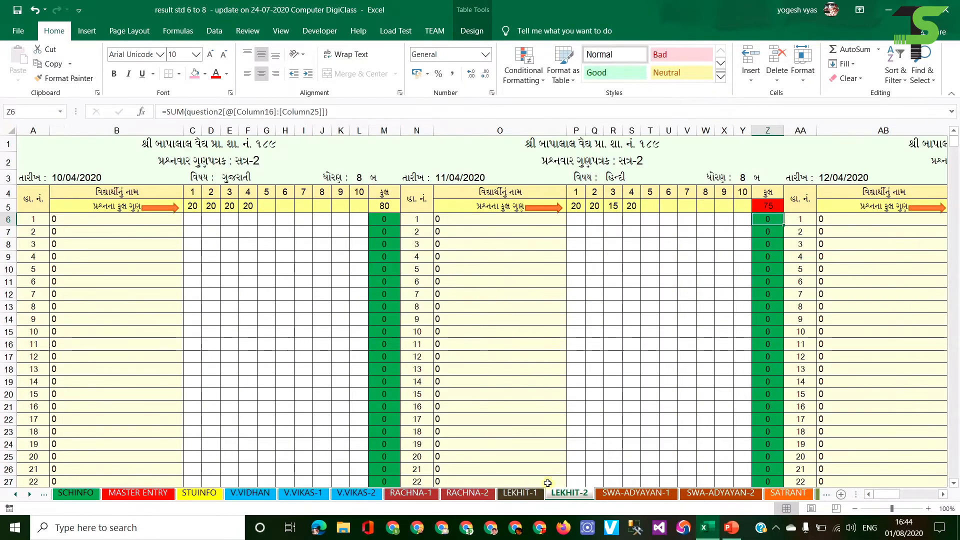
Enlarge the LEKHIT-2 sheet to 130% and compare its term 2 headings and marks table with those on LEKHIT-1.
left_click(928, 509)
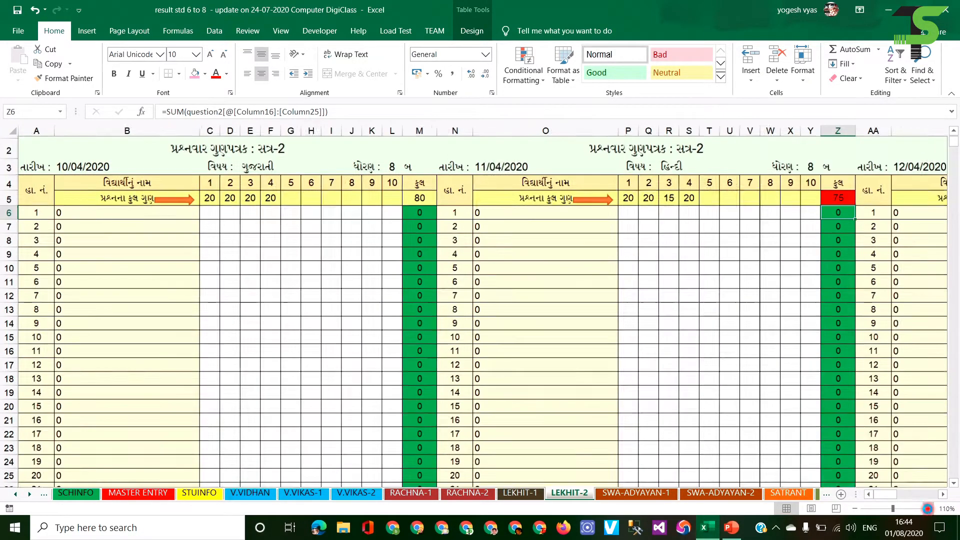
left_click(928, 508)
left_click(927, 508)
left_click_drag(884, 494, 871, 494)
scroll(129, 304, "down", 5)
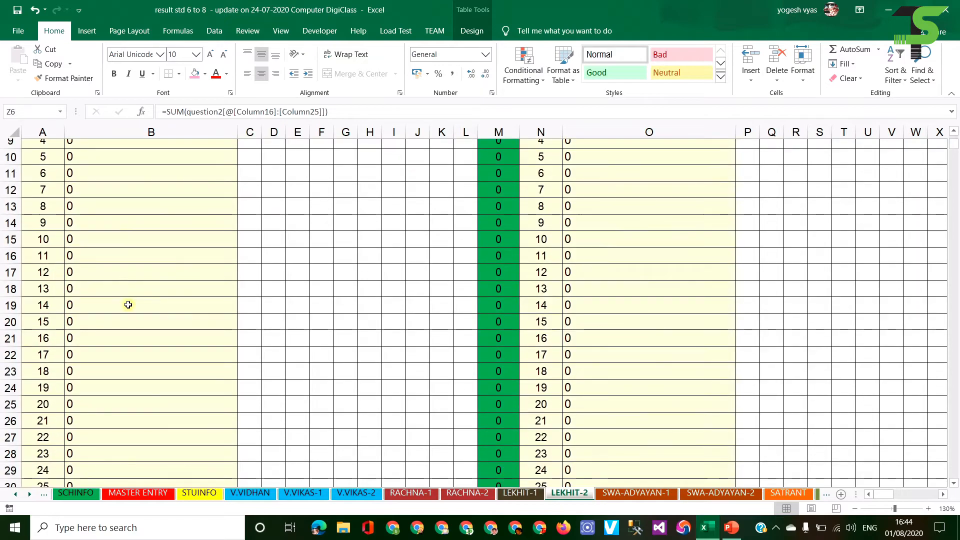
left_click(521, 494)
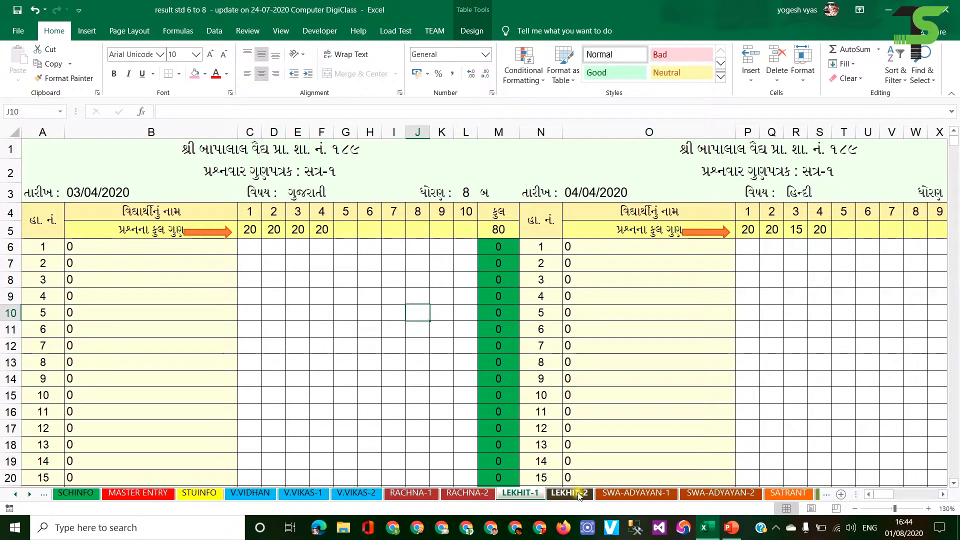
left_click(570, 494)
scroll(449, 428, "up", 5)
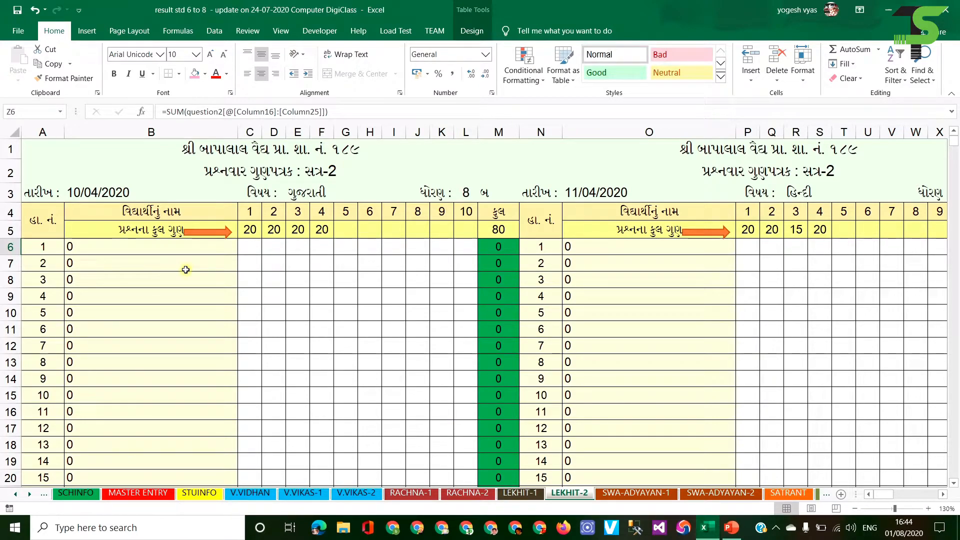
left_click(521, 494)
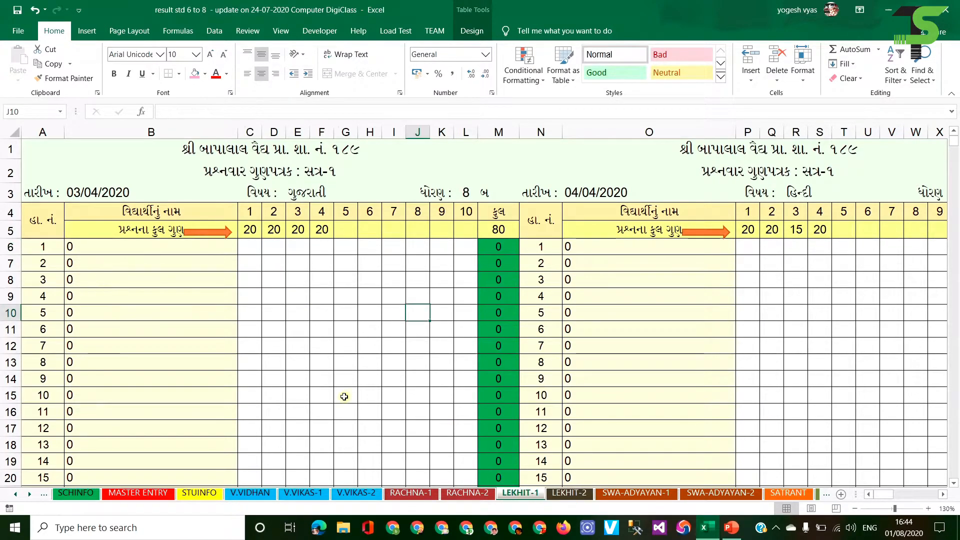
left_click(567, 494)
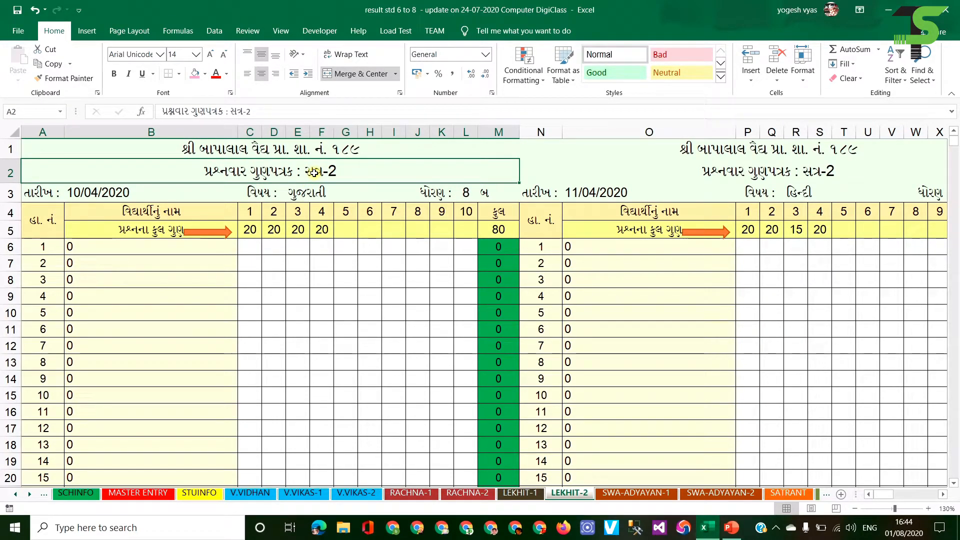
On the SWA-ADYAYAN-1 sheet, inspect the header cells for school, title, term, class and date, plus the first activity heading in C4.
left_click(635, 493)
left_click_drag(891, 495, 875, 498)
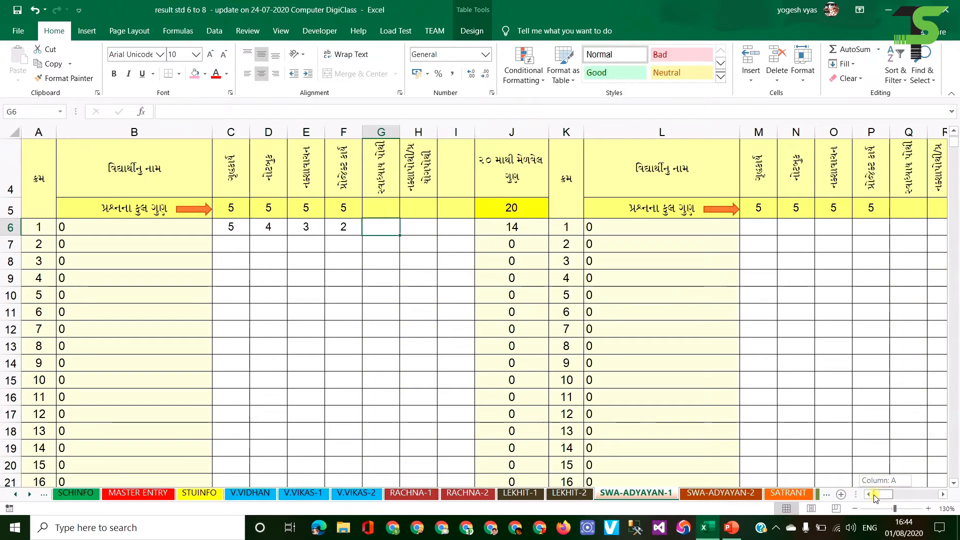
scroll(274, 304, "up", 1)
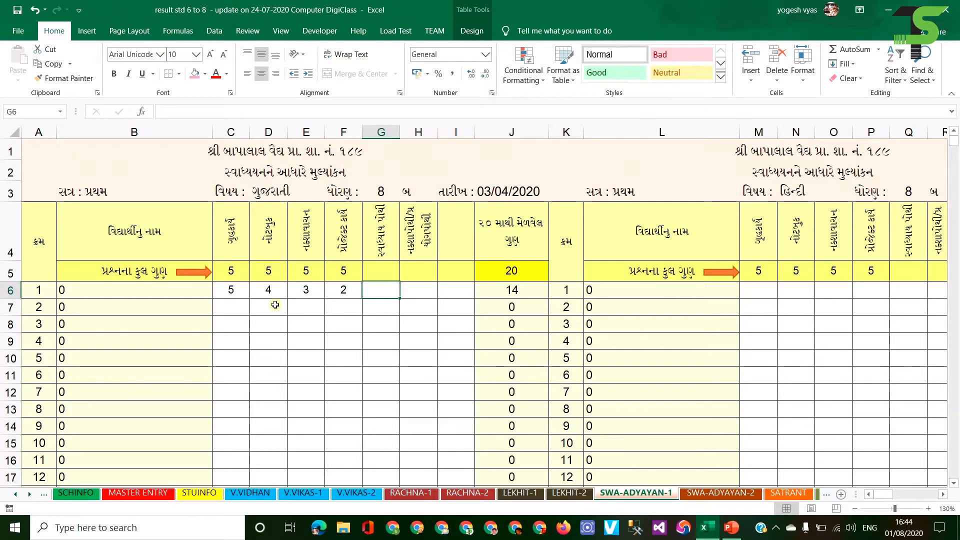
left_click(276, 151)
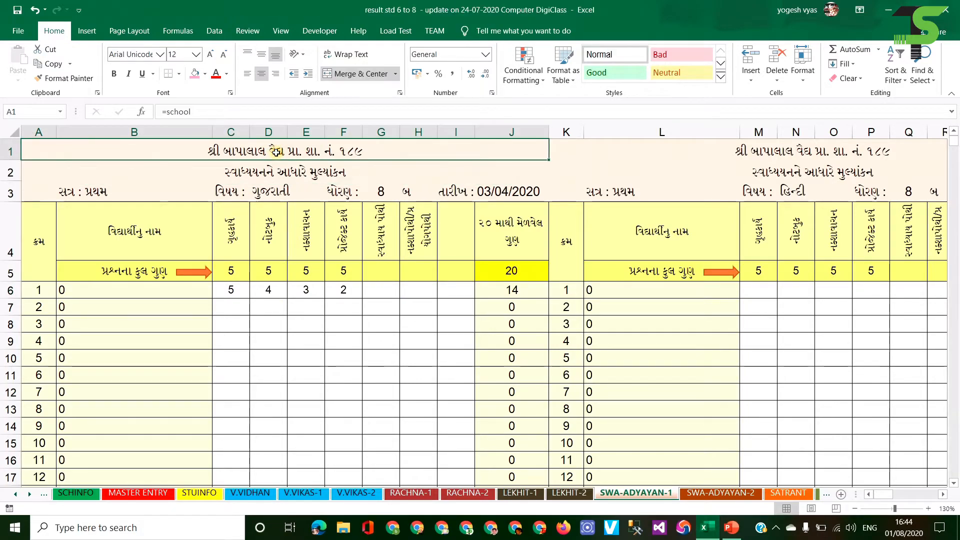
left_click(275, 171)
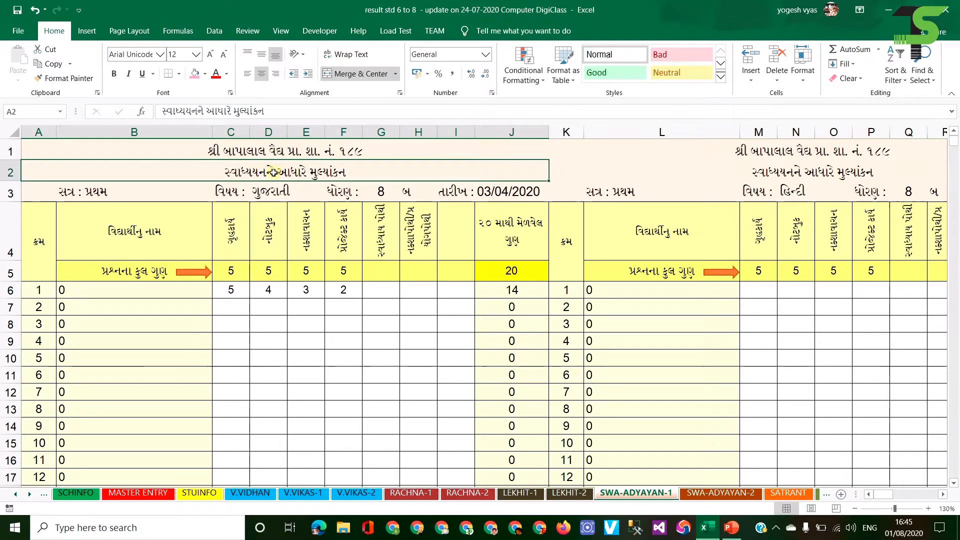
left_click(269, 189)
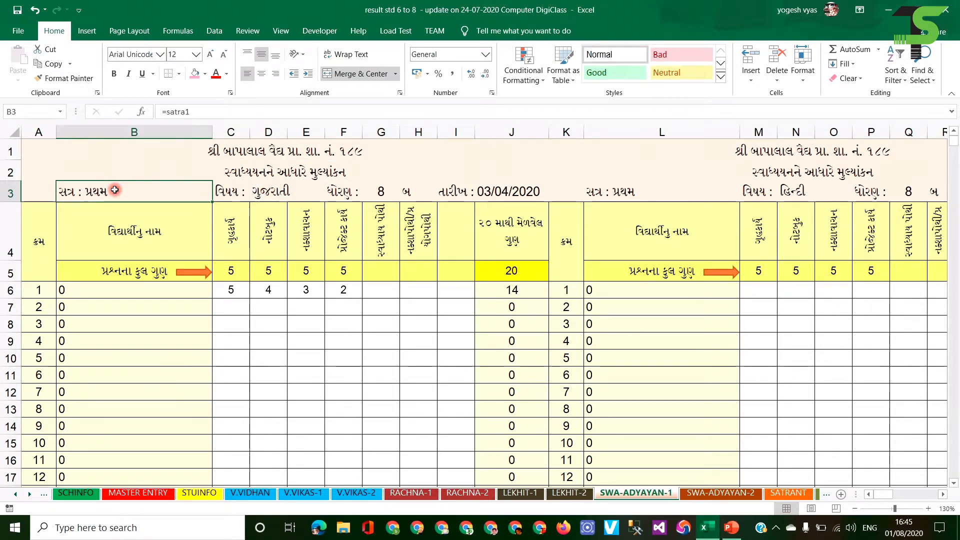
left_click(381, 190)
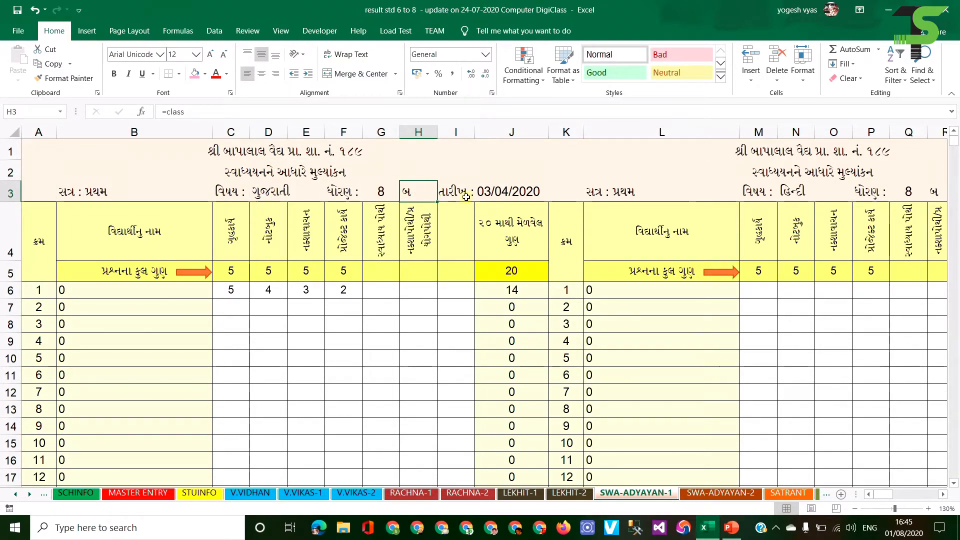
left_click(491, 194)
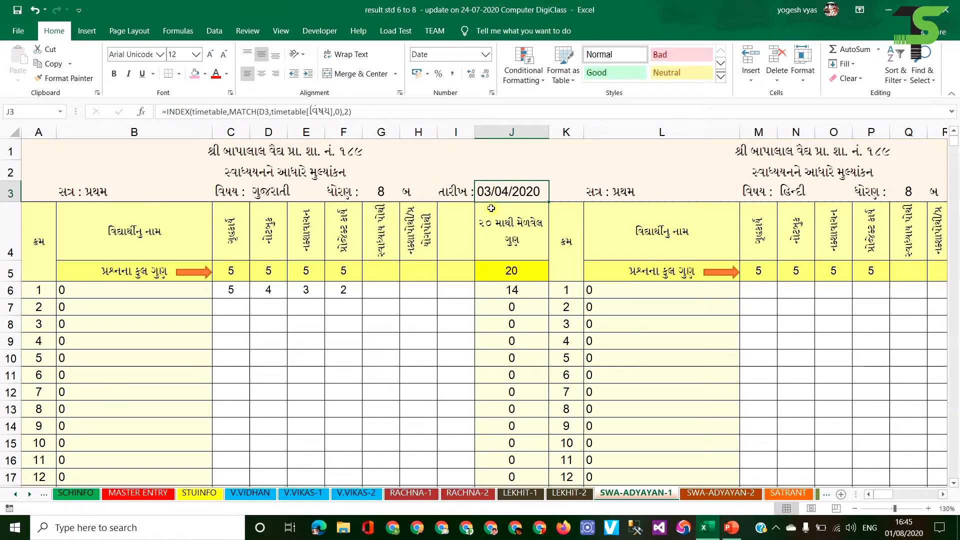
left_click(234, 236)
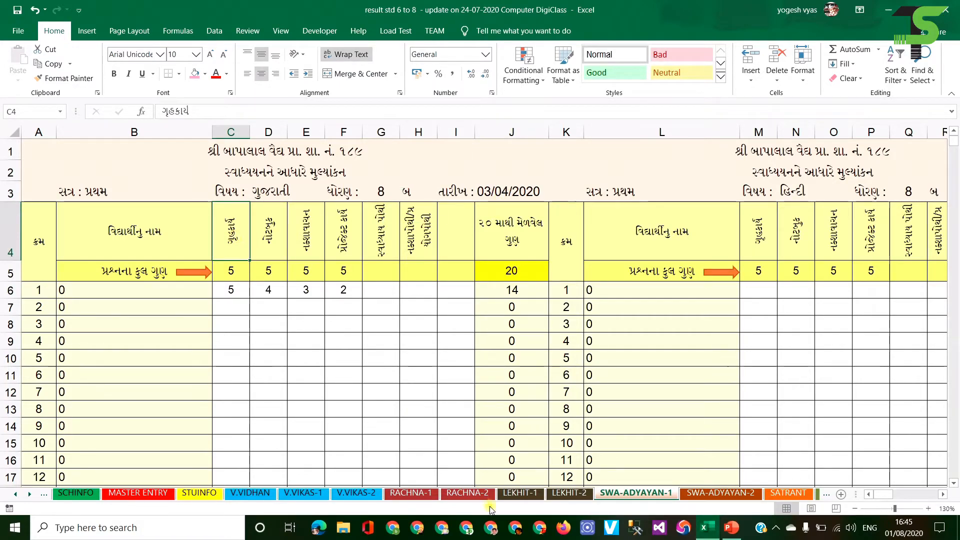
Highlight the self-study marks table from A4 and check the name assigned to the table.
left_click_drag(45, 227, 165, 288)
left_click_drag(352, 358, 527, 187)
scroll(524, 175, "up", 11)
scroll(500, 268, "up", 20)
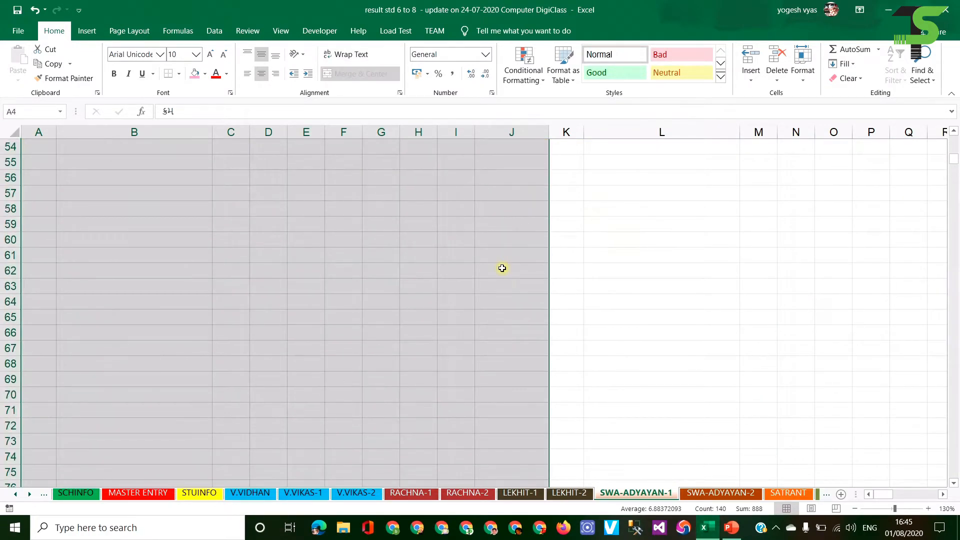
left_click(410, 319)
left_click(410, 319)
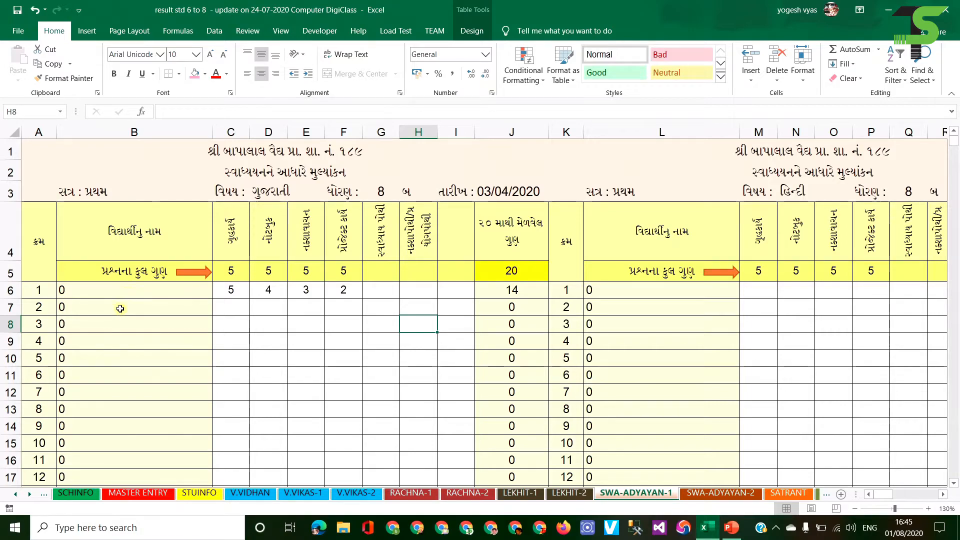
left_click(470, 29)
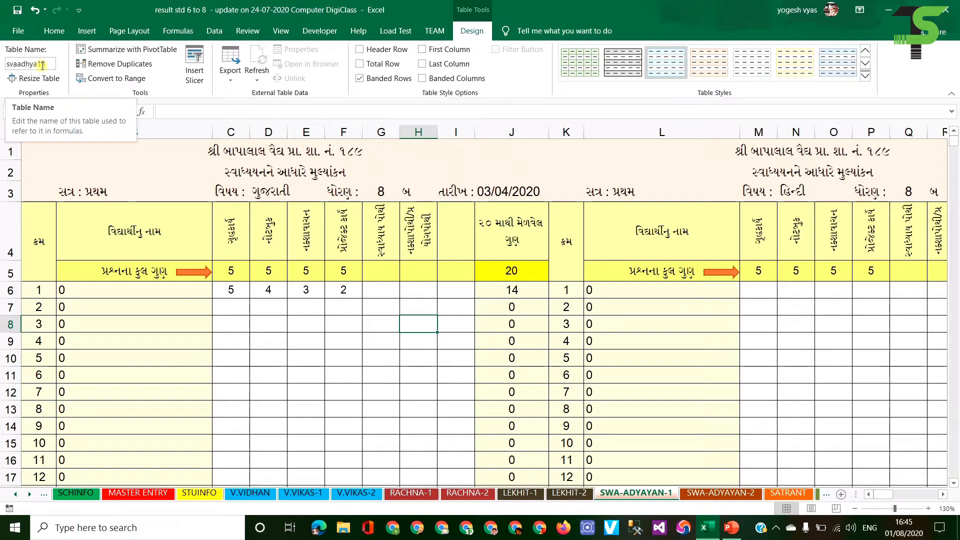
left_click(423, 311)
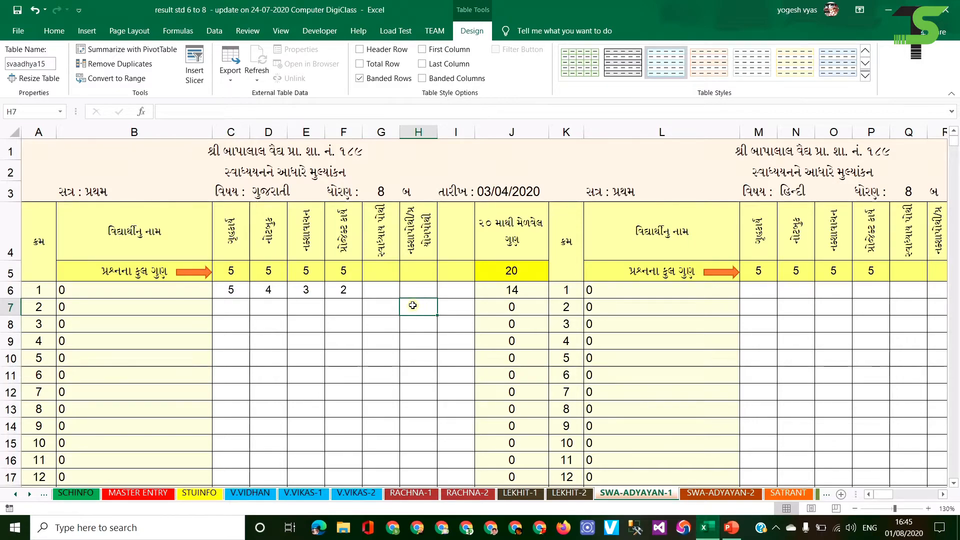
left_click(421, 292)
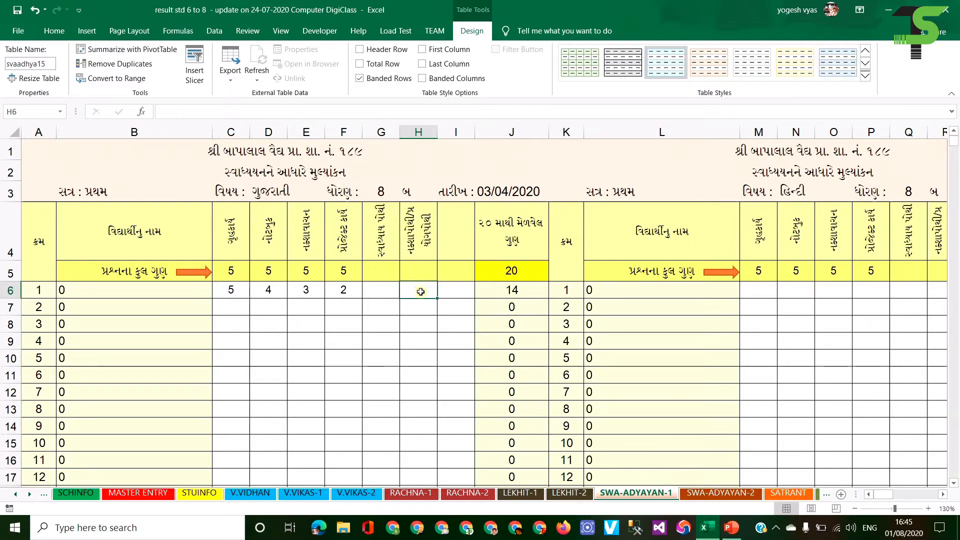
Examine the linked serial numbers from the first to the last student row and view the other subjects' blocks across the sheet.
left_click(41, 290)
scroll(49, 333, "down", 7)
scroll(49, 333, "down", 4)
left_click(49, 334)
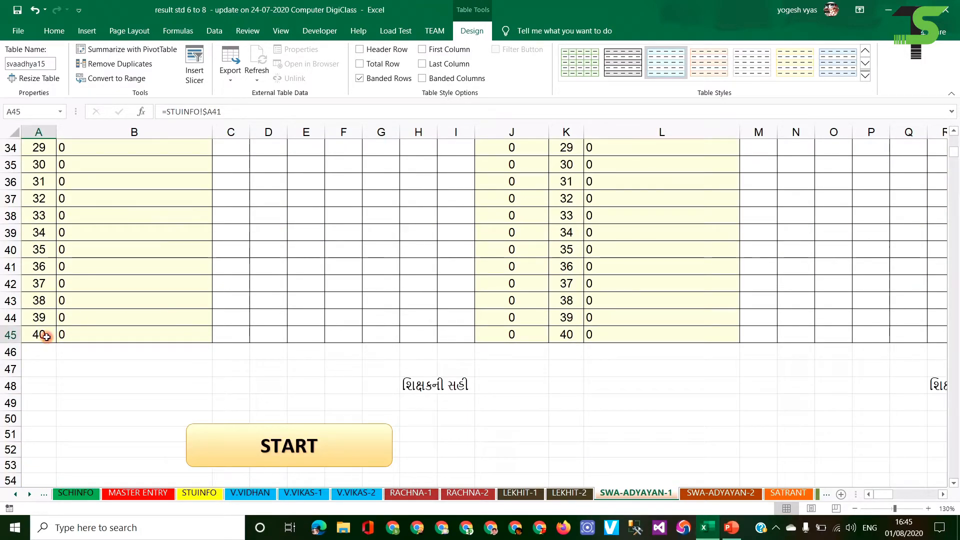
left_click_drag(883, 494, 957, 499)
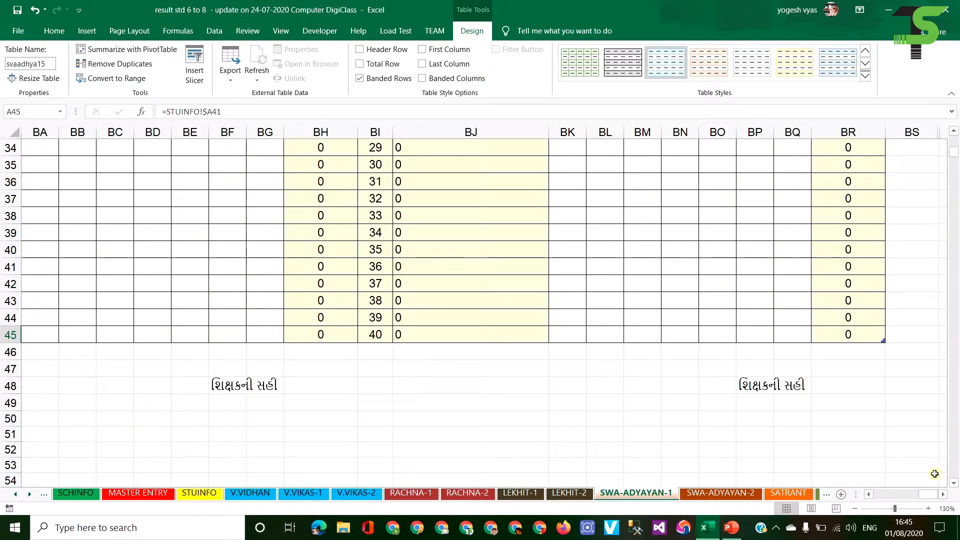
left_click_drag(928, 494, 879, 494)
scroll(332, 322, "up", 11)
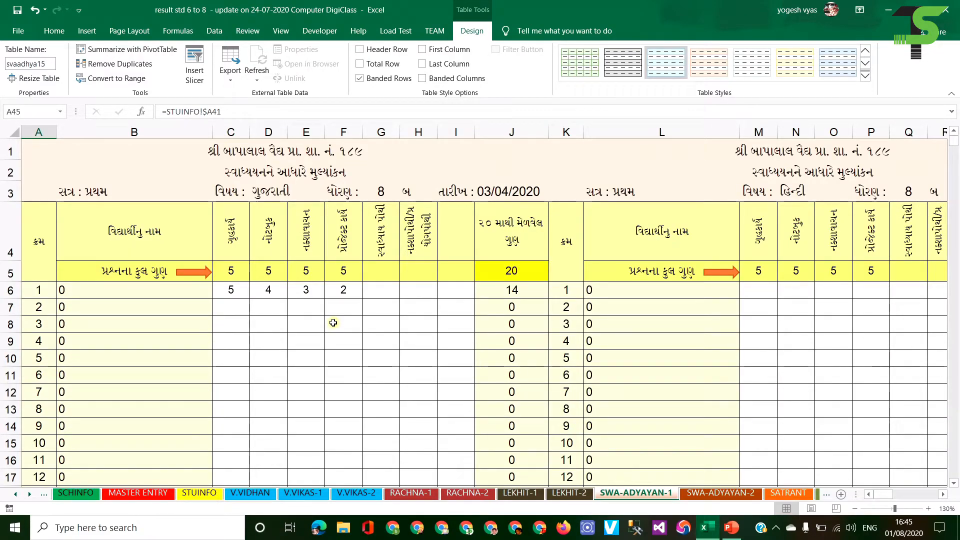
Review the Gujarati maximum marks in row 5 and set the project-work maximum in F5 to 4.
left_click_drag(235, 270, 454, 278)
left_click(527, 273)
left_click(350, 268)
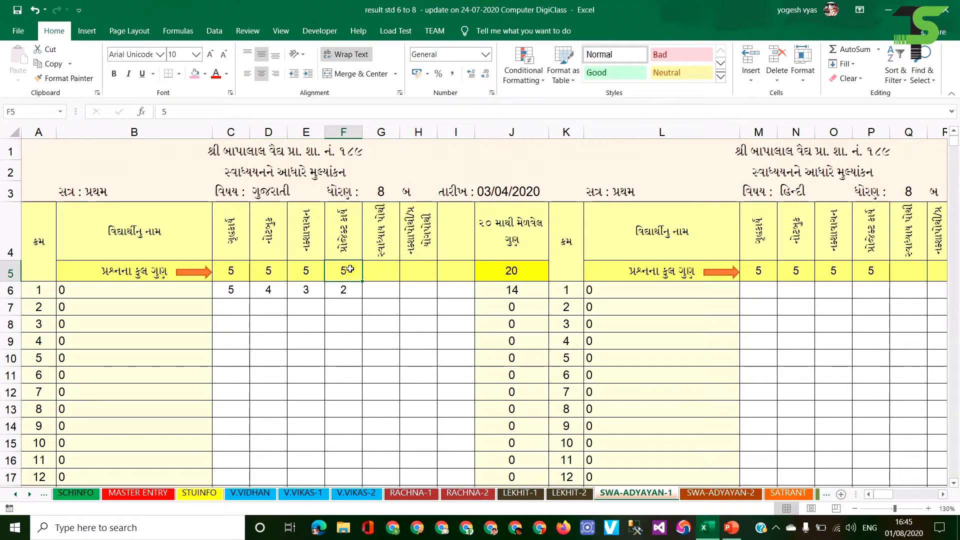
type("4")
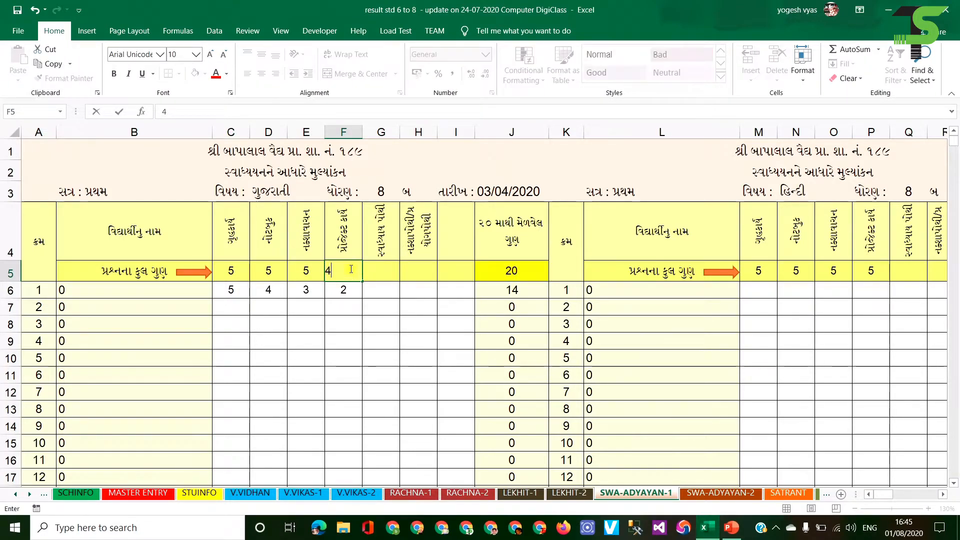
key("ctrl+Return")
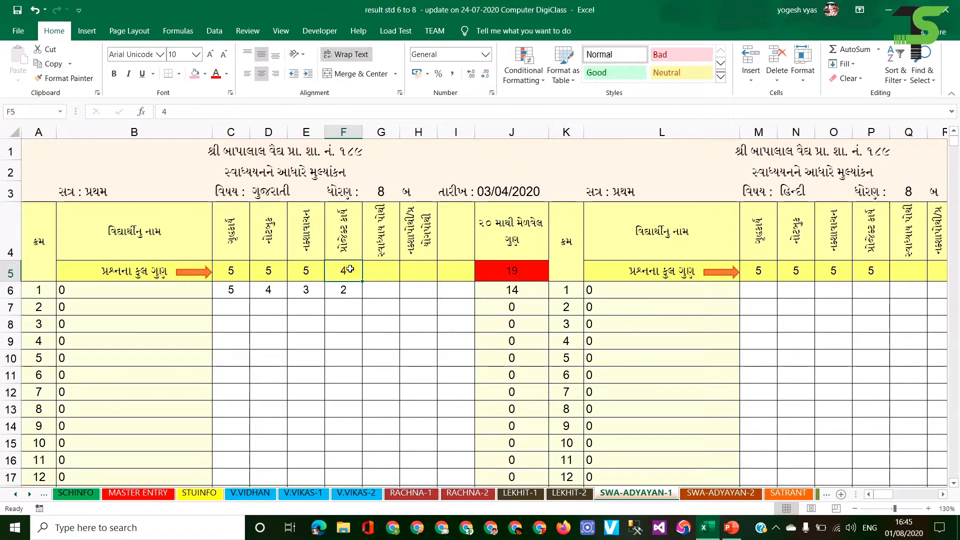
Try a project-work maximum of 21 in F5 and return the cell to 5.
type("2")
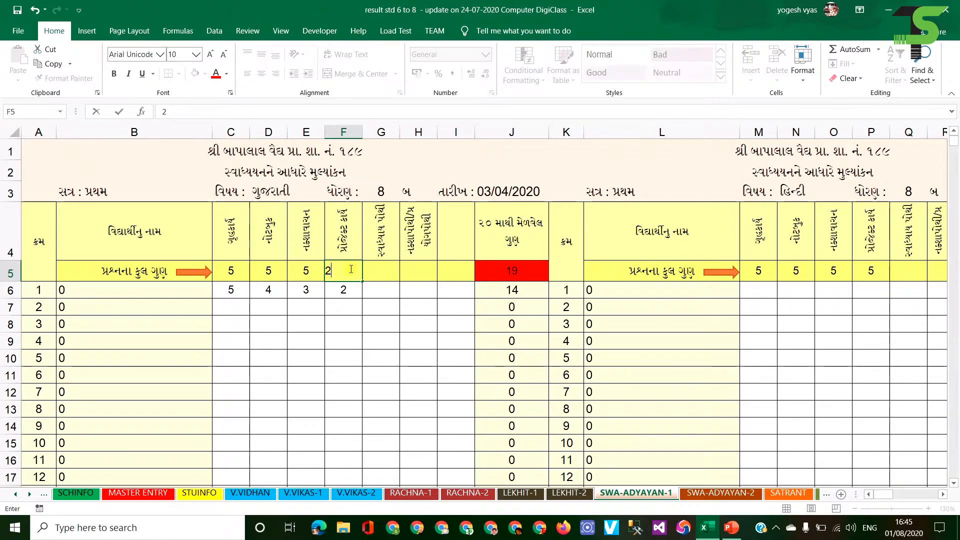
type("1")
key("Return")
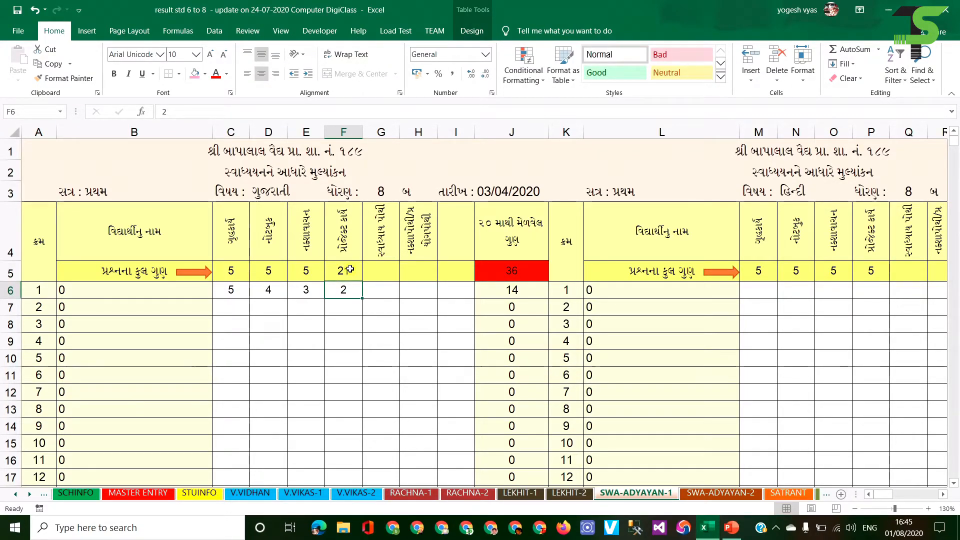
left_click(358, 274)
type("5")
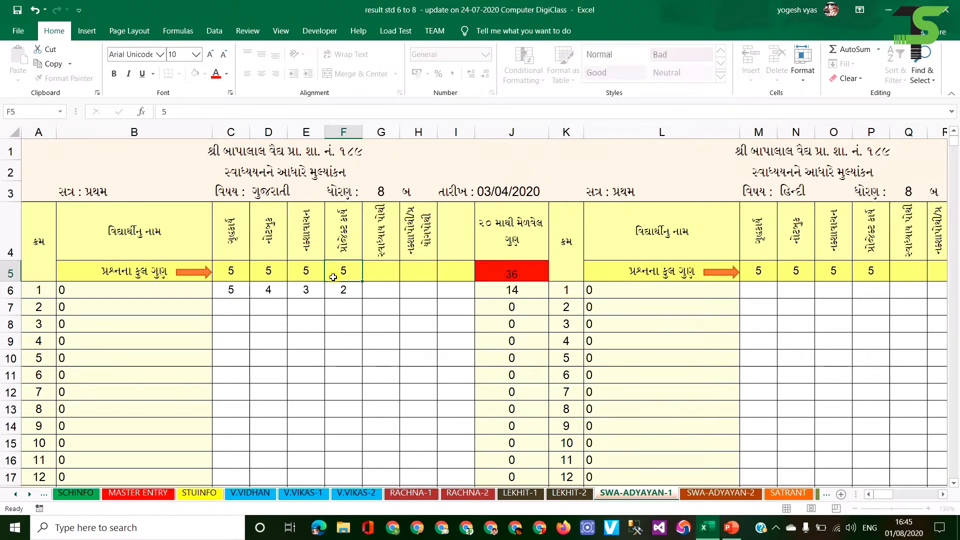
key("Return")
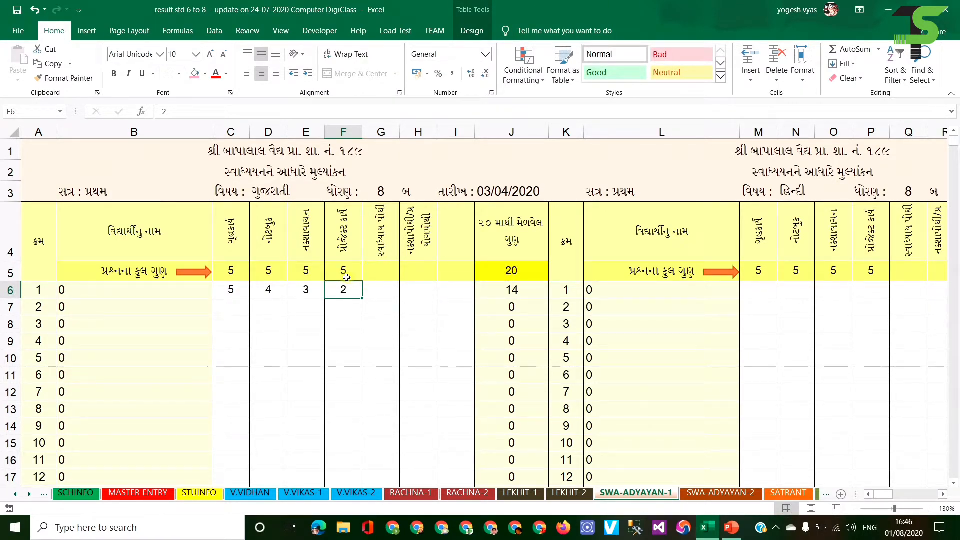
Split the maximum marks by entering 3 in F5 and 2 in G5.
left_click(346, 277)
type("3")
key("Tab")
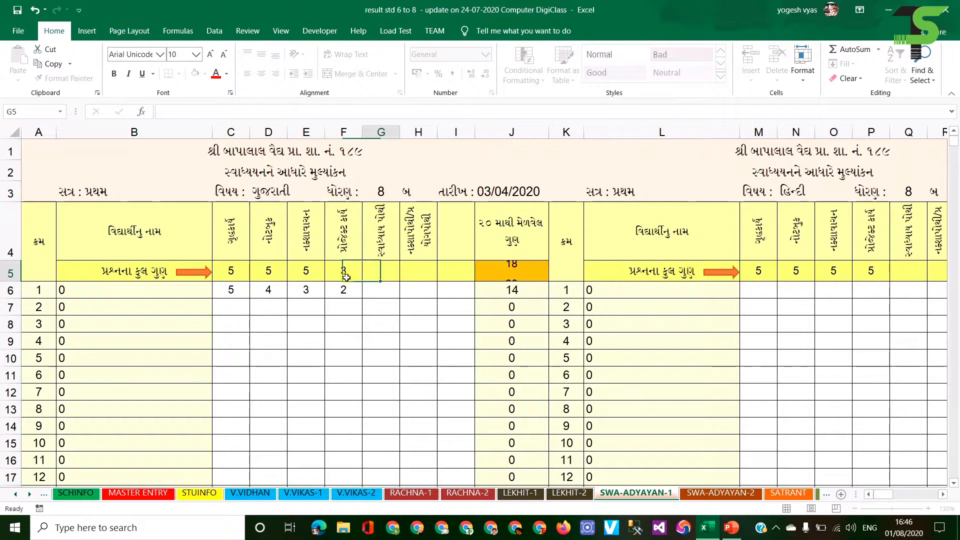
type("2")
key("Return")
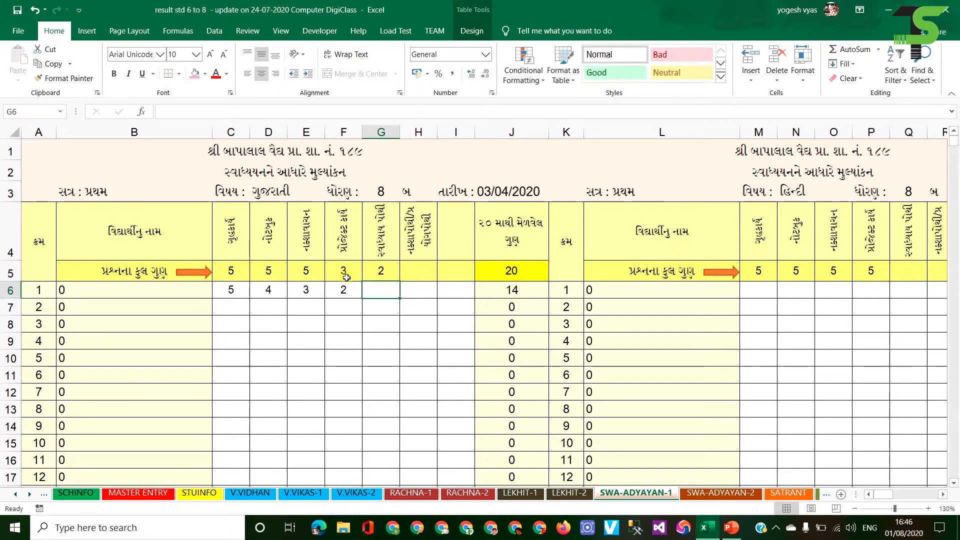
Clear the trial maximum from G5 and restore F5 to 5.
left_click(383, 277)
key("Delete")
key("Left")
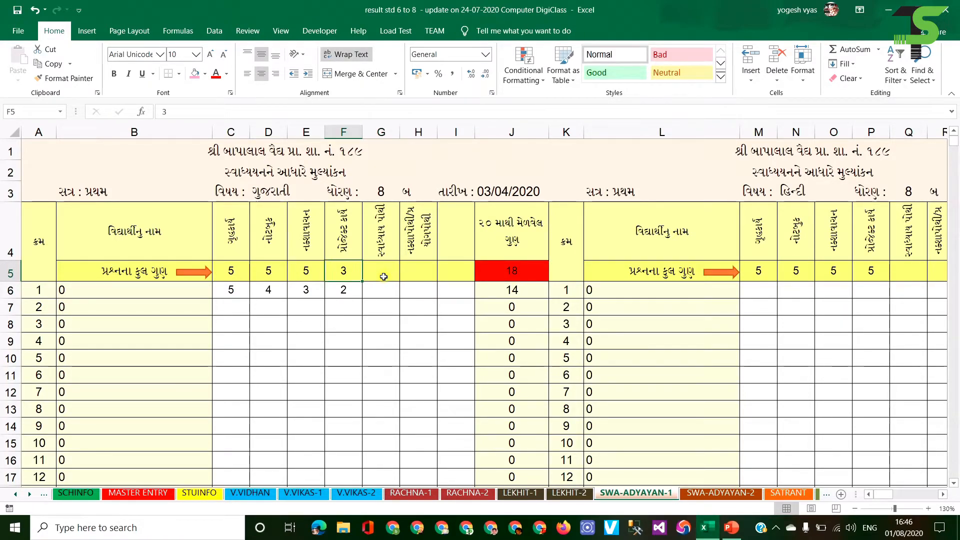
type("5")
key("Right")
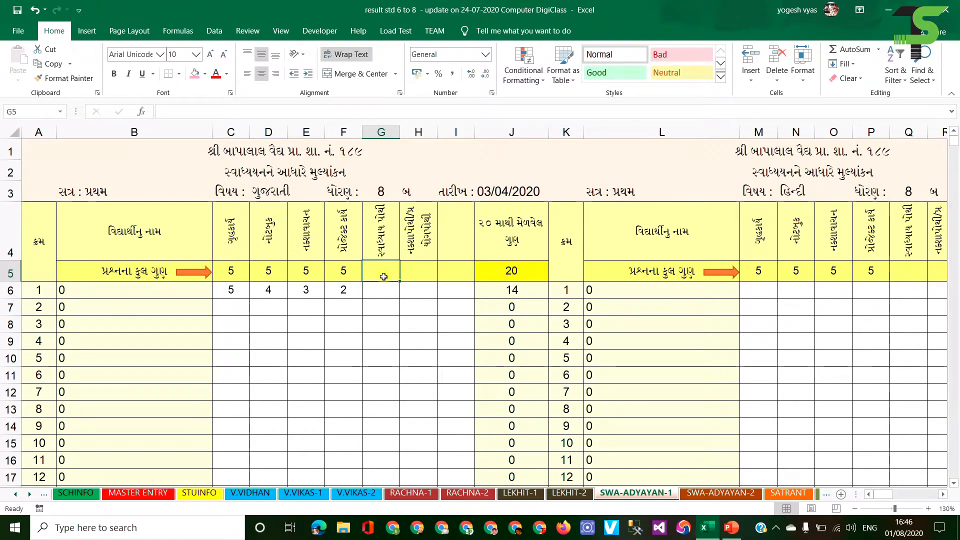
Review the first student's Gujarati marks in C6:F6 and inspect the total formula in J6.
left_click_drag(223, 288, 350, 292)
left_click(234, 290)
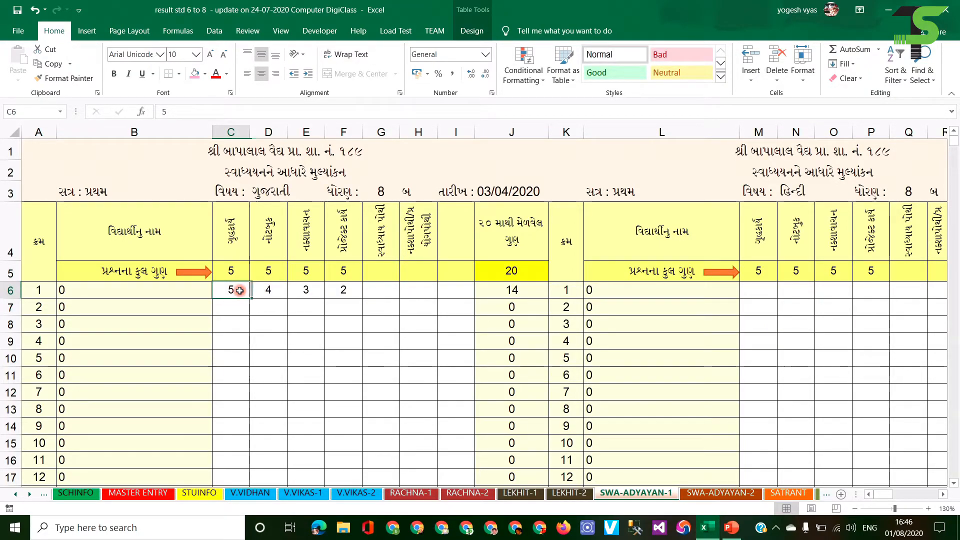
left_click(508, 290)
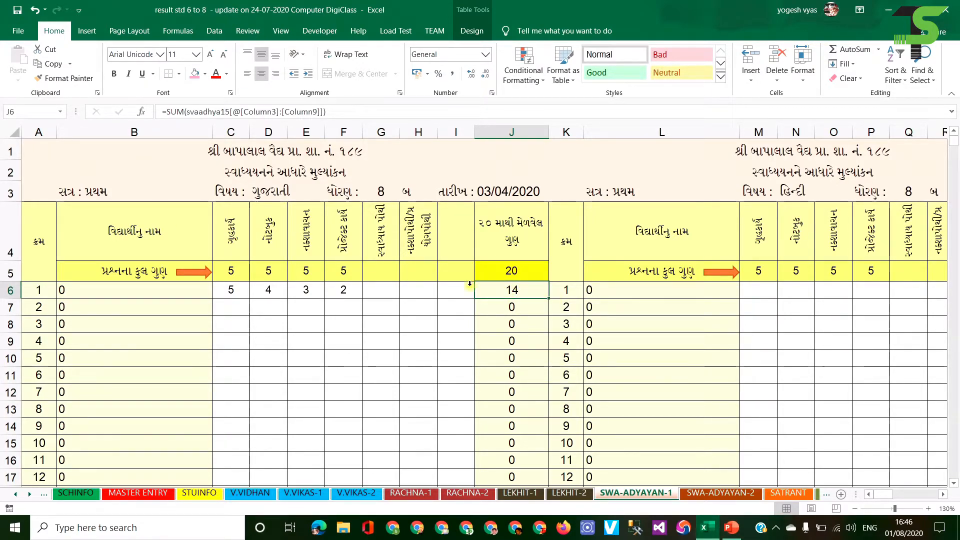
Try entering 6 in C6 as the first student's homework mark to test the limit, and discard the entry.
left_click(232, 290)
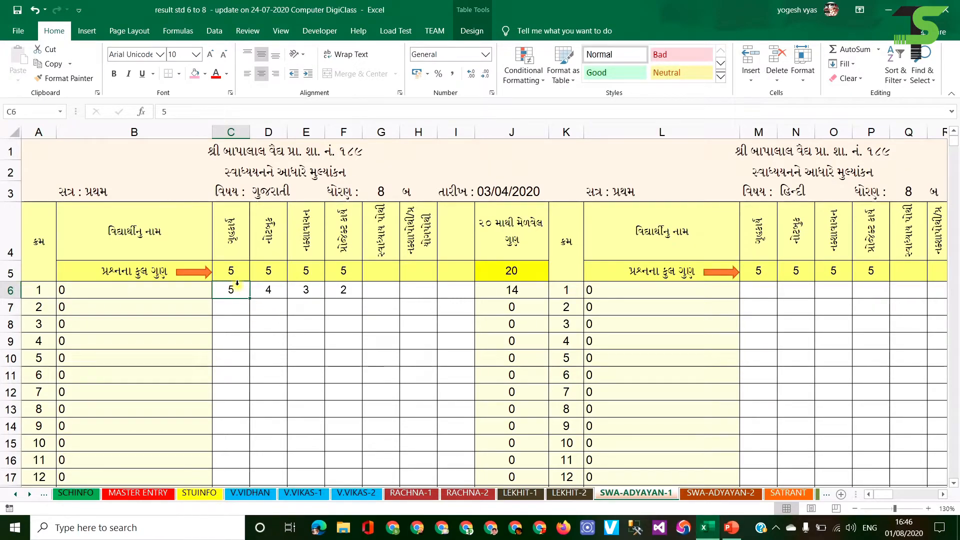
type("6")
key("Return")
key("Tab")
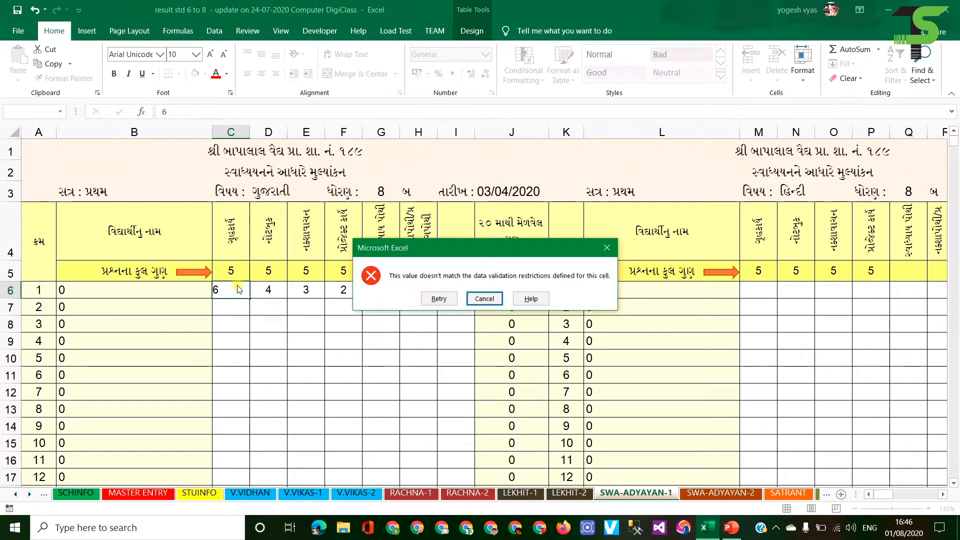
key("Return")
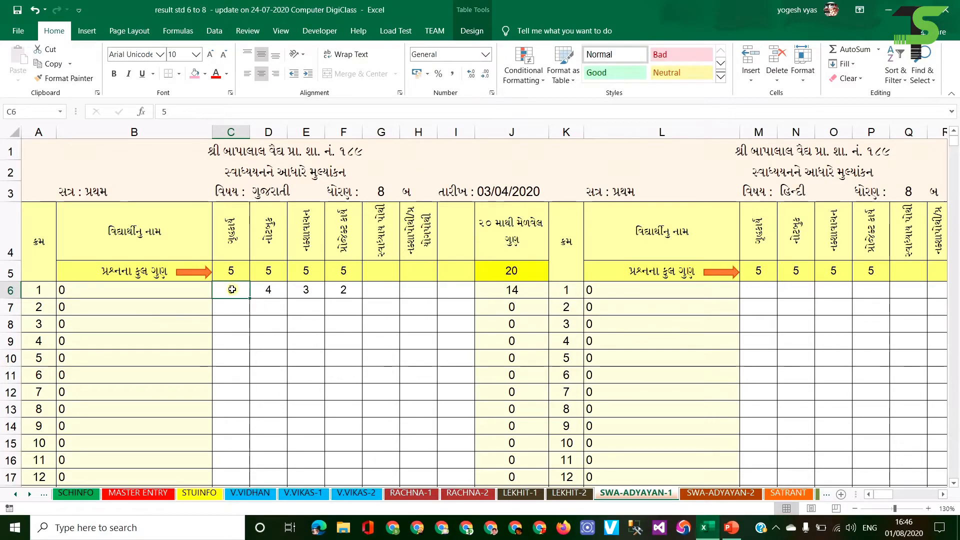
Inspect the data validation rule applied to the Gujarati marks range C6:I45 without changing it.
left_click_drag(232, 286, 454, 448)
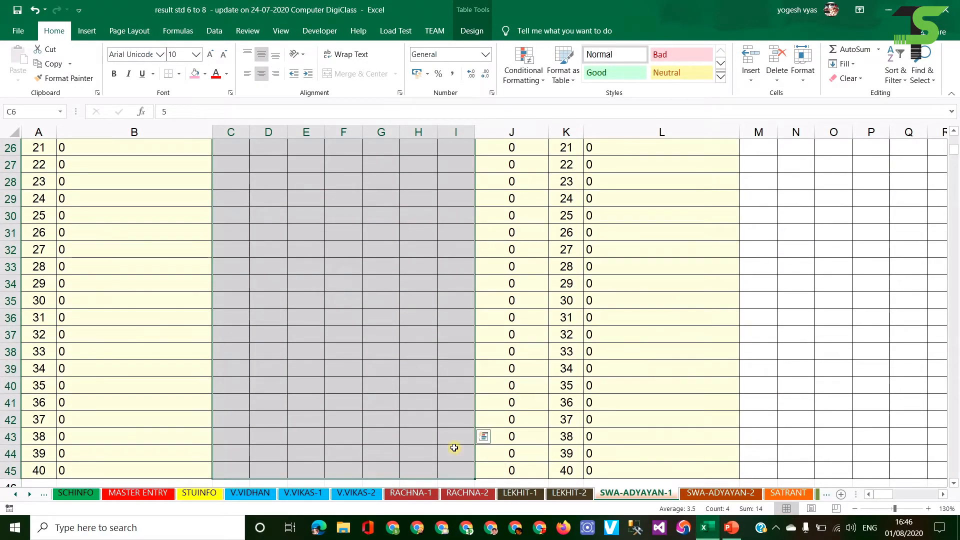
scroll(468, 402, "up", 2)
scroll(468, 403, "up", 6)
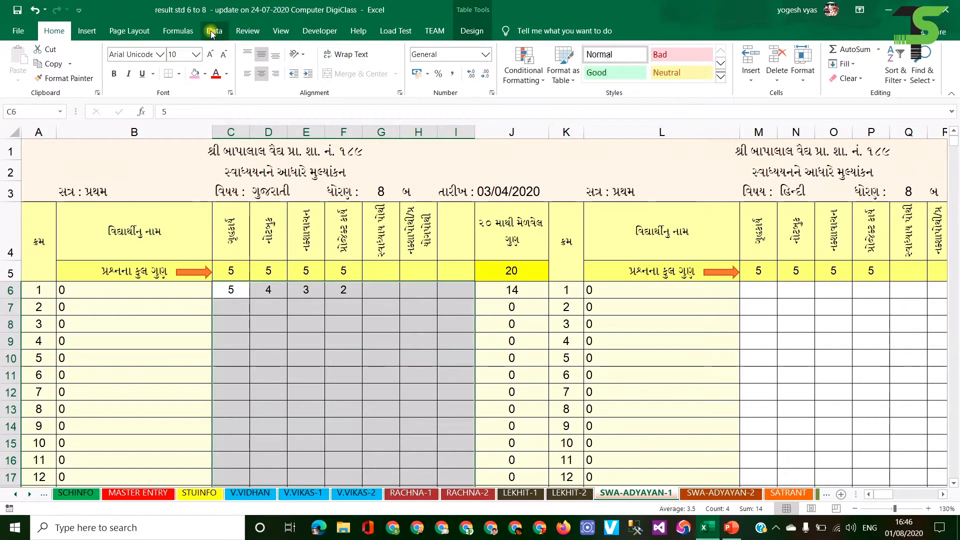
left_click(214, 30)
left_click(650, 78)
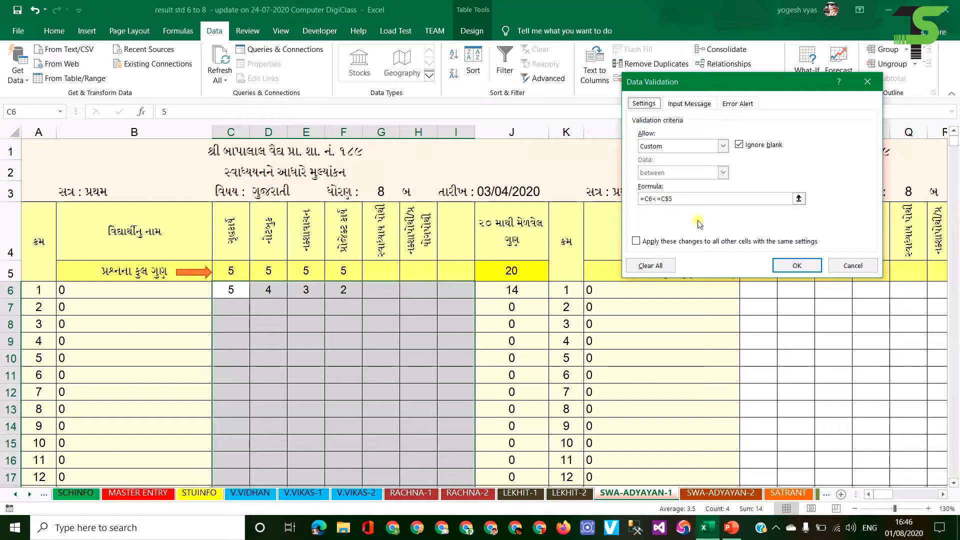
left_click(845, 265)
left_click(310, 313)
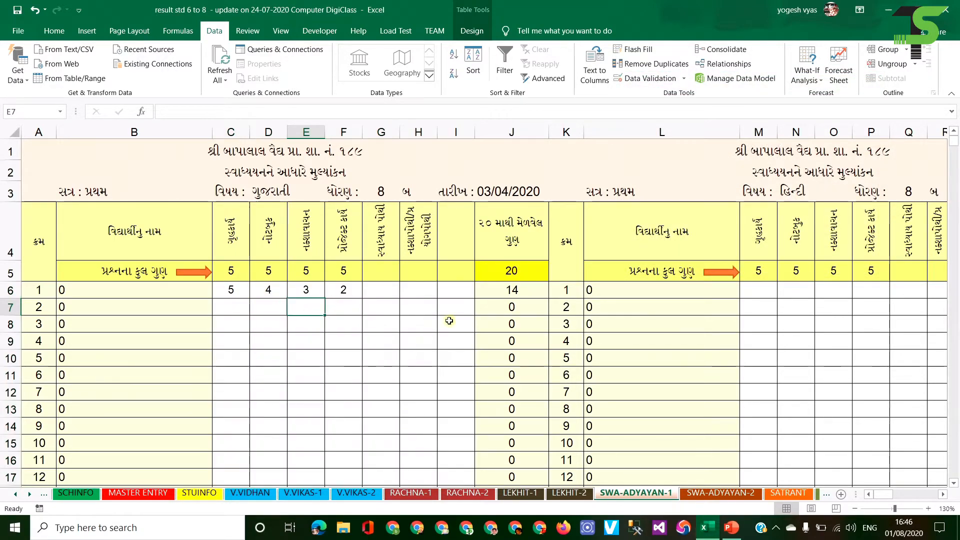
scroll(384, 302, "down", 5)
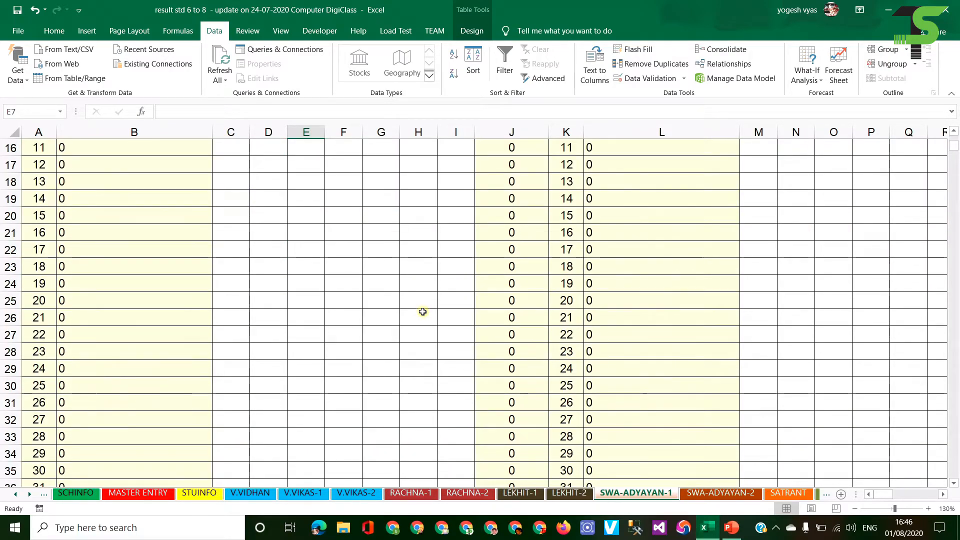
scroll(421, 310, "up", 5)
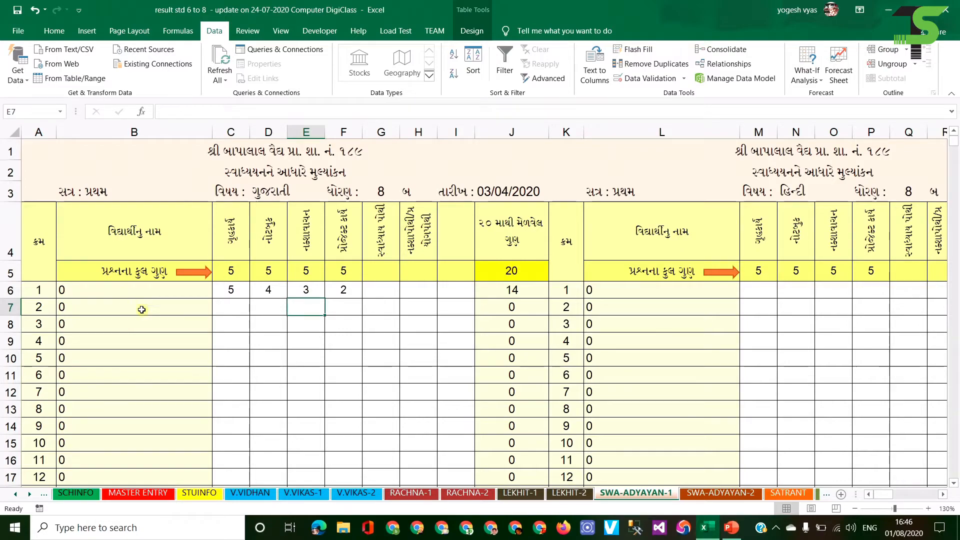
Set the Gujarati maximum mark in E5 of the SWA-ADYAYAN-2 sheet to 5 and save the workbook.
left_click(721, 495)
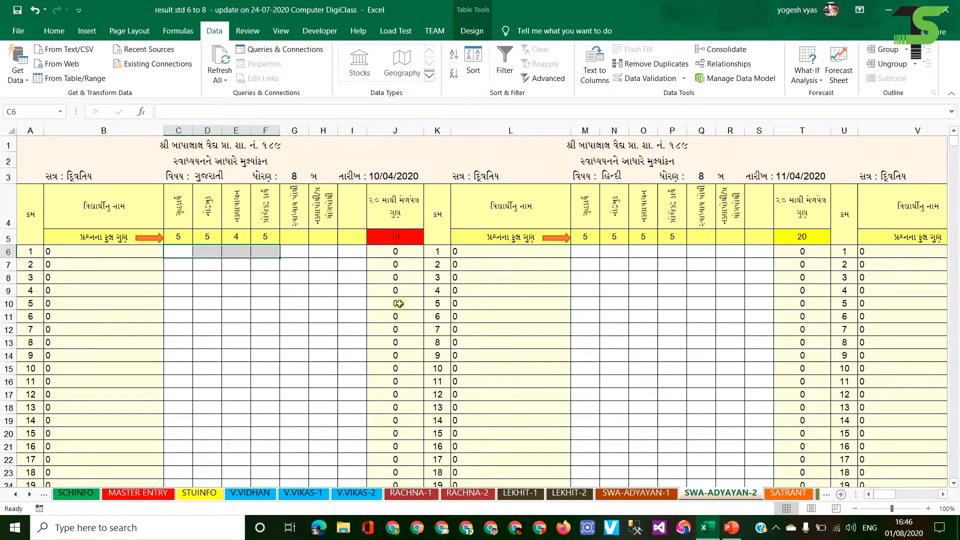
left_click(293, 294)
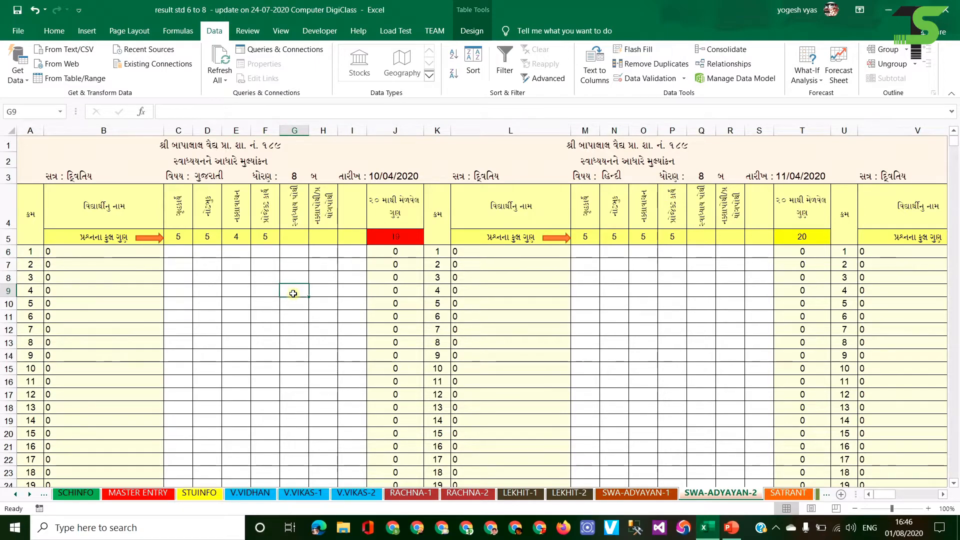
left_click(243, 236)
type("5")
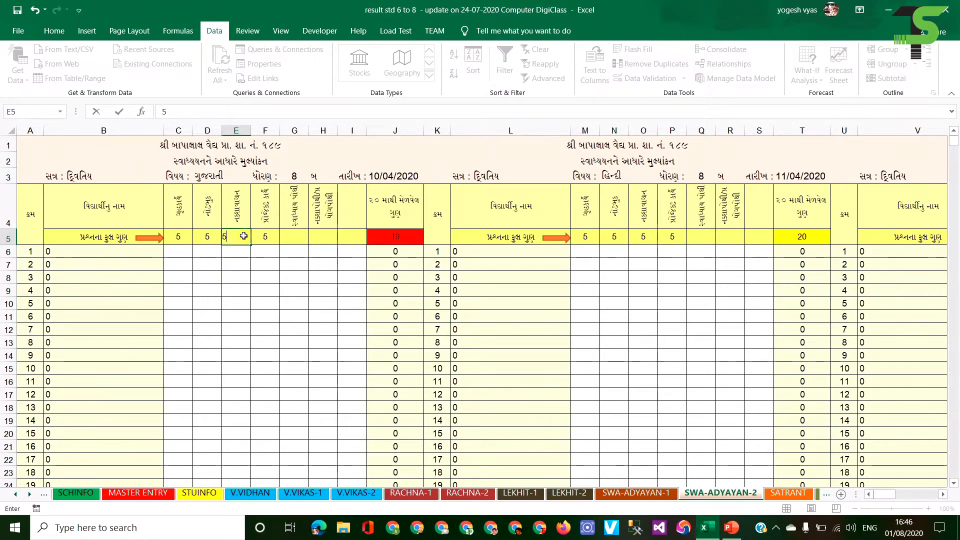
key("Return")
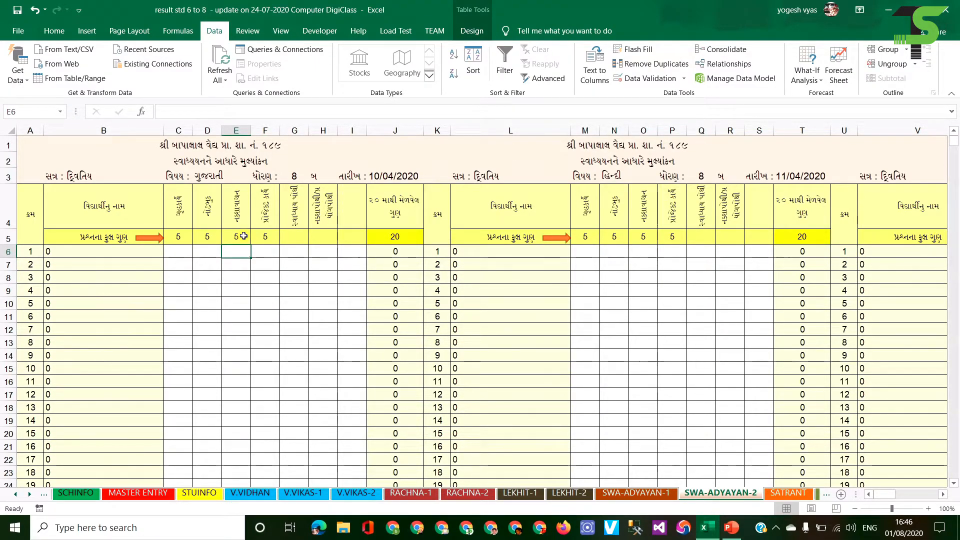
left_click(243, 236)
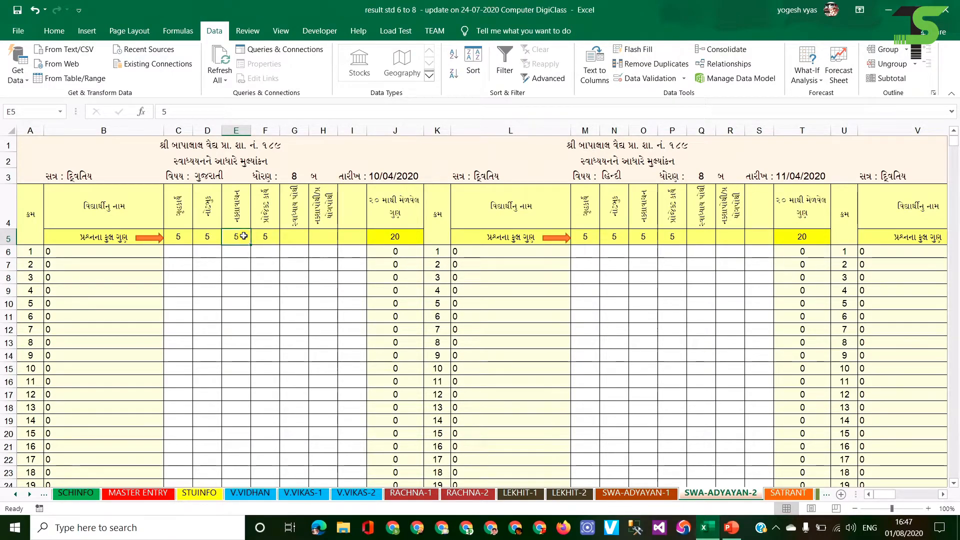
key("ctrl+s")
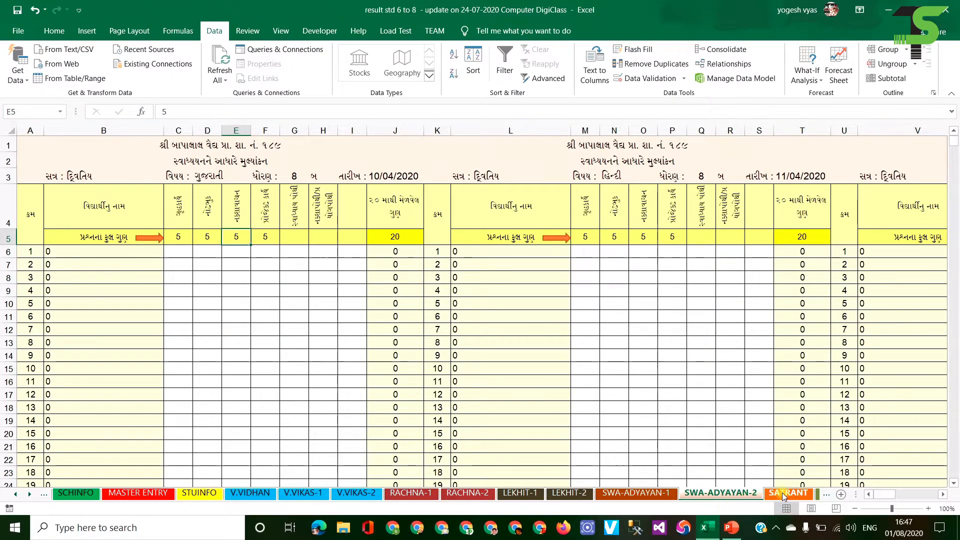
Examine the SATRANT sheet from its first columns, including the subject mark columns and all student rows.
left_click(784, 493)
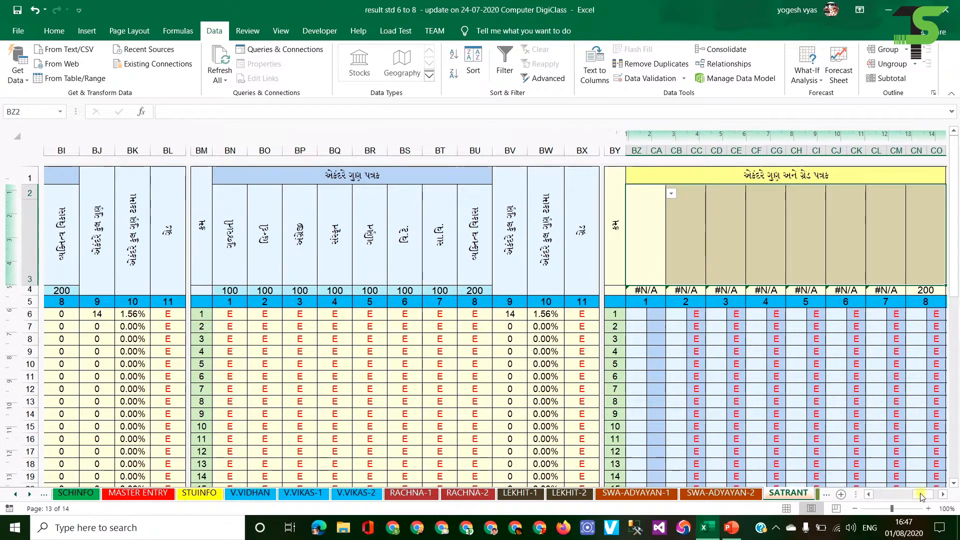
left_click_drag(922, 494, 866, 494)
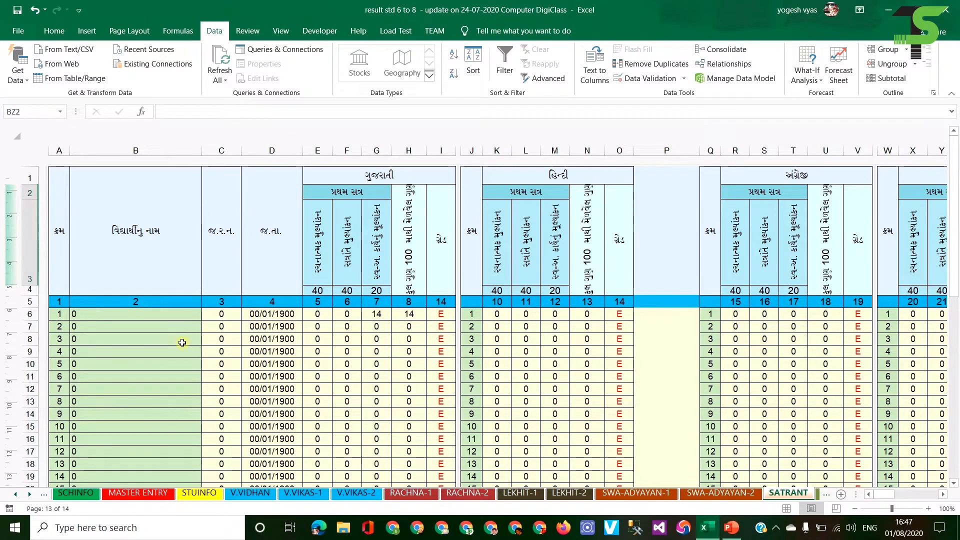
scroll(230, 340, "down", 3)
scroll(235, 343, "up", 3)
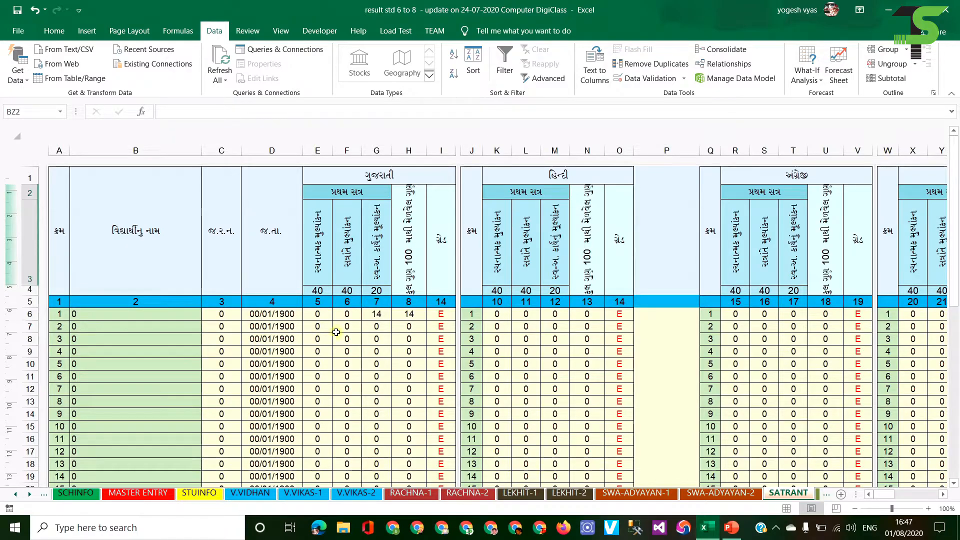
scroll(312, 322, "down", 2)
scroll(312, 322, "down", 10)
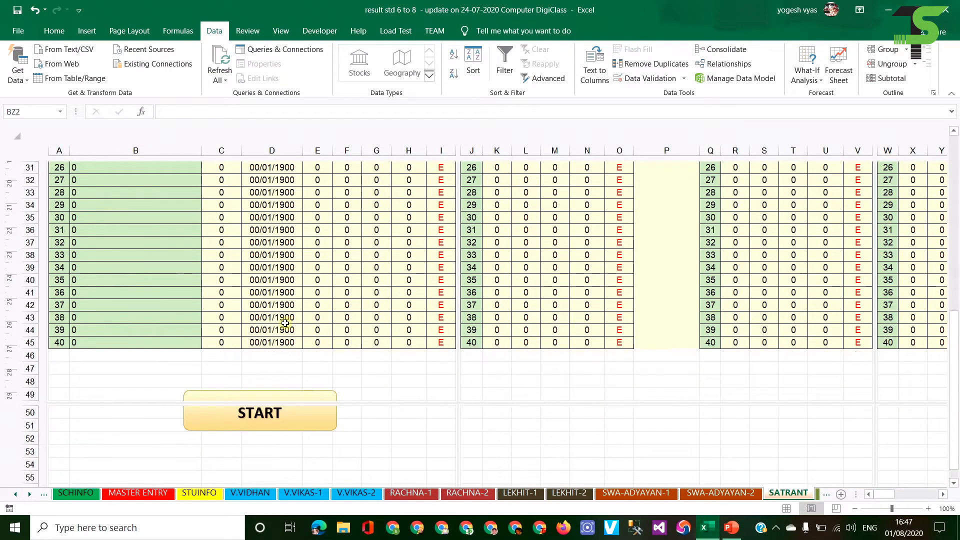
scroll(188, 250, "up", 5)
scroll(185, 235, "up", 6)
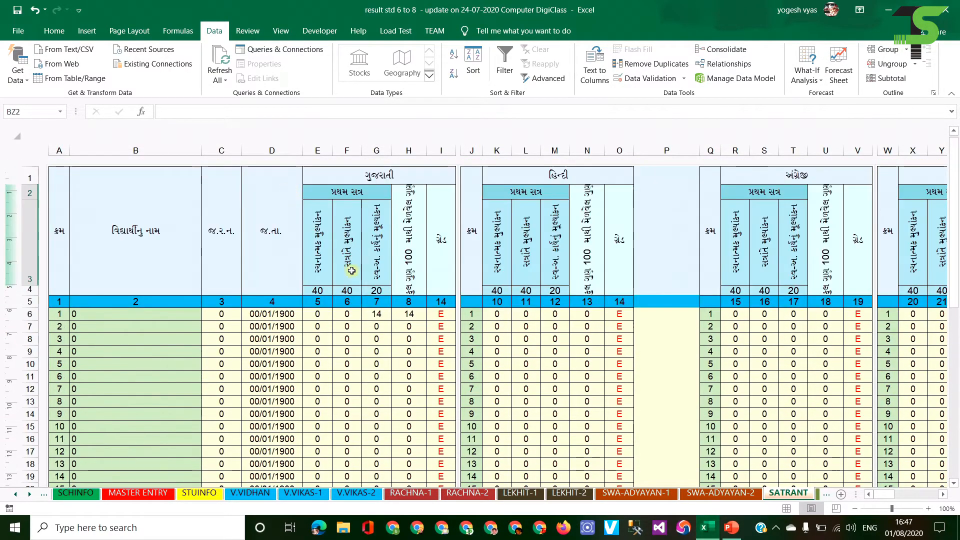
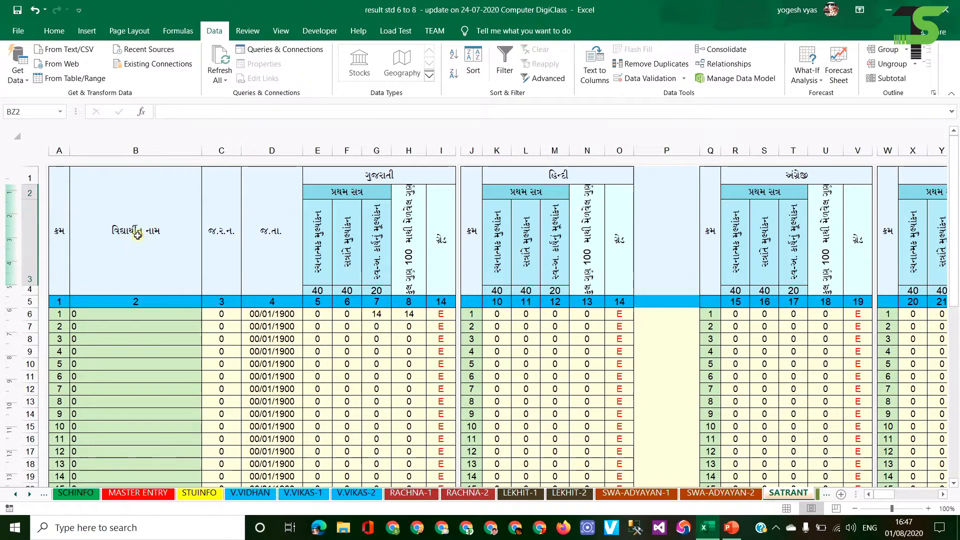
Highlight the SATRANT main result table from A1 through column AZ to check its extent, and clear the selection.
left_click_drag(64, 222, 557, 384)
scroll(530, 355, "up", 5)
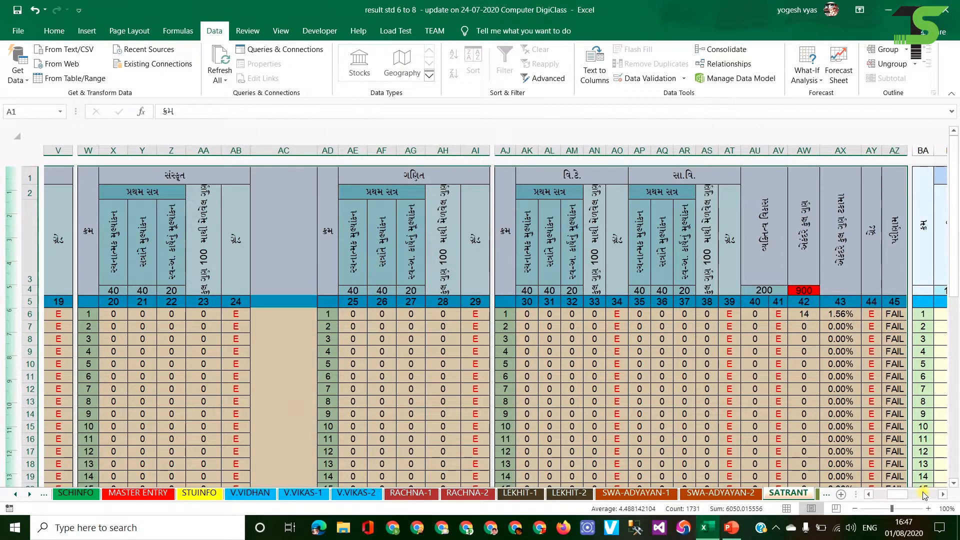
left_click_drag(899, 494, 872, 500)
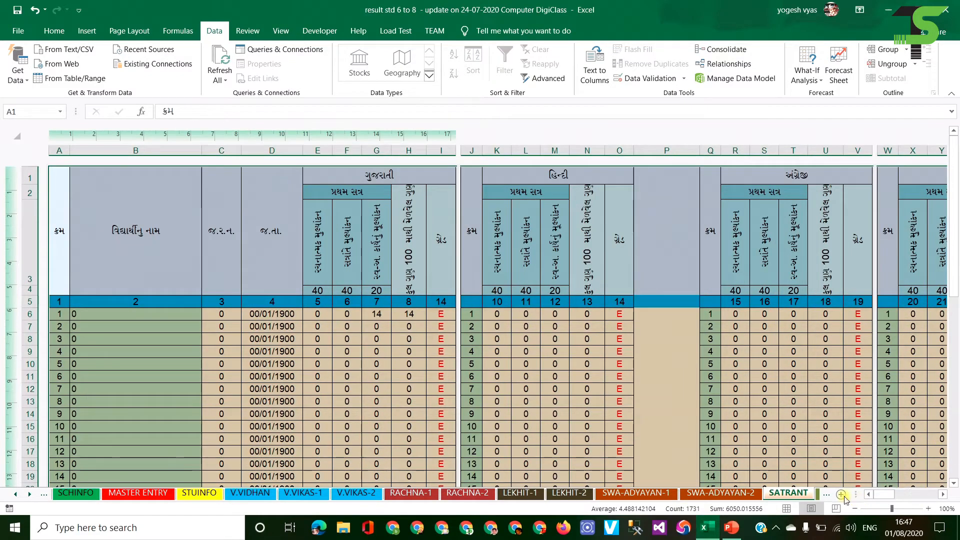
left_click(666, 340)
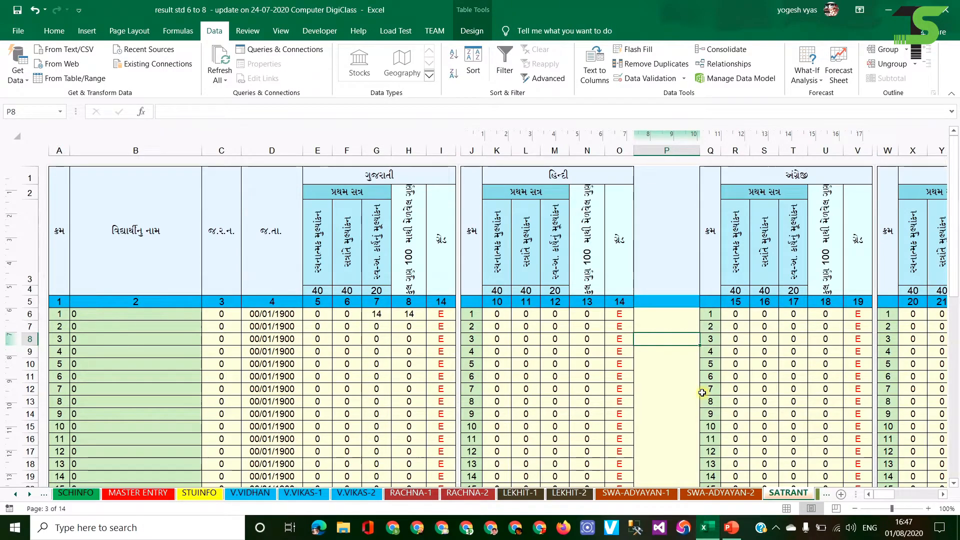
Preview the SATRANT sheet's printout, check the order of its first pages and return to page 1.
key("ctrl+p")
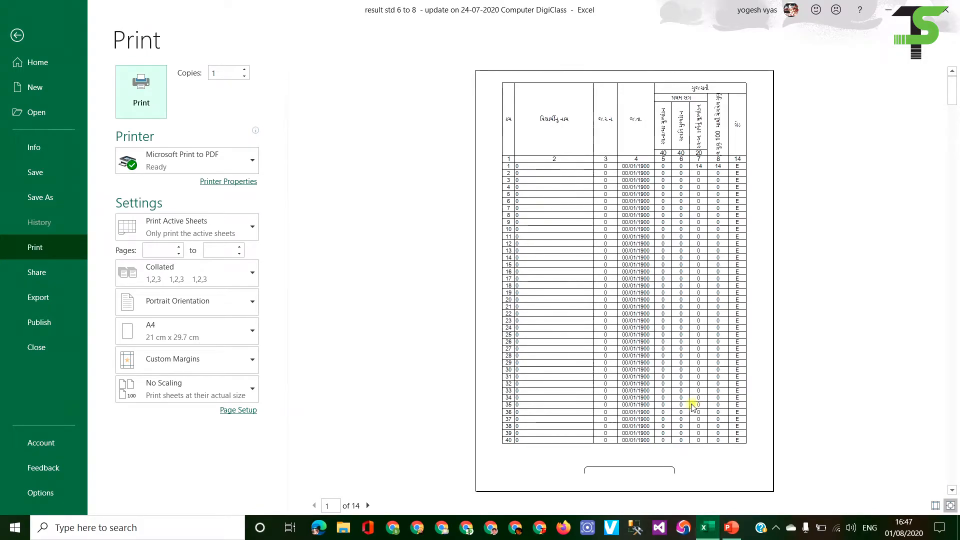
left_click(368, 506)
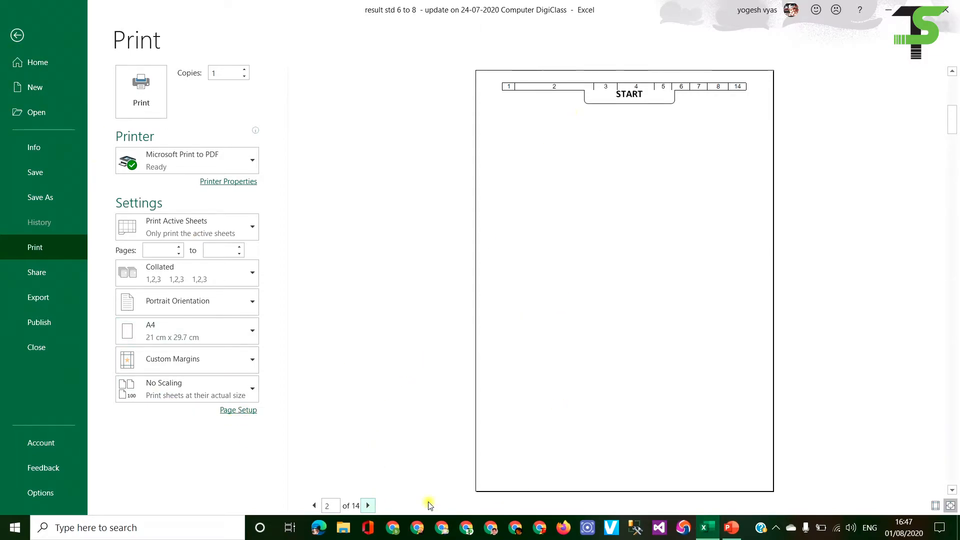
left_click(367, 505)
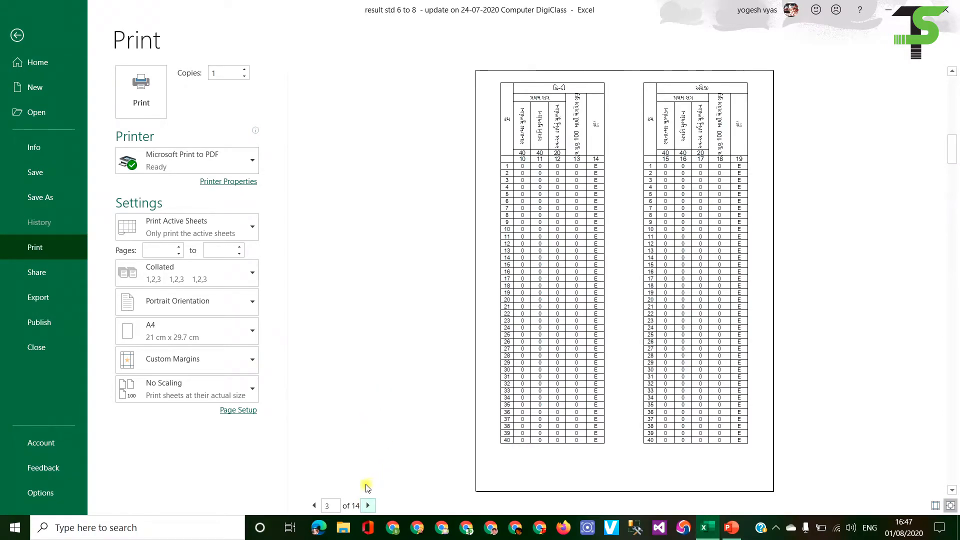
left_click(367, 508)
left_click(312, 505)
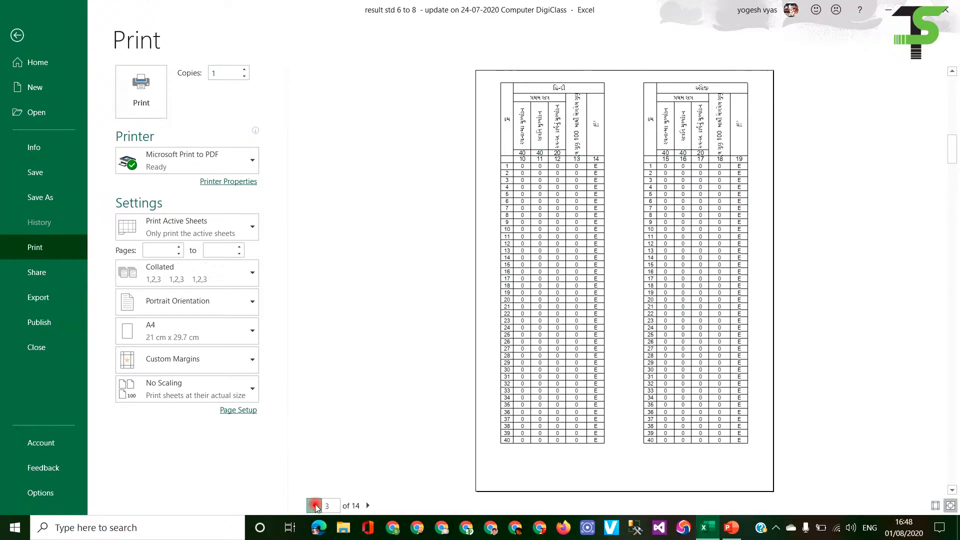
left_click(315, 506)
left_click(315, 506)
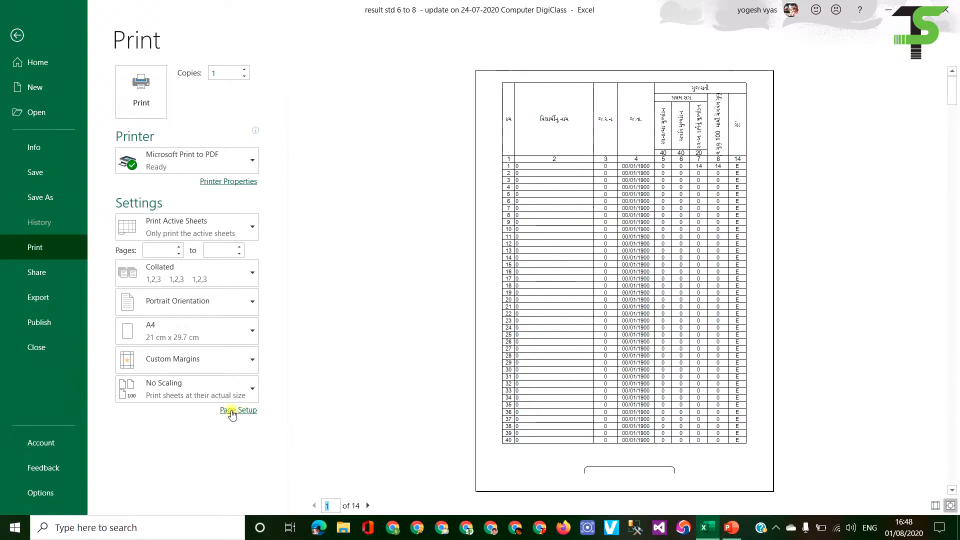
Set the SATRANT sheet's print page order to Over, then down and preview page 2.
left_click(247, 413)
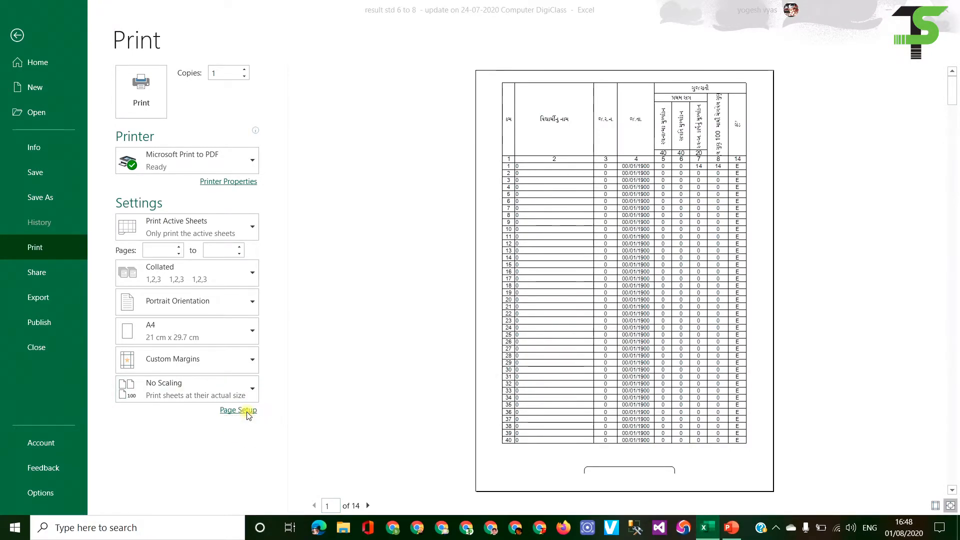
left_click_drag(678, 39, 390, 67)
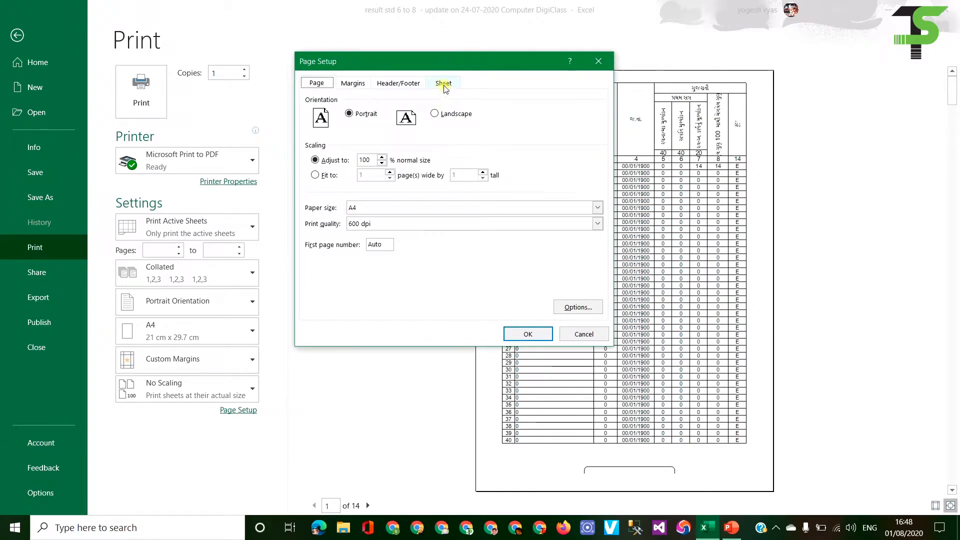
left_click(444, 84)
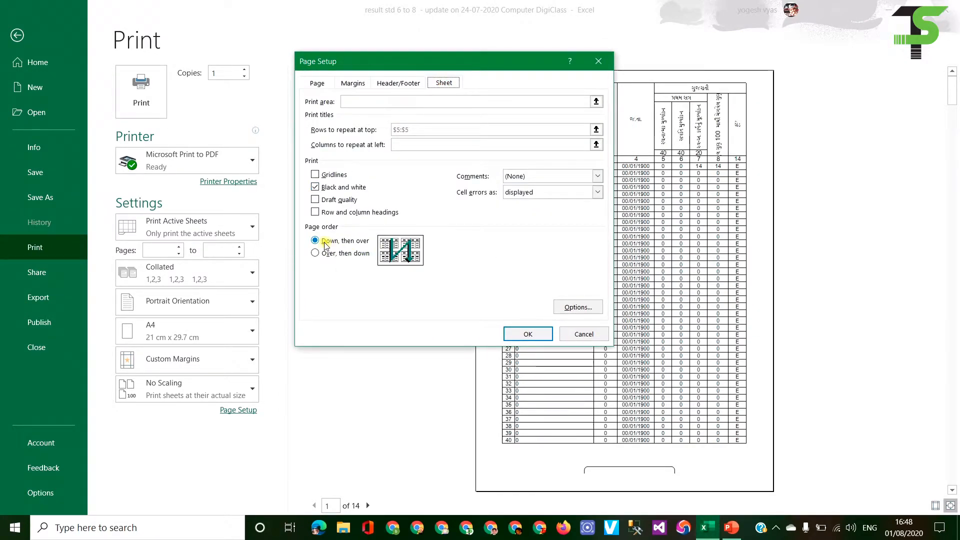
left_click(316, 254)
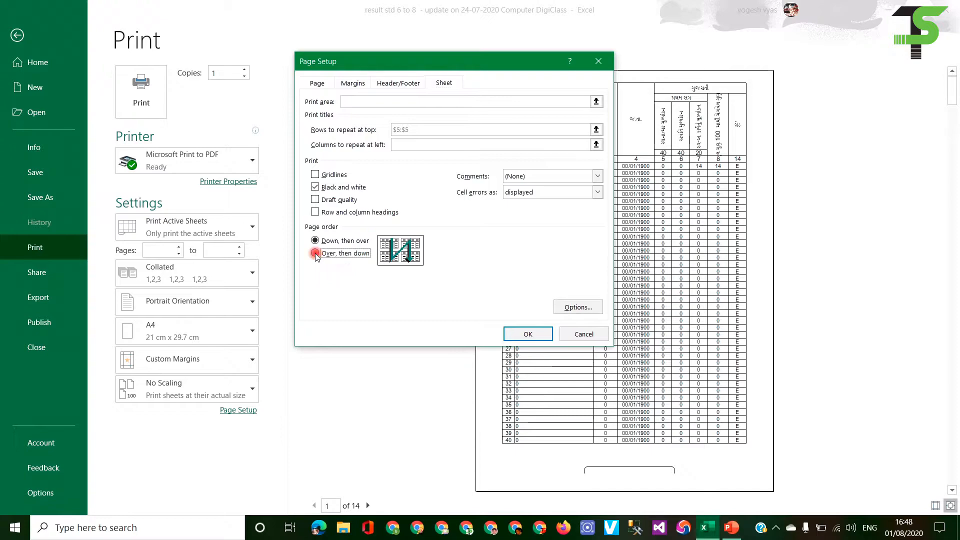
left_click(527, 334)
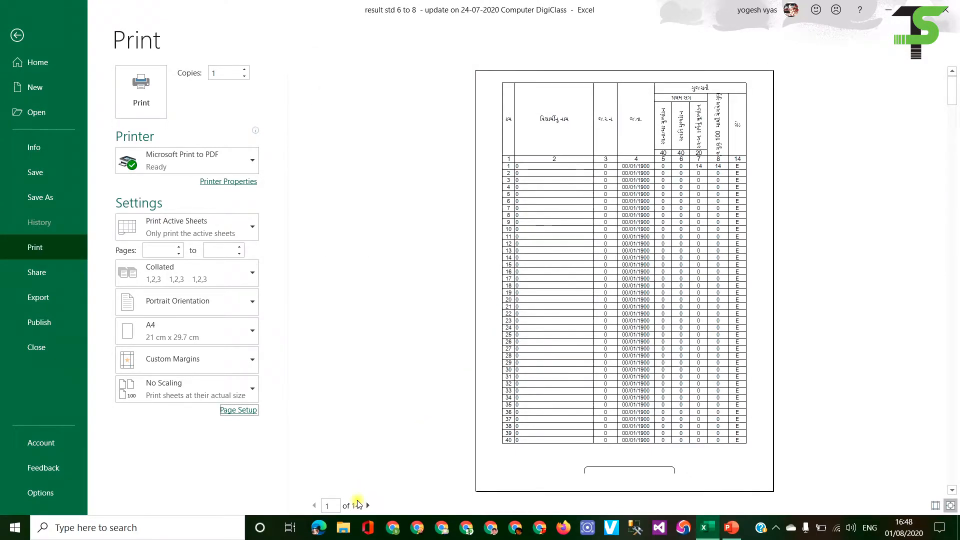
left_click(368, 506)
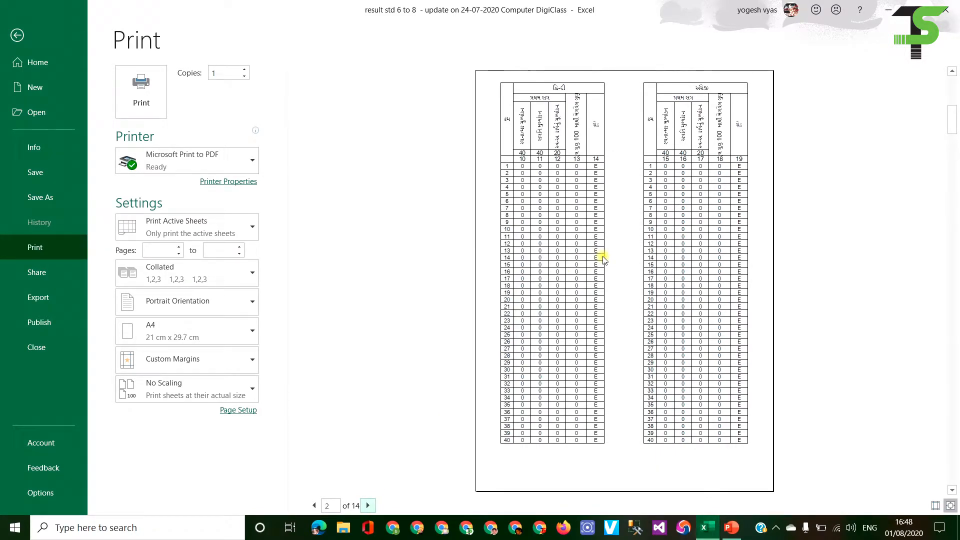
Examine the SATRANT print preview from page 1 through page 8 to check the page order.
left_click(368, 506)
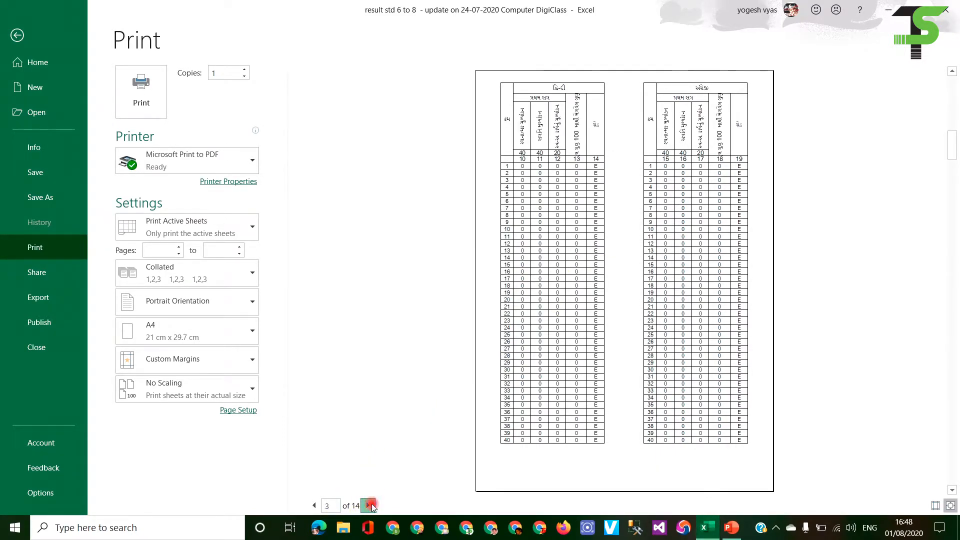
left_click(314, 505)
left_click(314, 505)
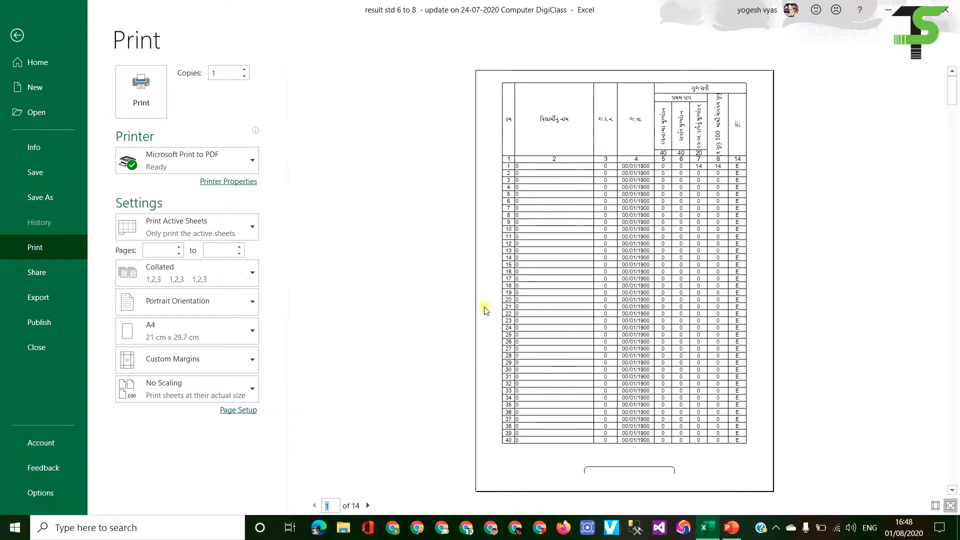
left_click(369, 506)
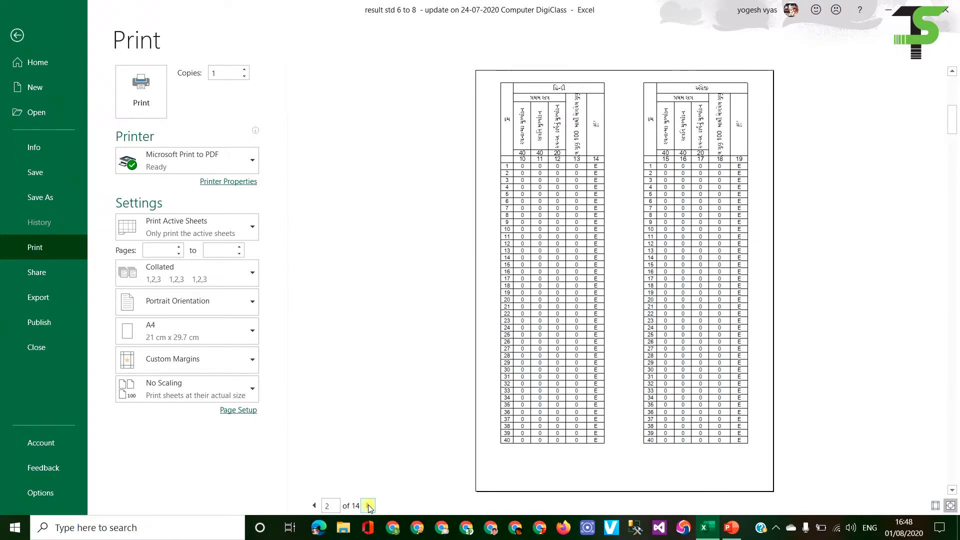
left_click(369, 506)
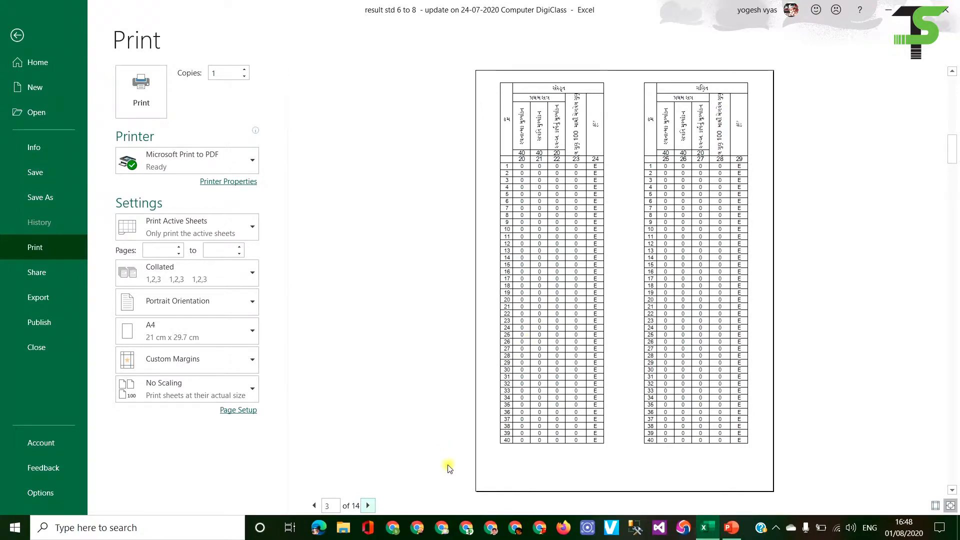
left_click(370, 506)
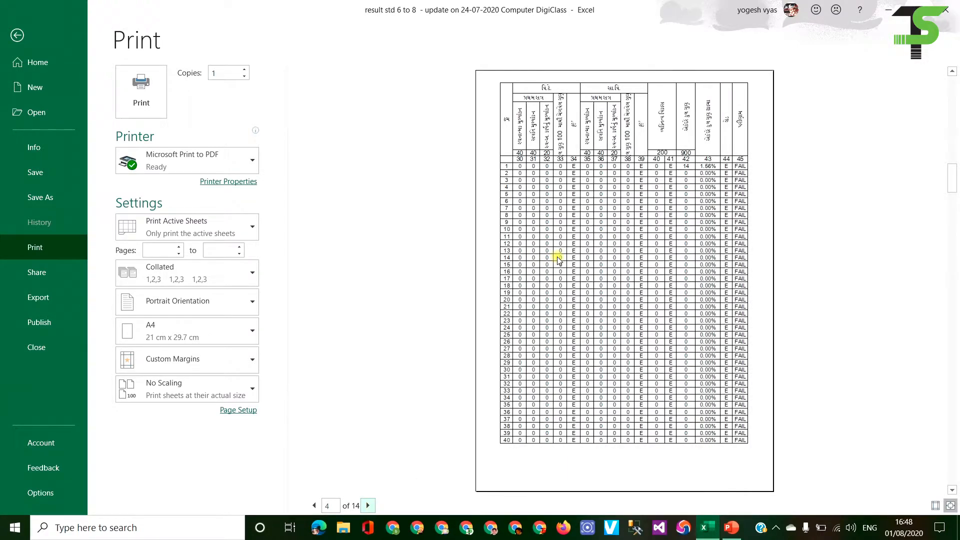
left_click(368, 505)
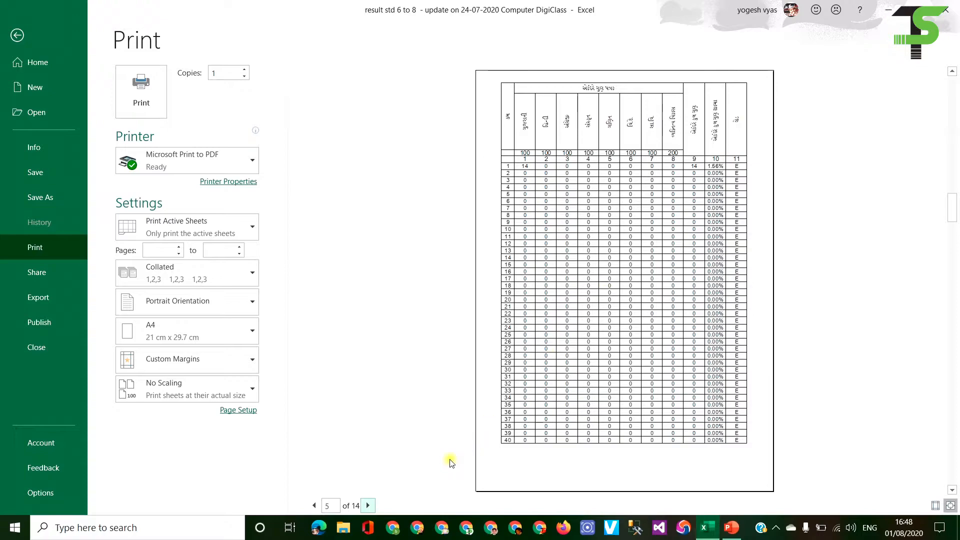
left_click(368, 505)
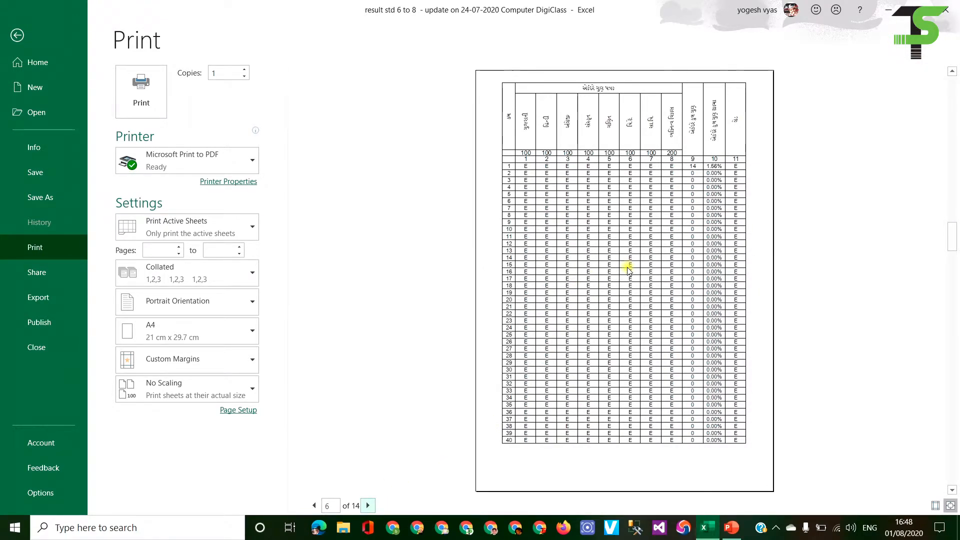
left_click(369, 505)
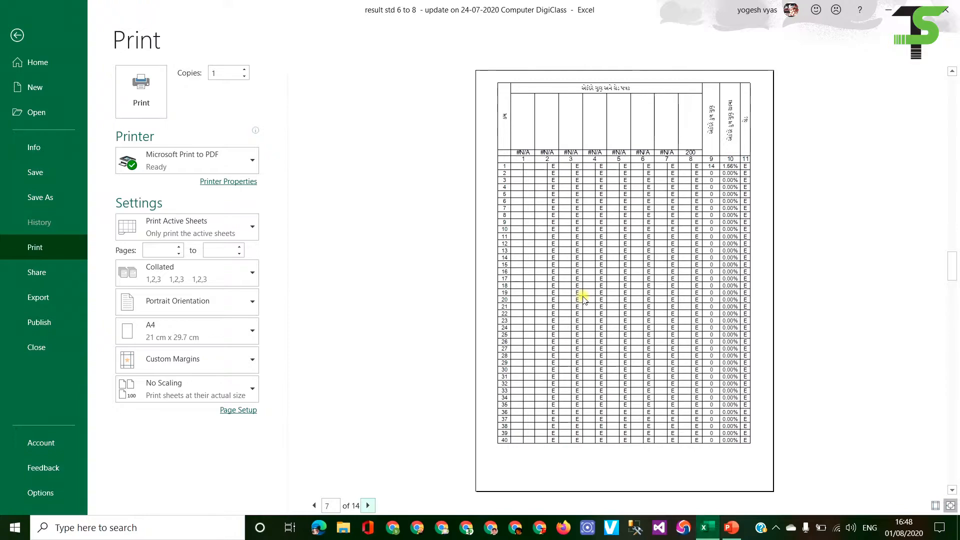
left_click(369, 506)
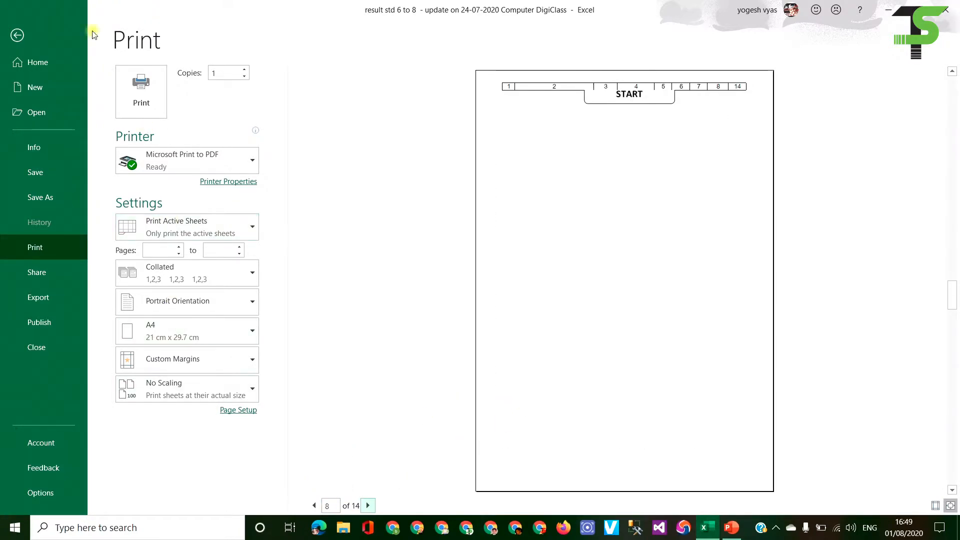
Leave the print preview, check the SATRANT sheet's student rows and save the workbook.
left_click(17, 35)
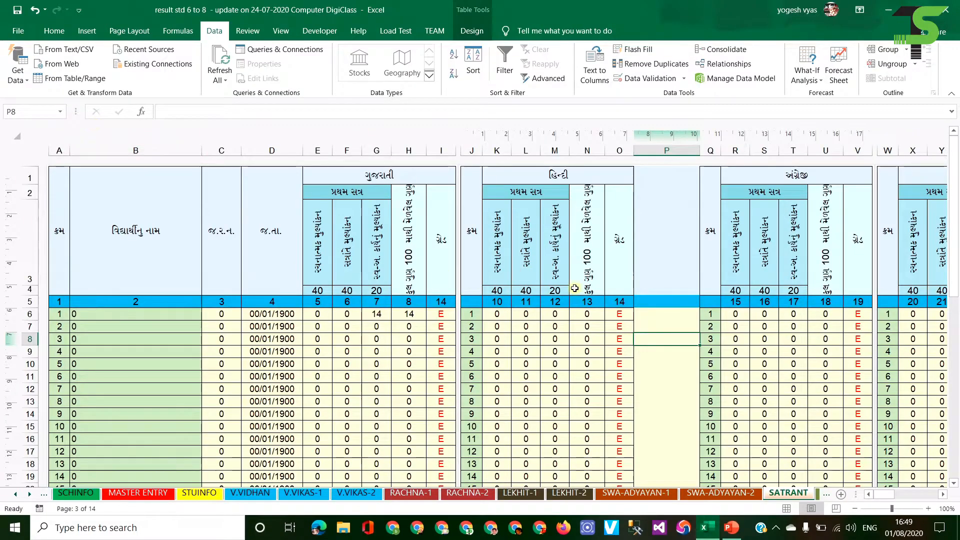
left_click(278, 342)
scroll(275, 349, "down", 7)
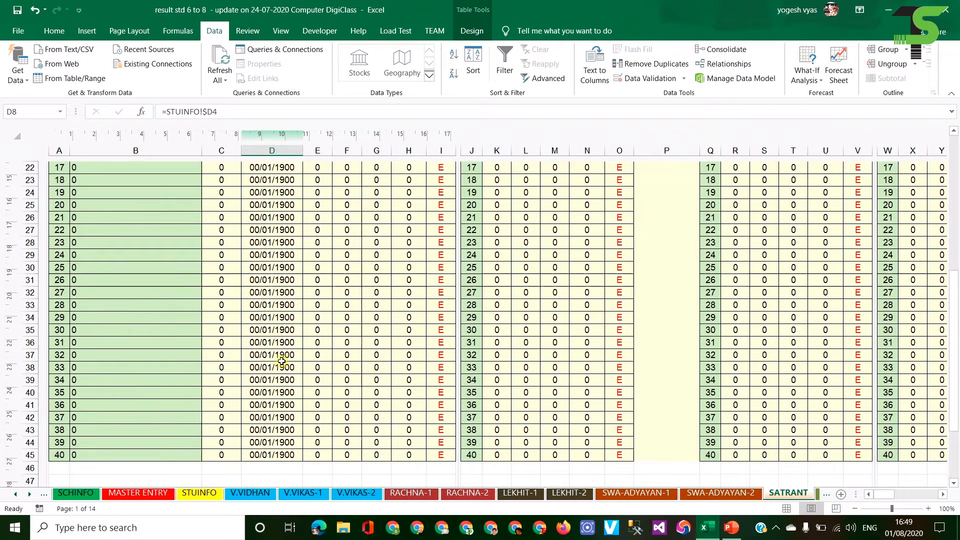
scroll(274, 353, "up", 7)
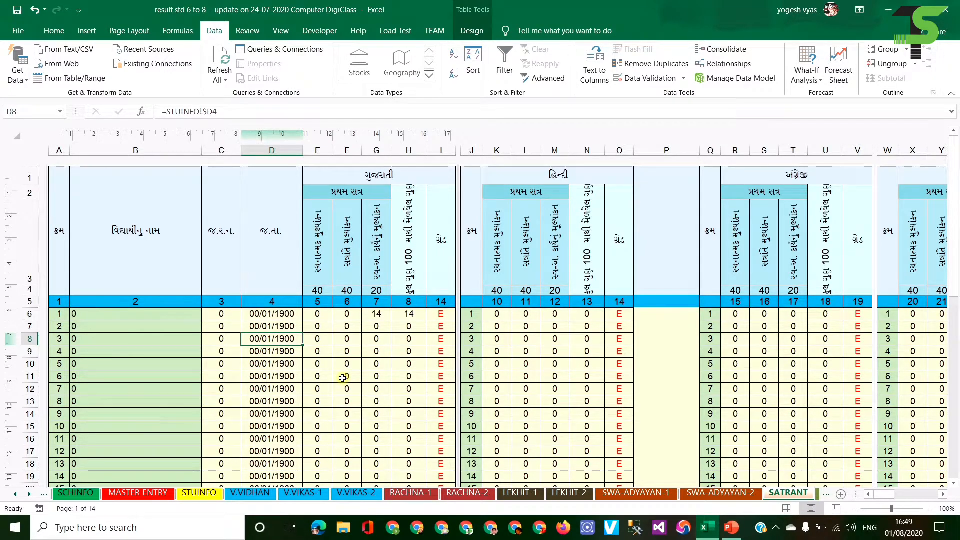
key("ctrl+s")
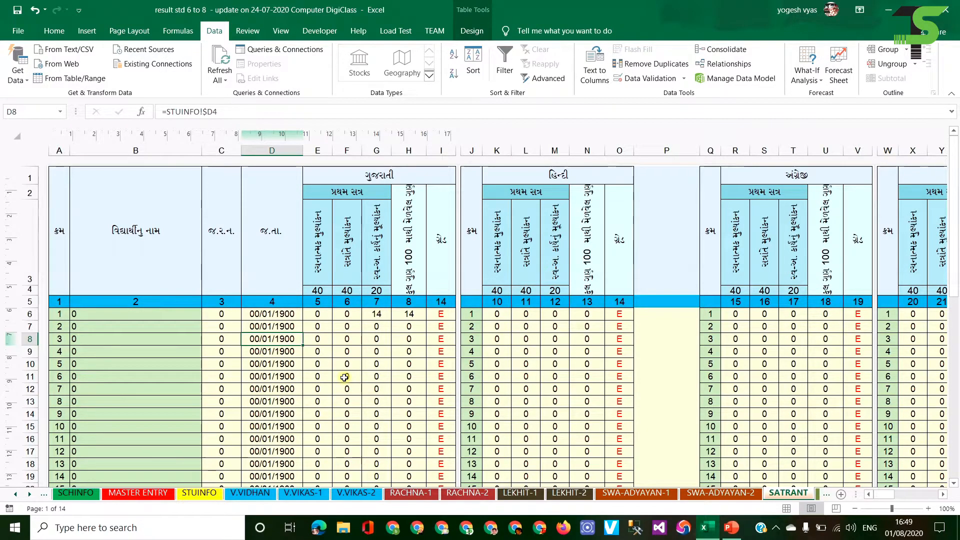
Examine the SATRANT header block in rows 1 to 4, including the three first-semester assessment headings under Gujarati.
left_click_drag(60, 215, 929, 242)
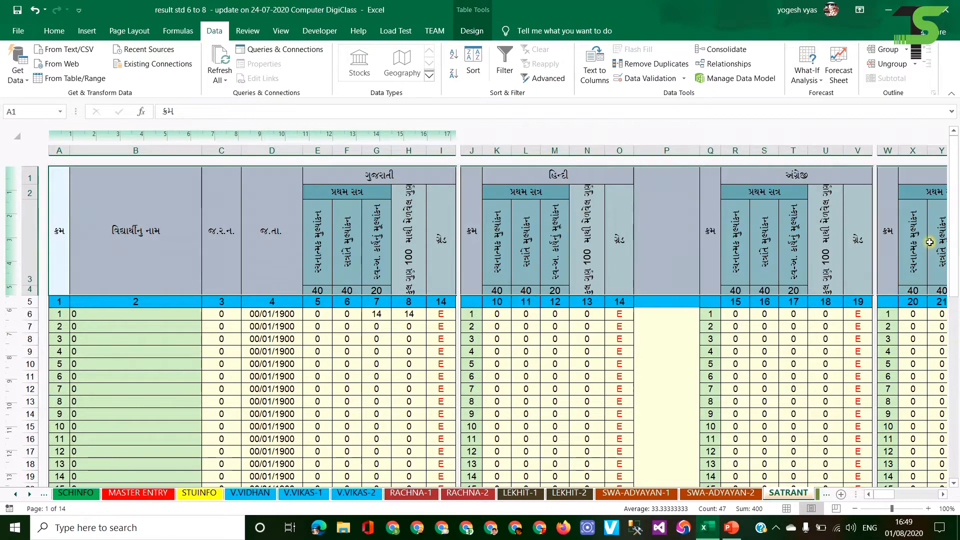
left_click(323, 257)
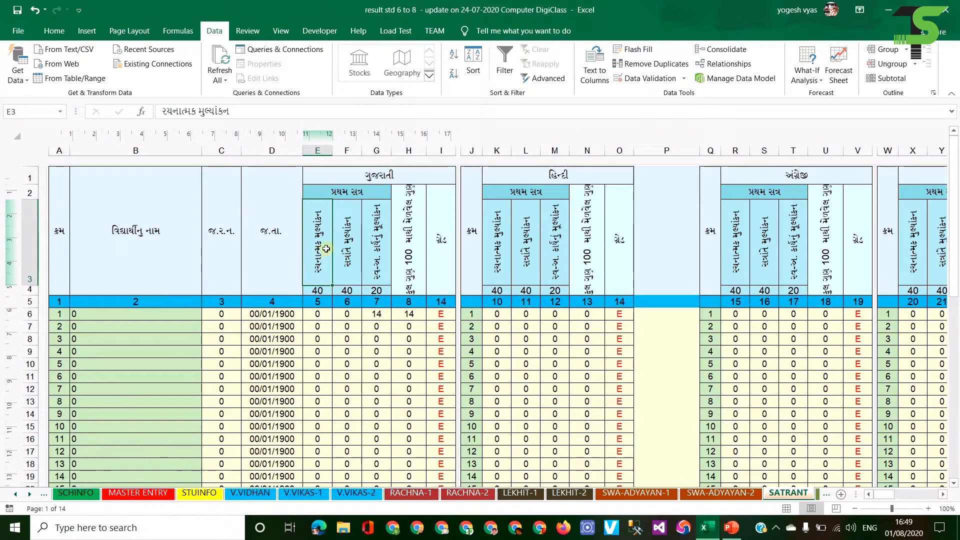
left_click(340, 246)
left_click(374, 244)
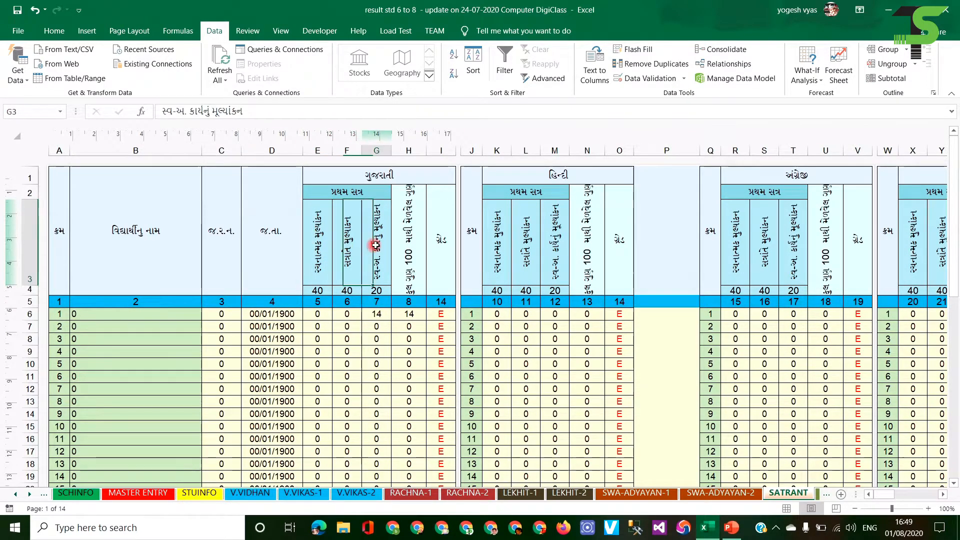
Inspect the Gujarati subject heading in E1 and its list of choices, plus the Hindi heading and the K6 mark formula.
left_click(379, 173)
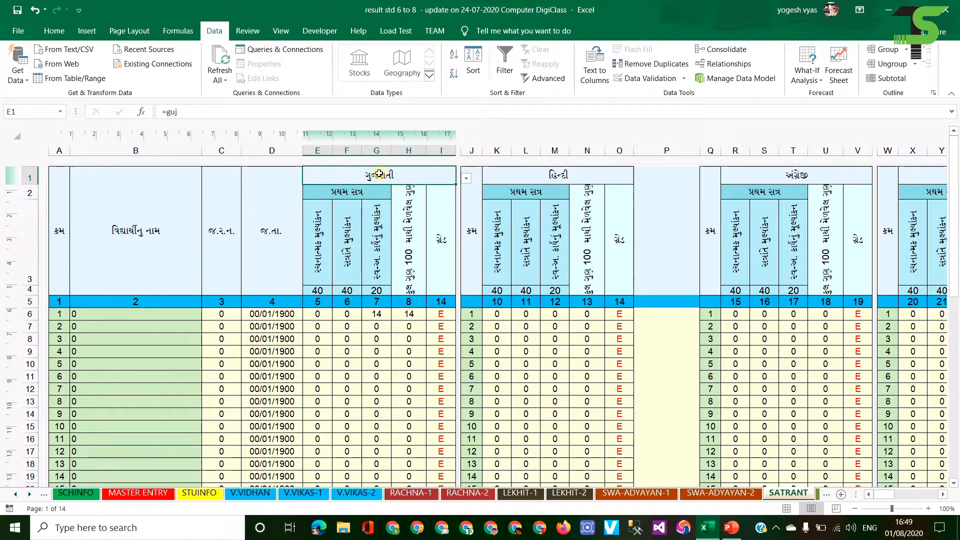
left_click(465, 178)
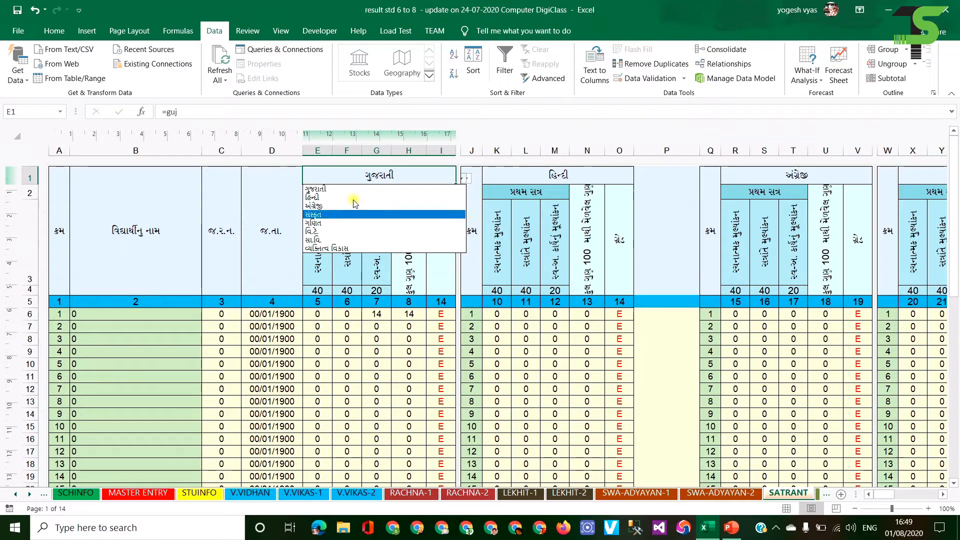
left_click(391, 176)
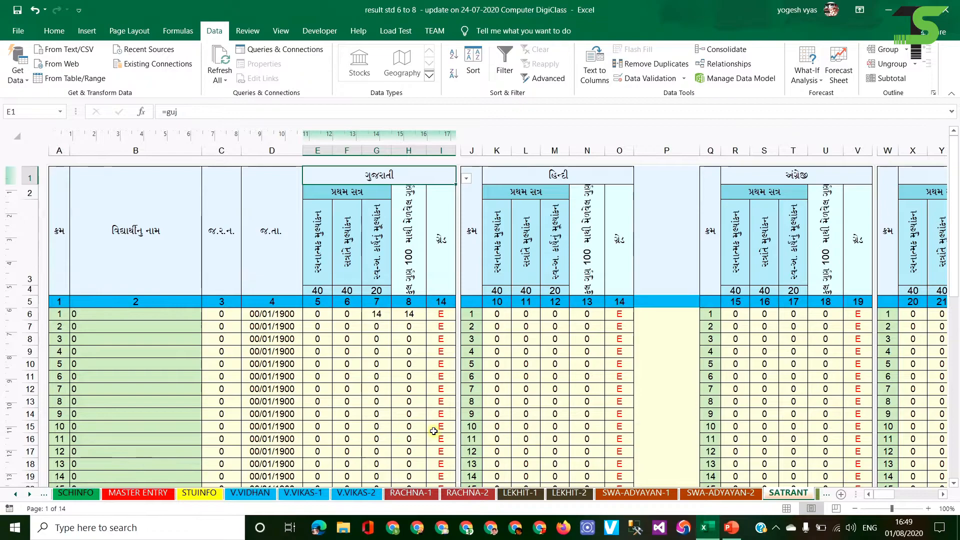
left_click(570, 173)
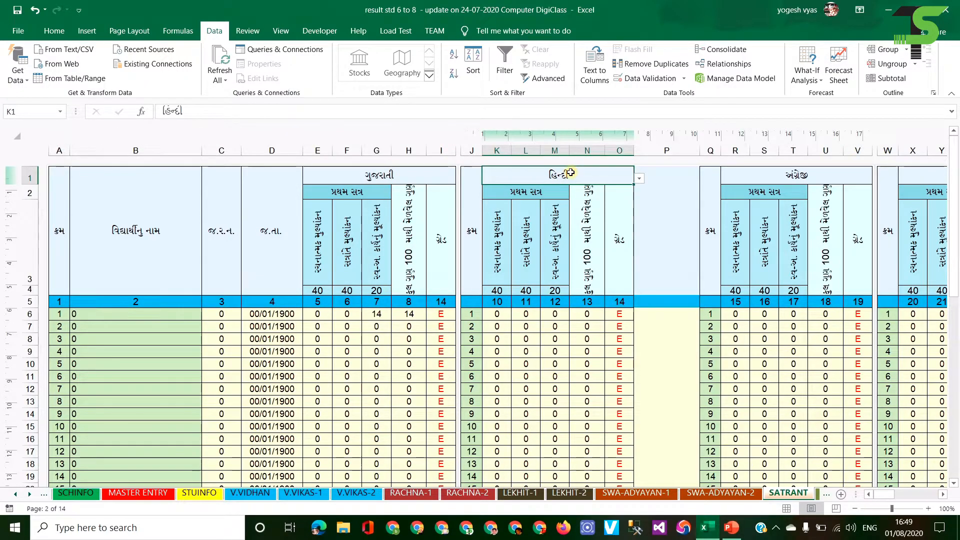
left_click(507, 317)
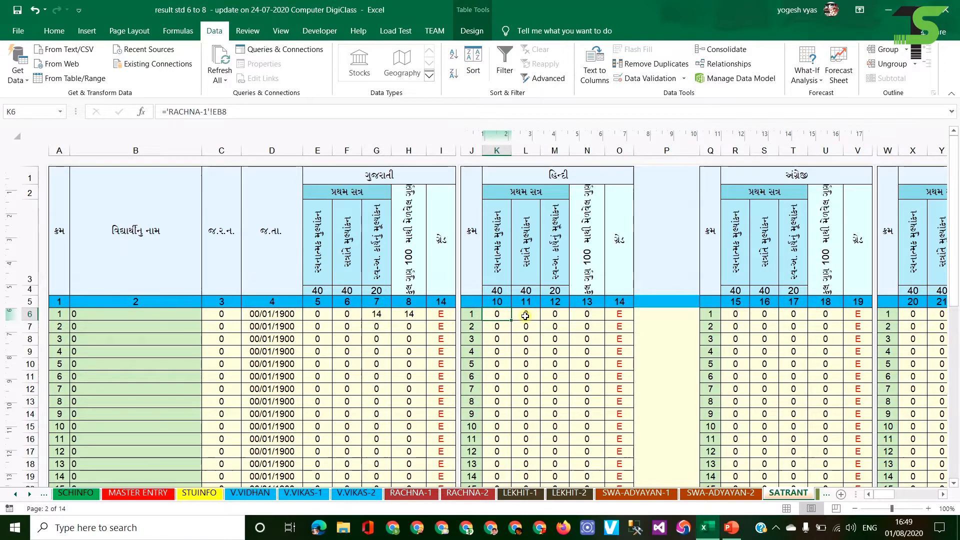
left_click(431, 181)
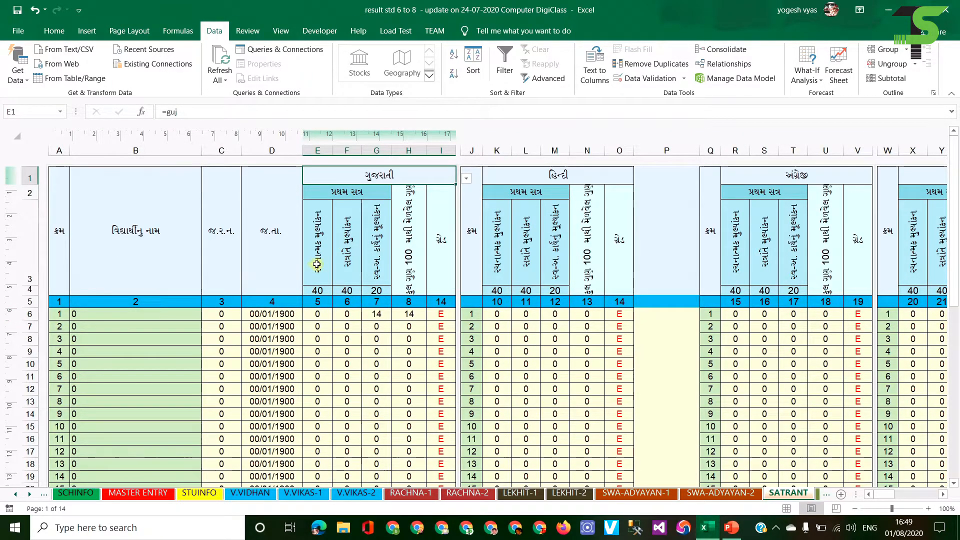
Inspect the INDEX and MATCH formula behind the Gujarati maximum mark in E4 without changing it.
left_click(318, 289)
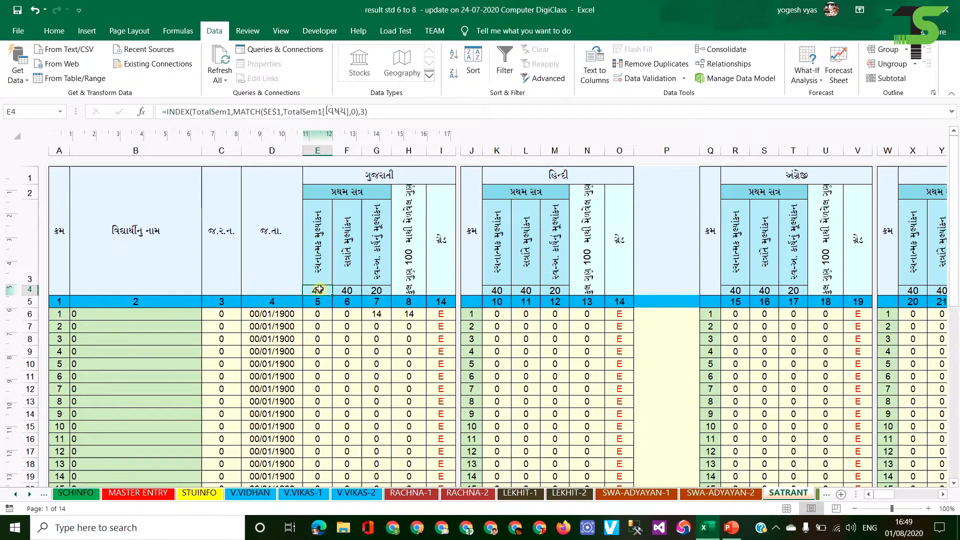
double_click(320, 290)
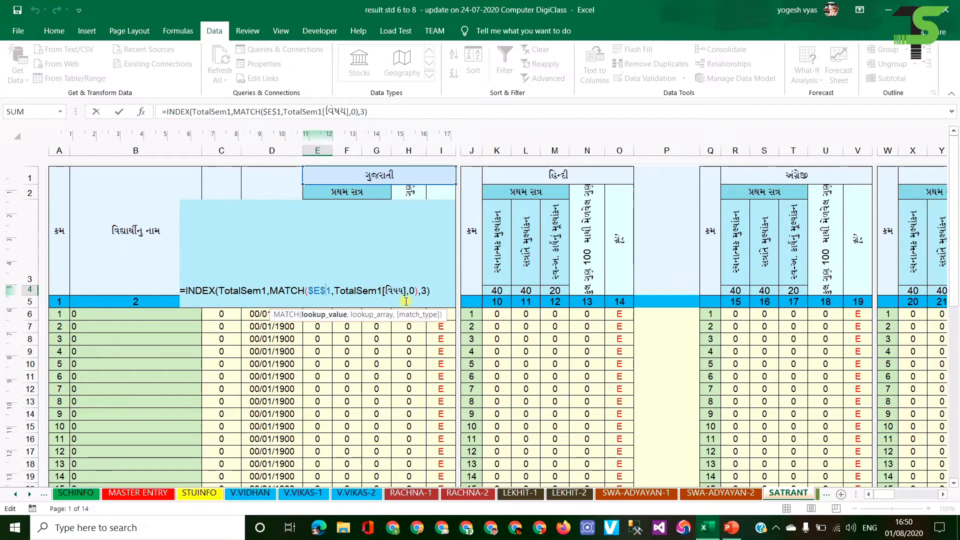
key("Escape")
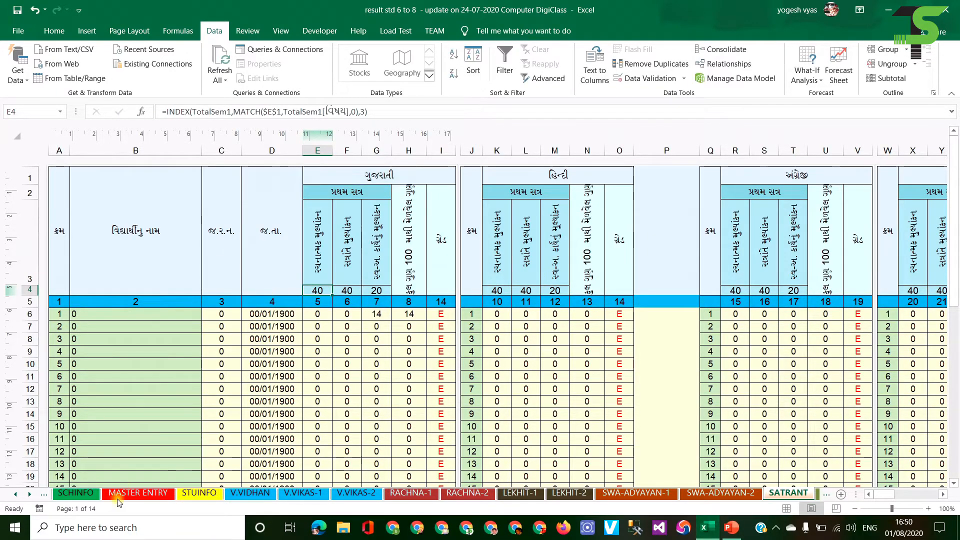
Set Gujarati's Semester 1 formative marks in MASTER ENTRY cell C13 to 30 and check the Gujarati header on SATRANT.
left_click(134, 494)
scroll(140, 323, "up", 4)
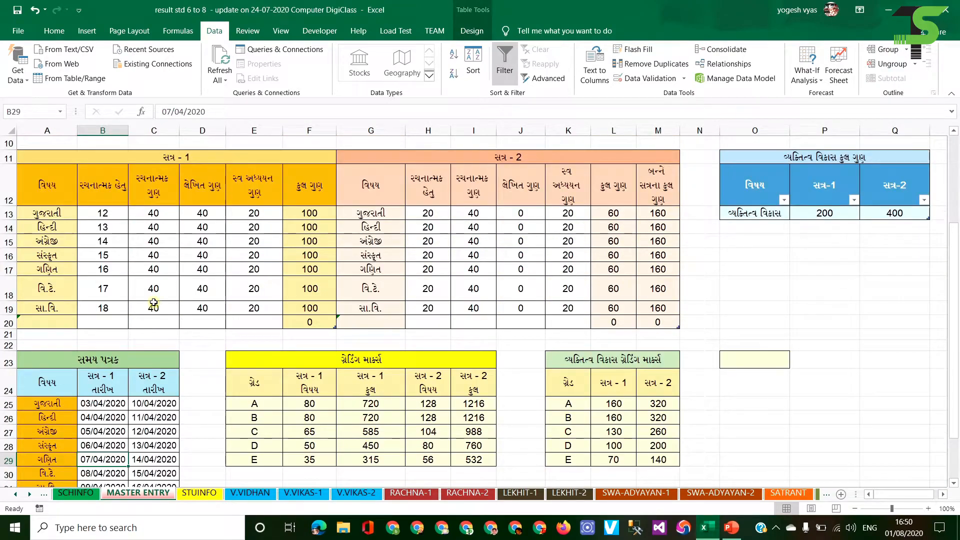
left_click(140, 323)
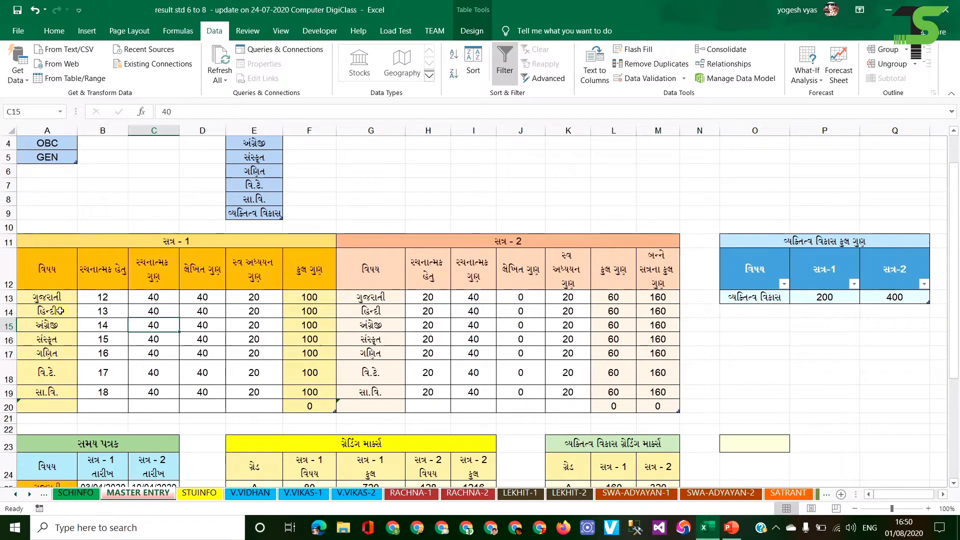
left_click(159, 298)
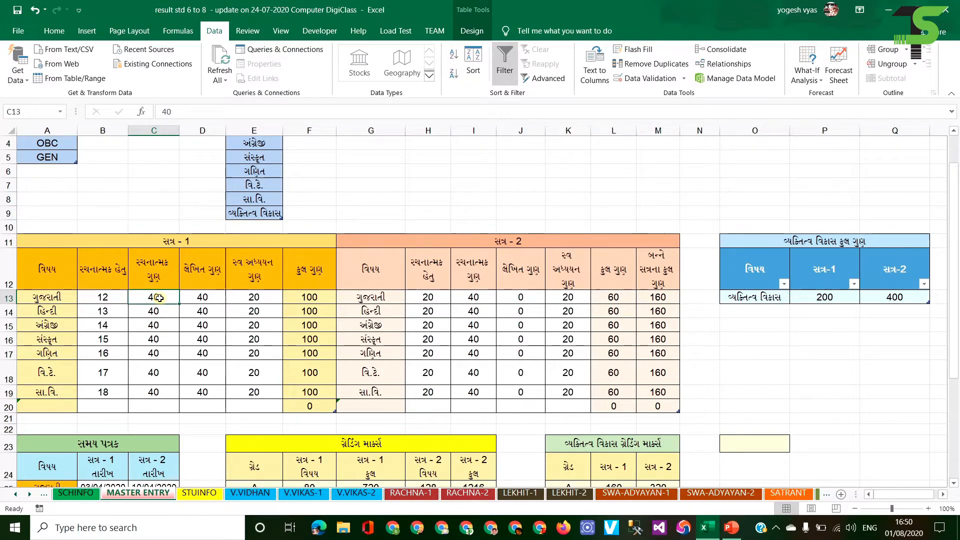
type("30")
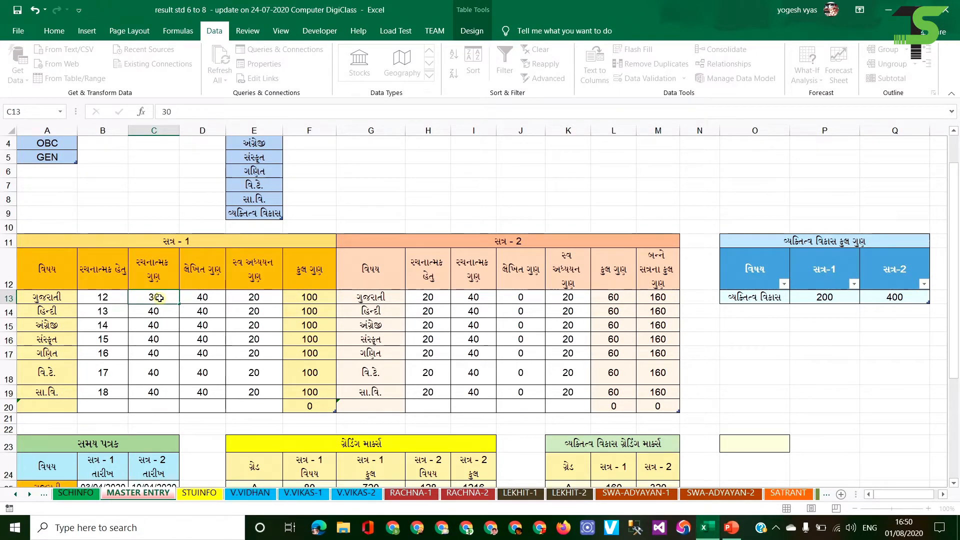
key("Return")
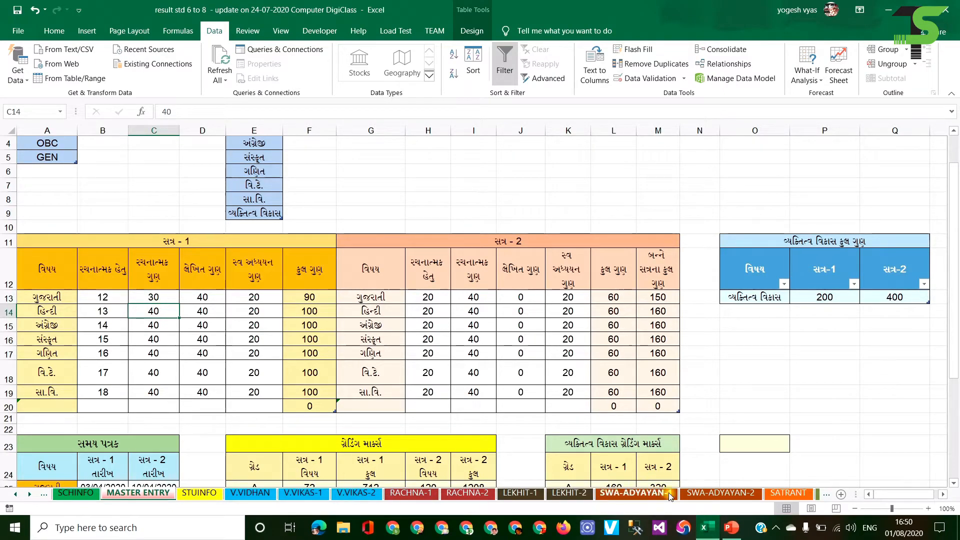
left_click(797, 494)
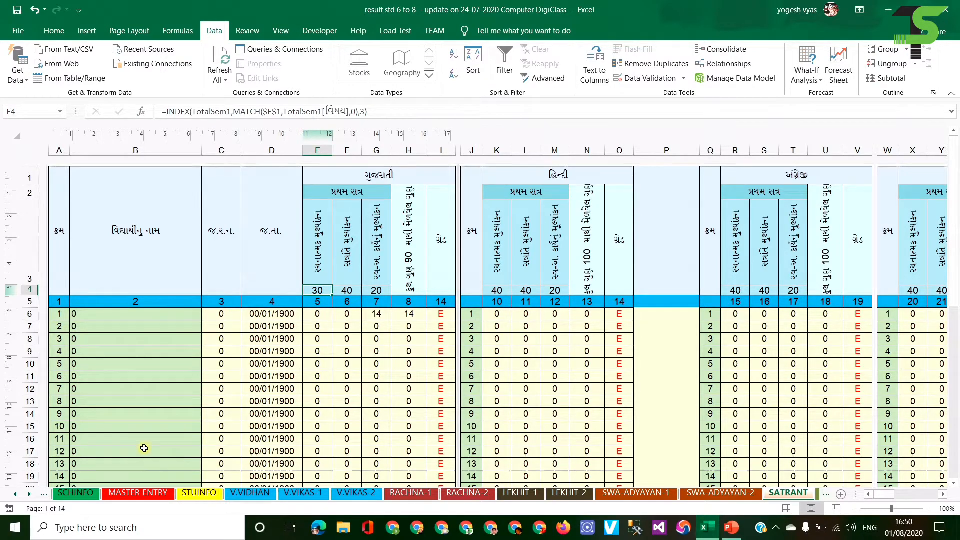
Set Gujarati's Semester 1 formative marks in MASTER ENTRY cell C13 back to 40 and return to the SATRANT sheet.
left_click(139, 494)
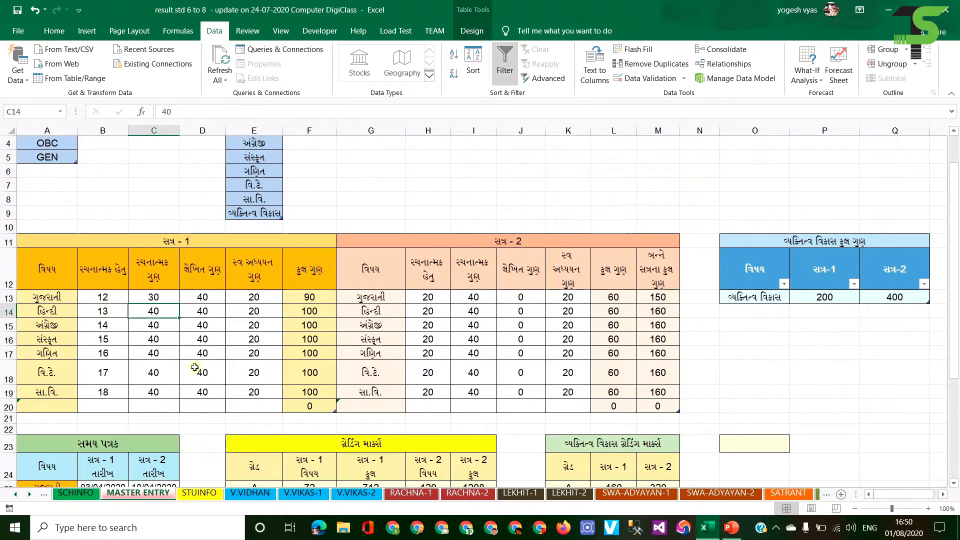
left_click(169, 298)
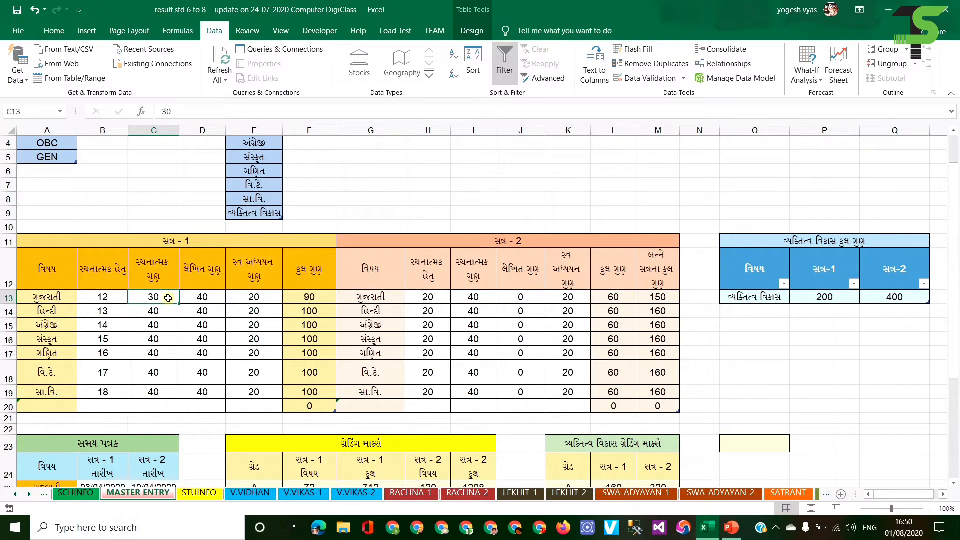
type("40")
key("Return")
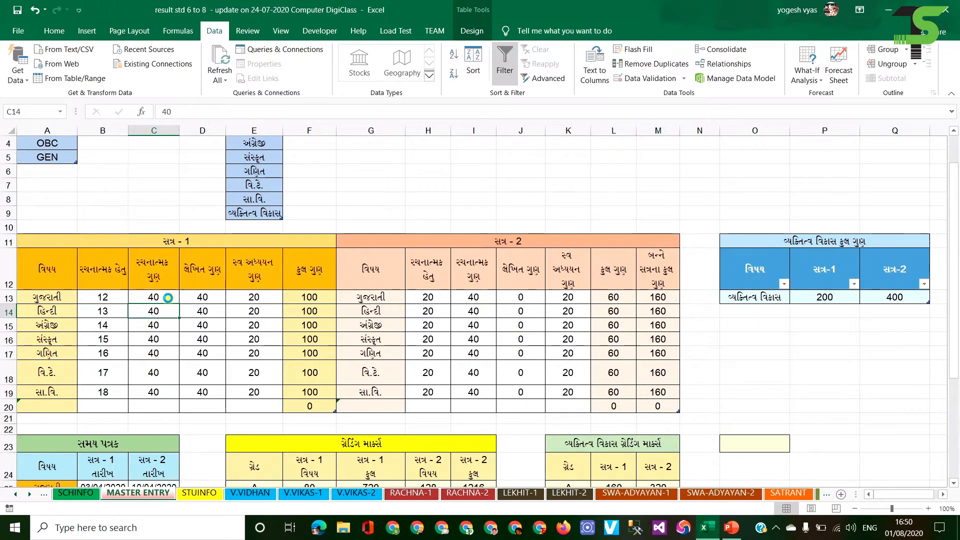
left_click(793, 493)
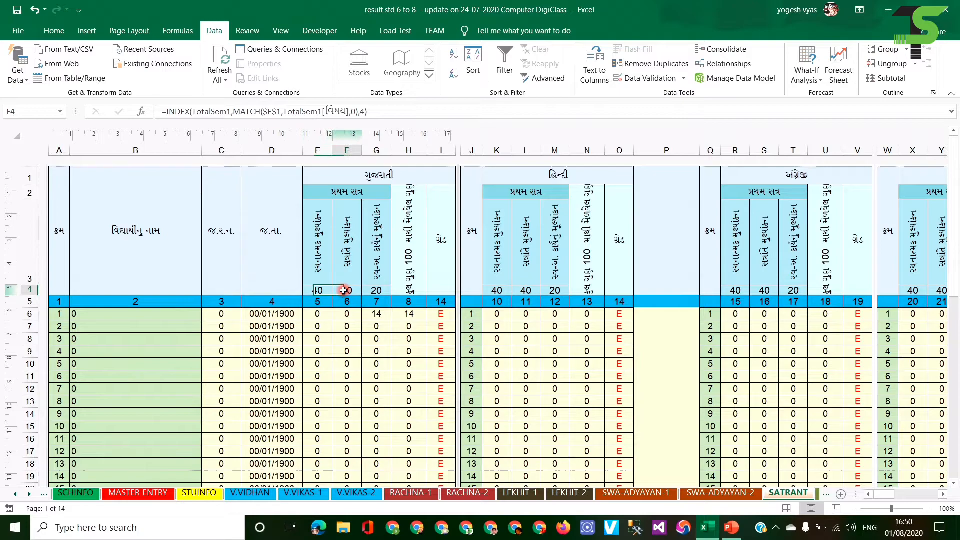
Inspect Gujarati's maximum-mark formulas in G4 and E4 and the total-marks heading formula in H2.
left_click(377, 290)
left_click(408, 278)
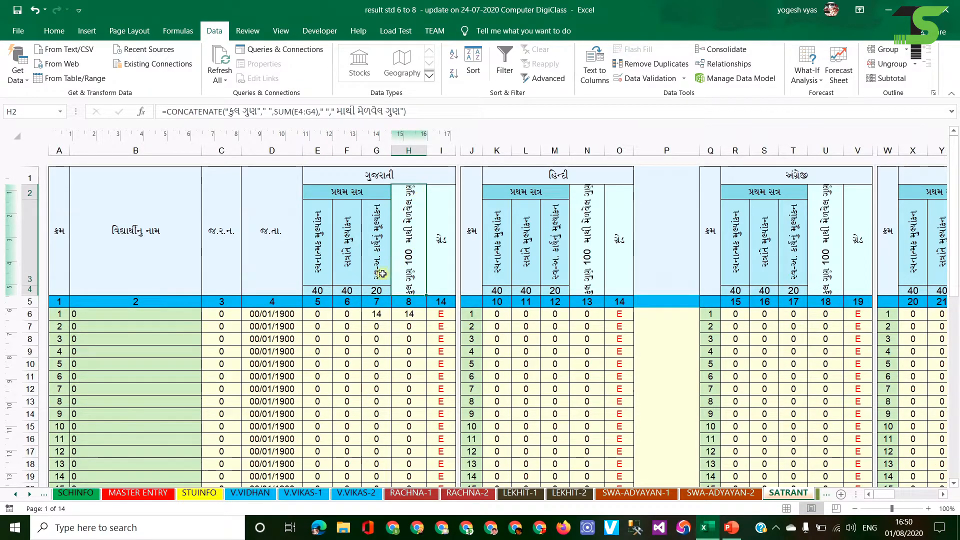
left_click(321, 290)
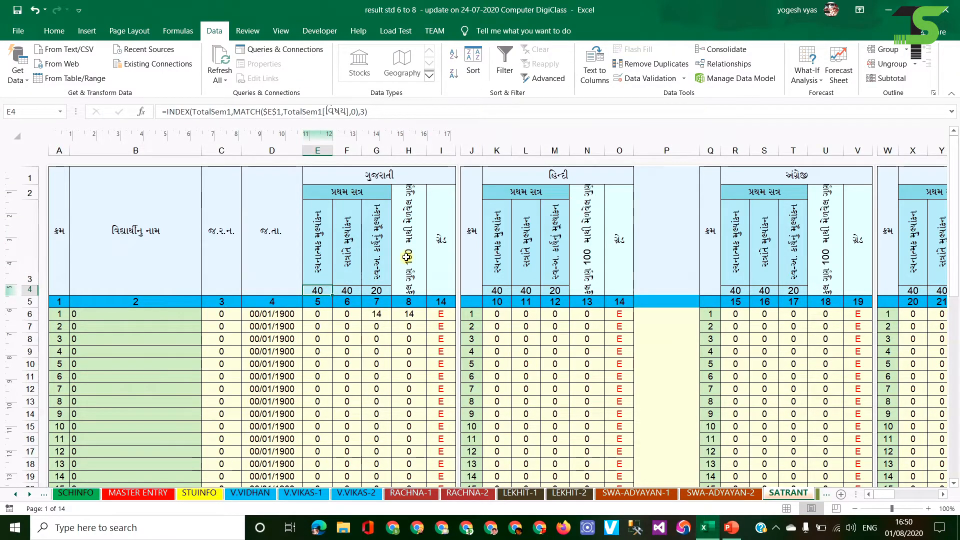
Set Gujarati's Semester 1 formative marks in MASTER ENTRY cell C13 to 30 and check the total-marks heading on SATRANT.
left_click(139, 496)
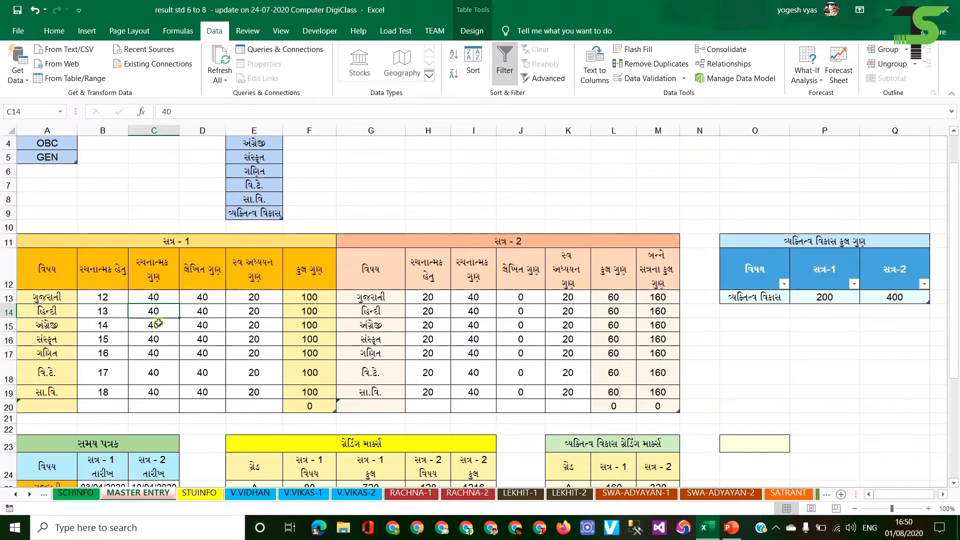
left_click(152, 295)
type("30")
key("Return")
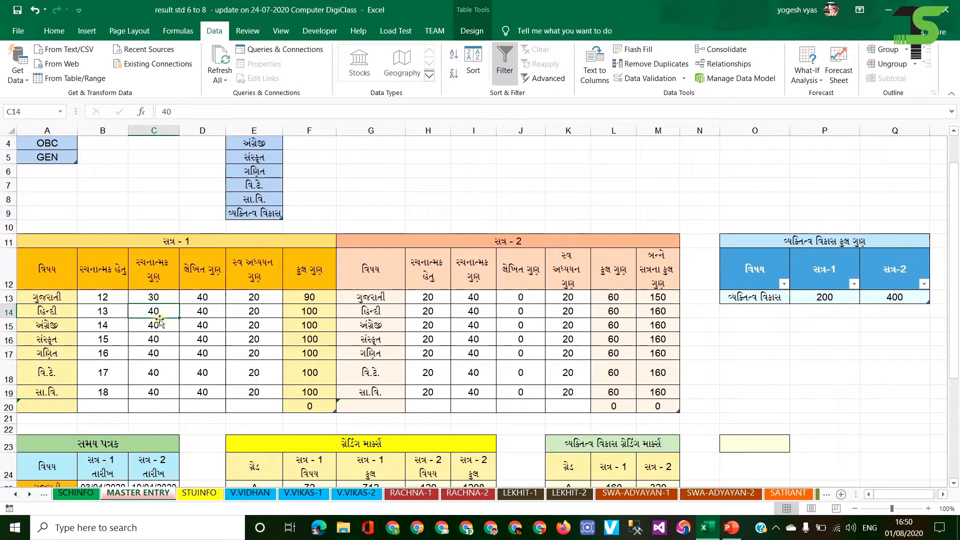
left_click(788, 493)
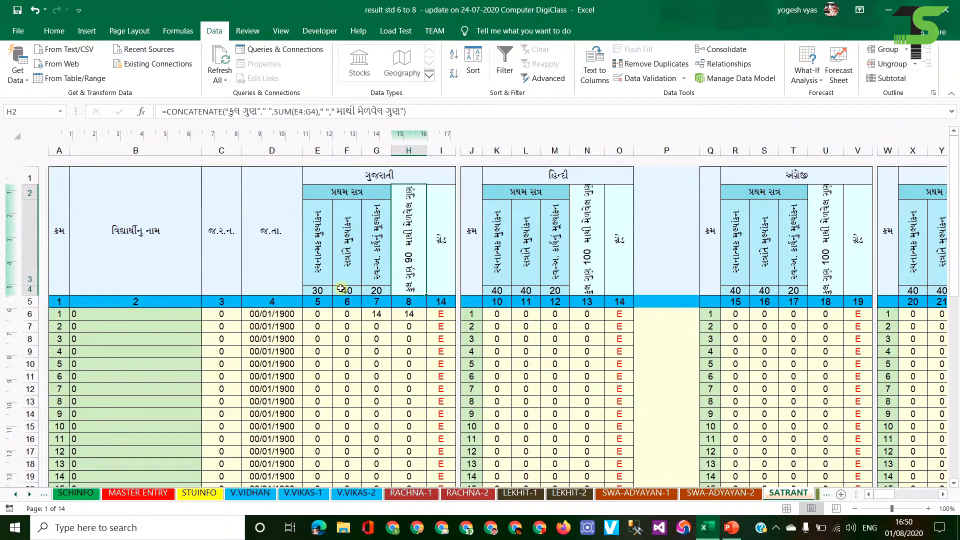
Restore Gujarati's Semester 1 formative marks in MASTER ENTRY cell C13 to 40 and return to SATRANT.
left_click(136, 494)
left_click(161, 297)
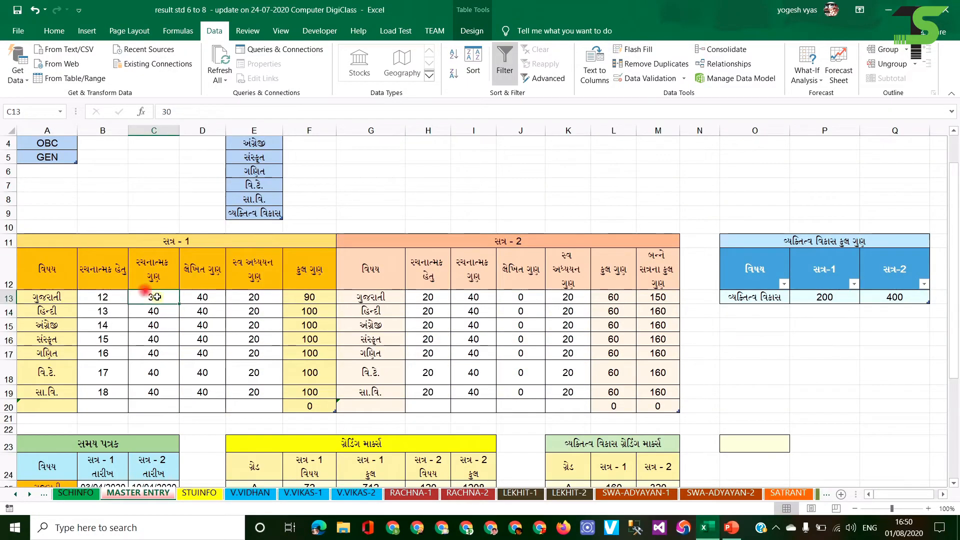
type("40")
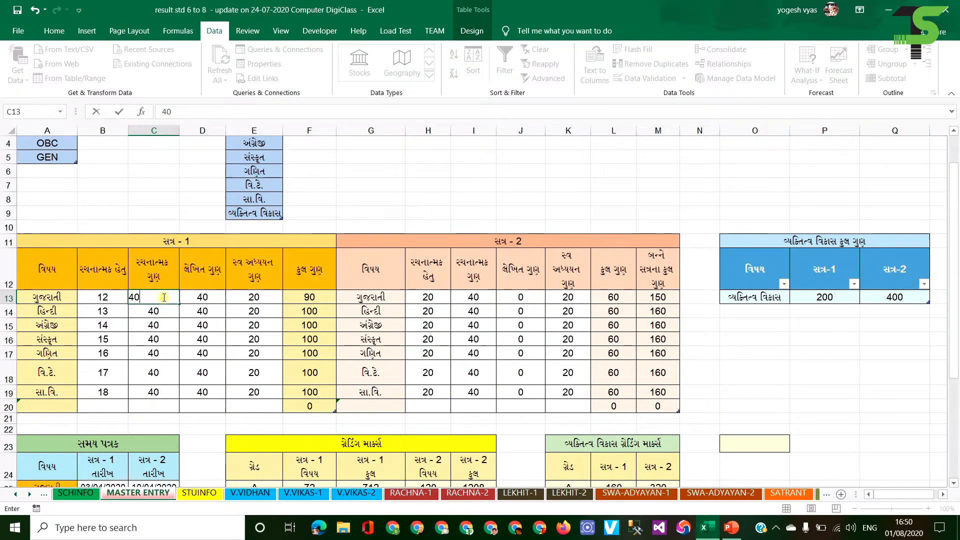
key("Return")
left_click(778, 493)
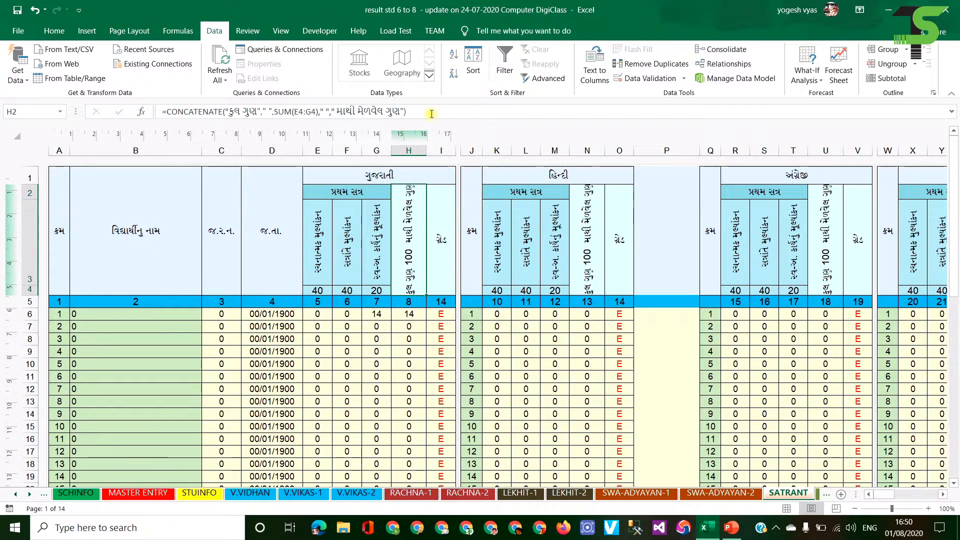
Open the CONCATENATE formula in H2 and examine its first text argument and the space argument after it.
double_click(405, 235)
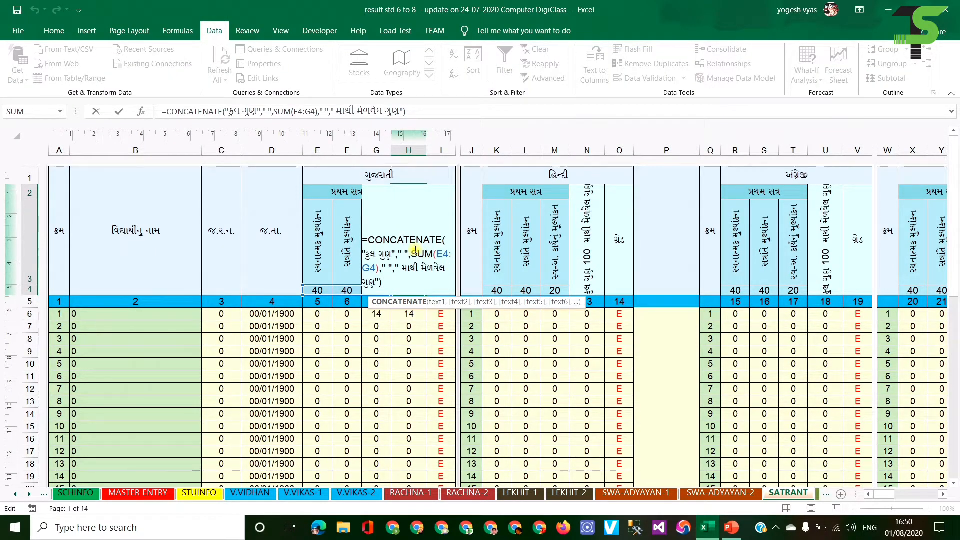
key("Escape")
left_click(420, 109)
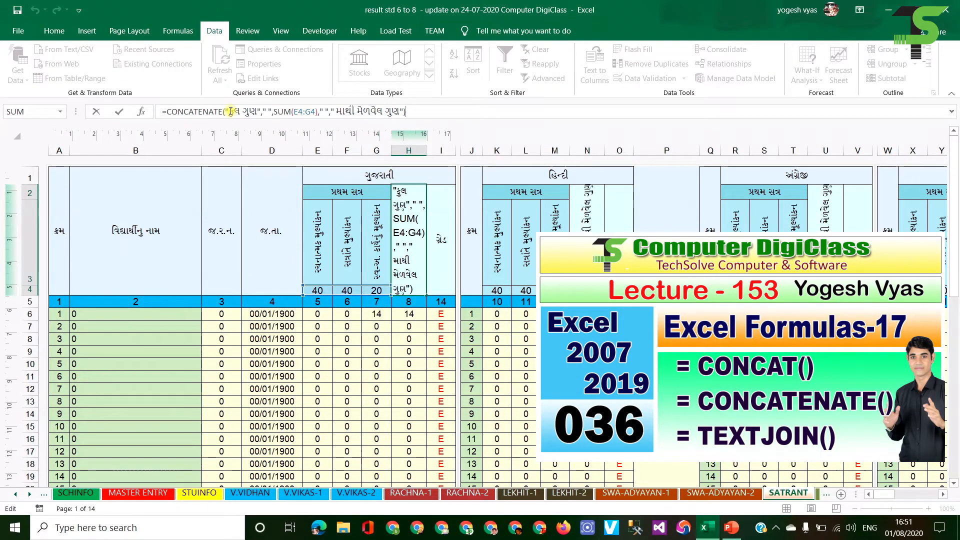
left_click_drag(230, 111, 259, 111)
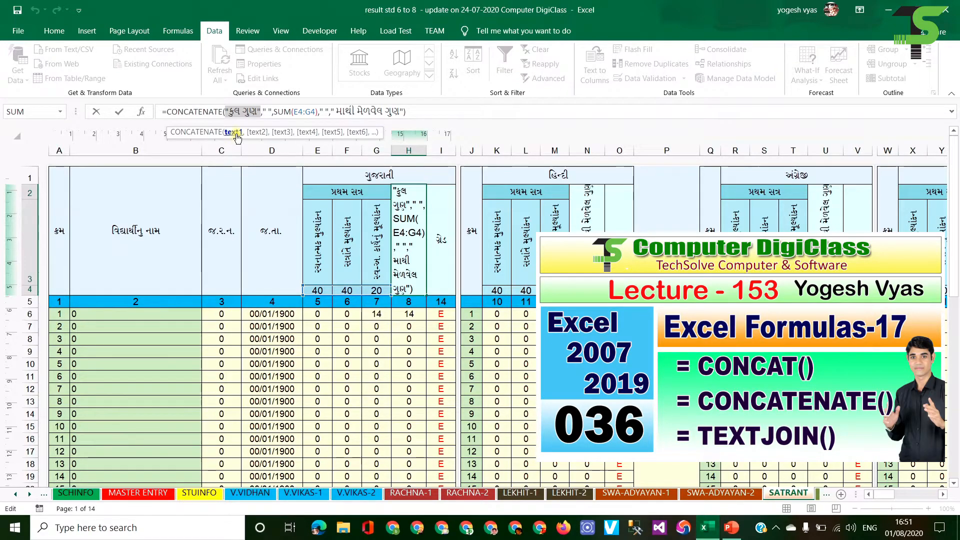
left_click(264, 111)
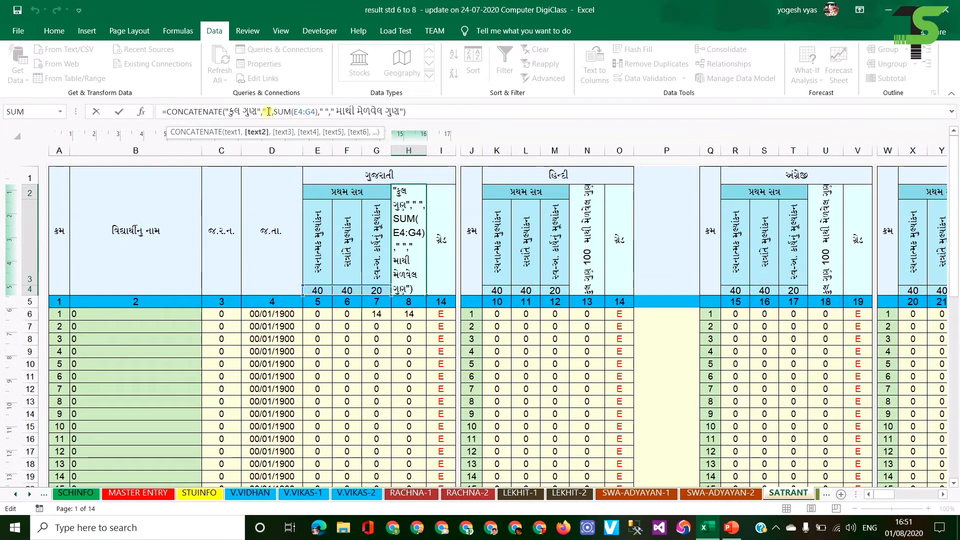
left_click(268, 112)
type(",")
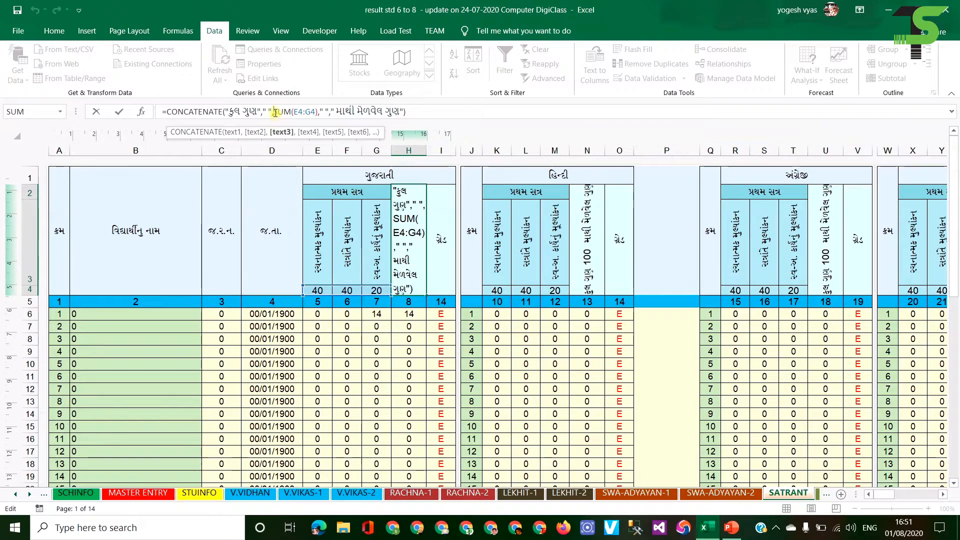
Examine the SUM(E4:G4), space and closing text arguments of the H2 formula and leave it unchanged.
left_click_drag(273, 112, 314, 111)
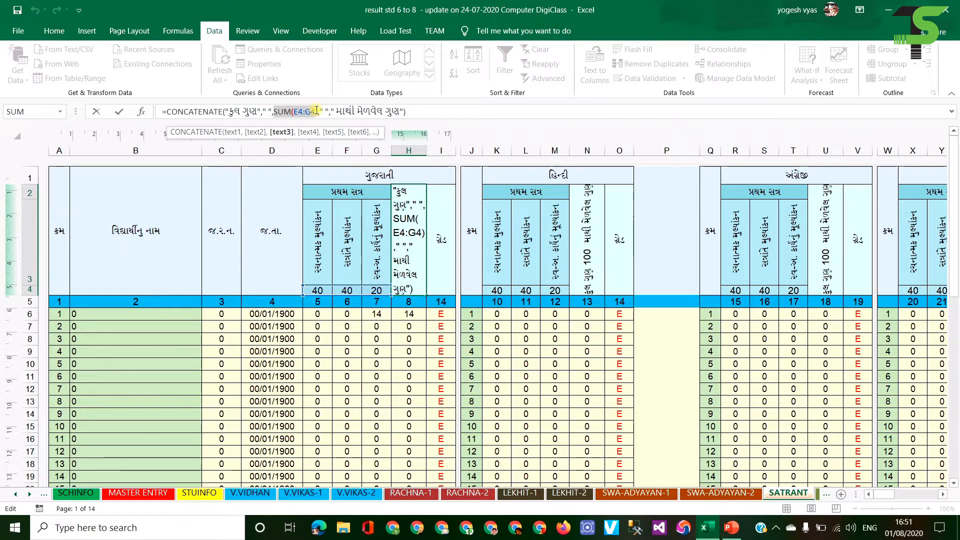
type(")")
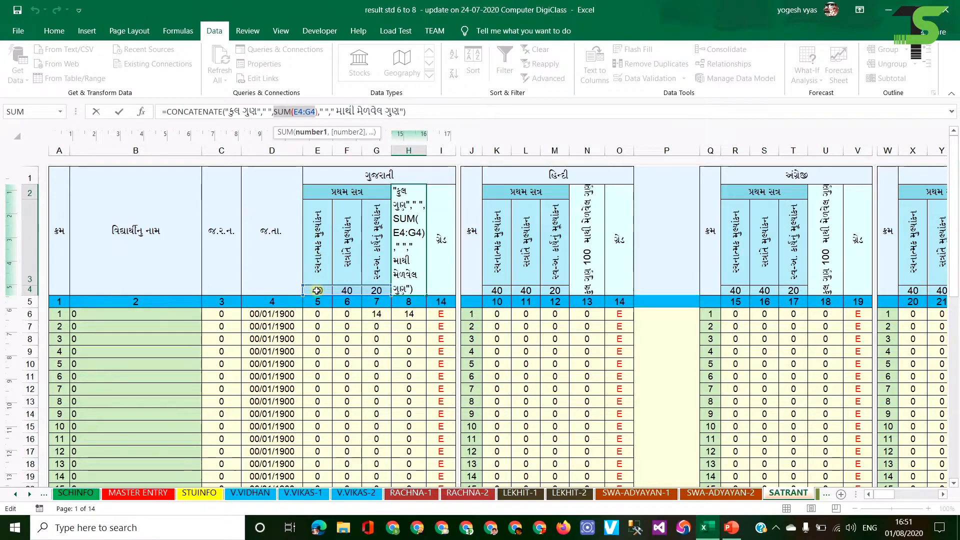
left_click(321, 111)
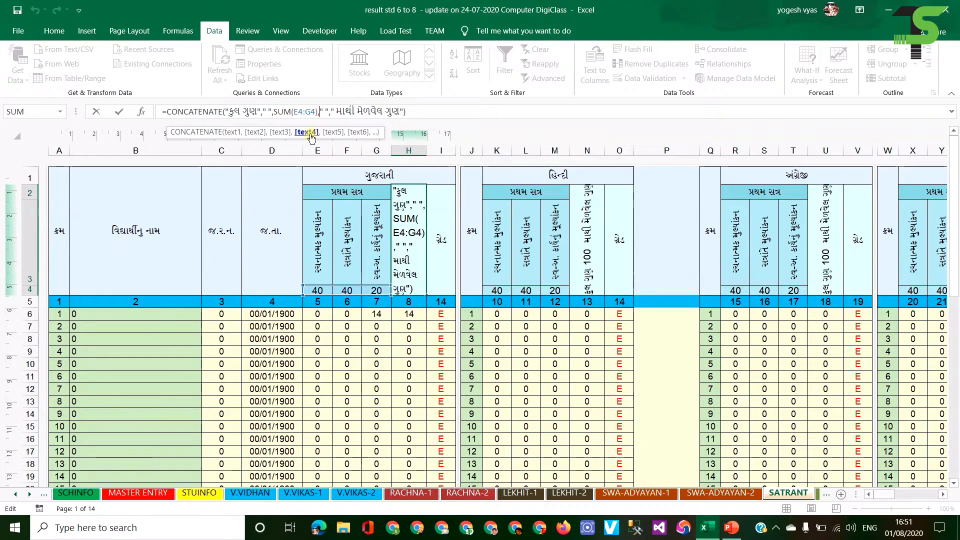
key("Right")
key("Right")
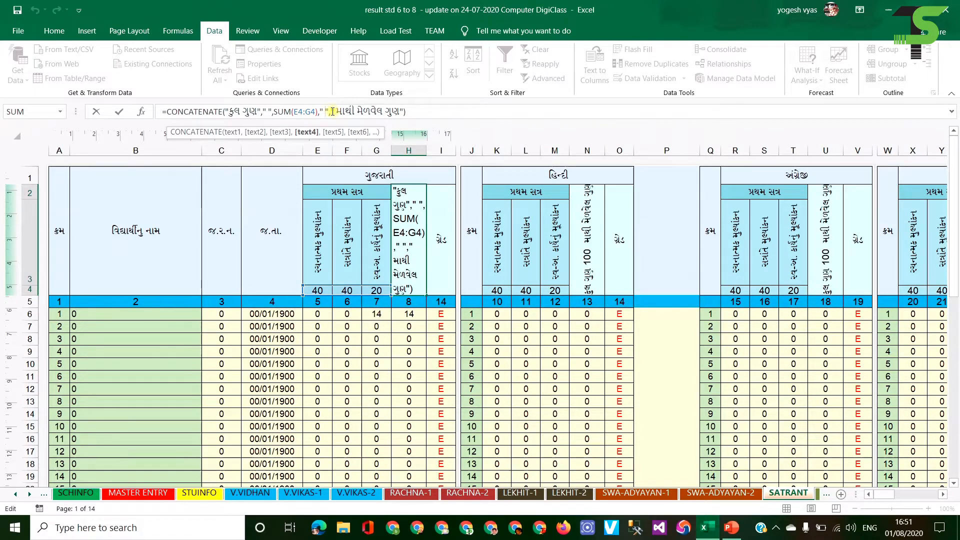
type("\",\"")
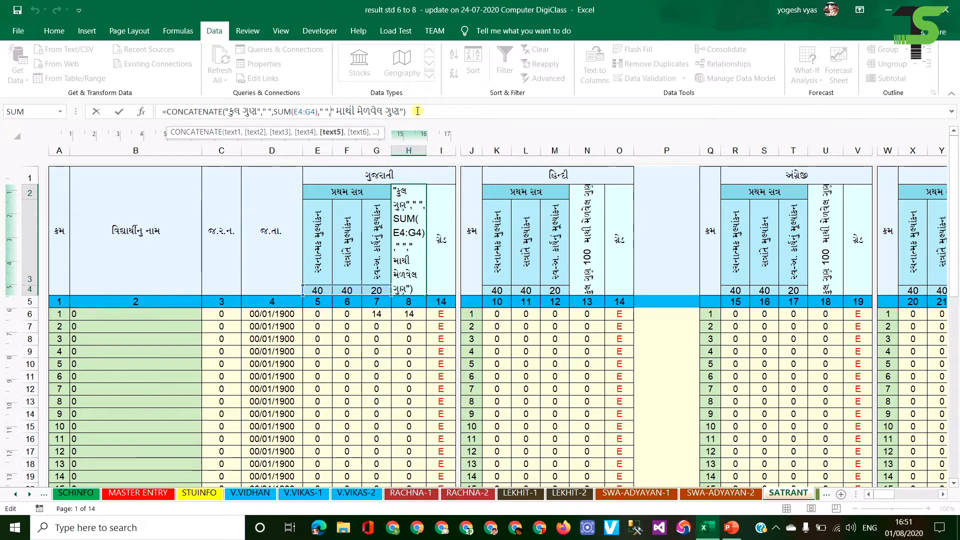
key("Return")
left_click(409, 260)
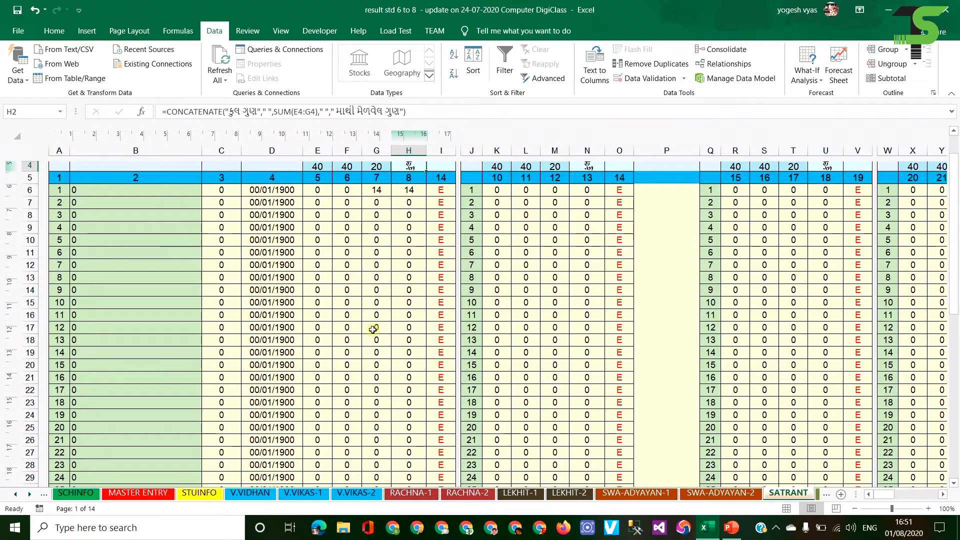
Inspect the formulas behind the first student's Gujarati formative mark in E6 and written mark in F6.
scroll(380, 260, "down", 1)
scroll(374, 261, "up", 1)
left_click(324, 316)
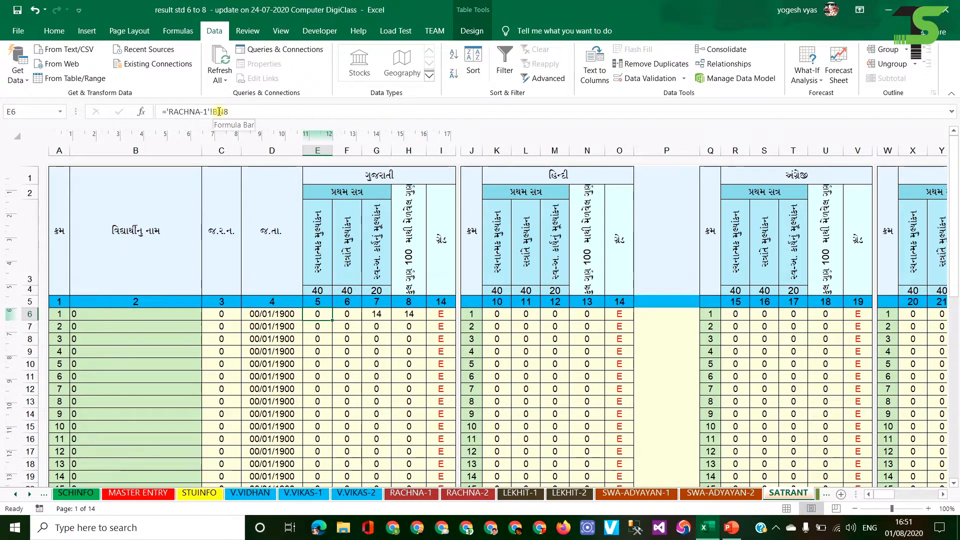
left_click(347, 313)
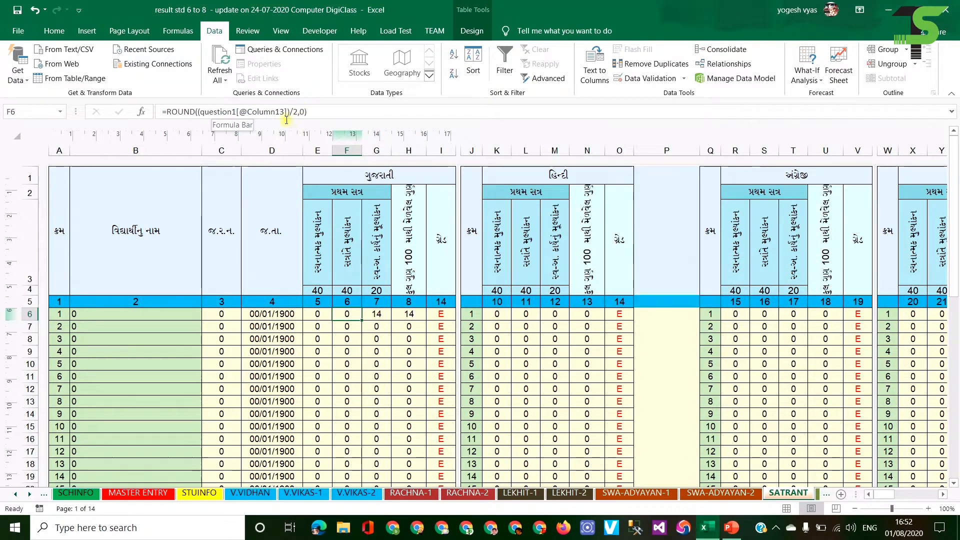
Trace the F6 mark to LEKHIT-1 by checking the table name and the M6 total formula, and return to SATRANT.
left_click(517, 495)
left_click(330, 279)
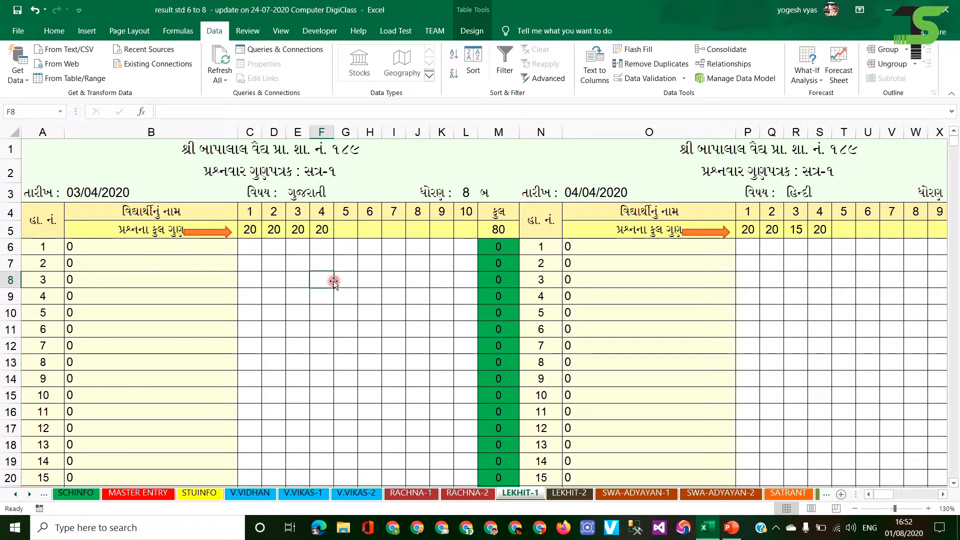
left_click(471, 31)
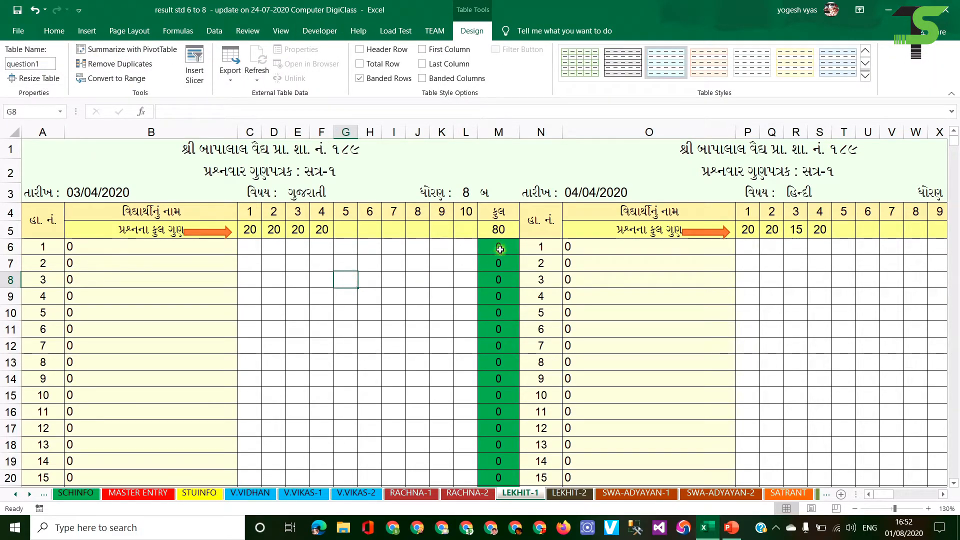
left_click(501, 246)
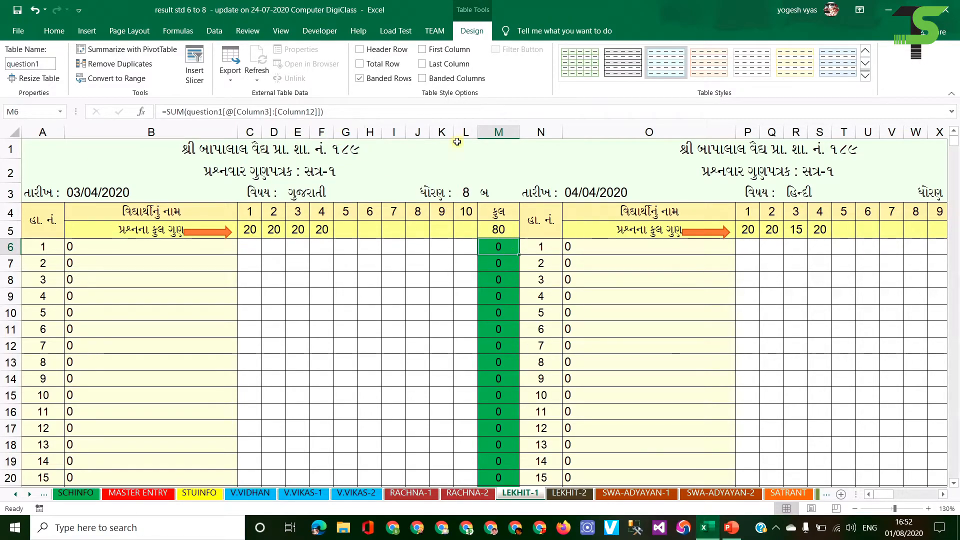
left_click(776, 494)
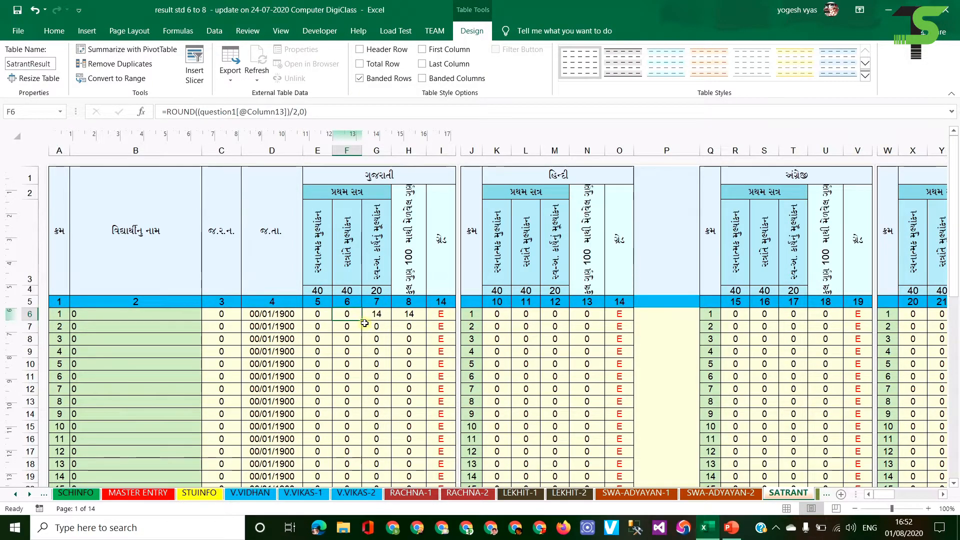
Trace the G6 self-study mark to its total on SWA-ADYAYAN-1 and inspect the SUM formula in SATRANT cell H6.
left_click(376, 314)
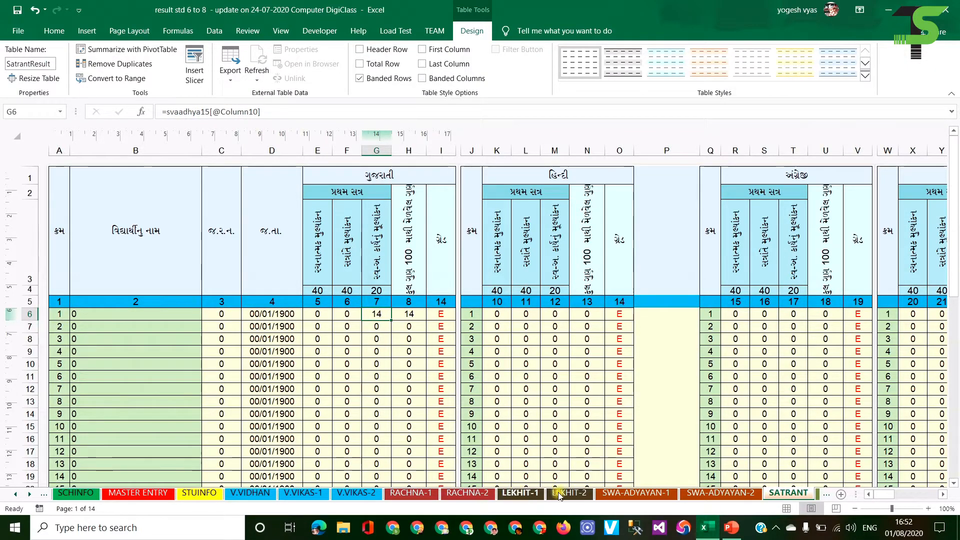
left_click(644, 493)
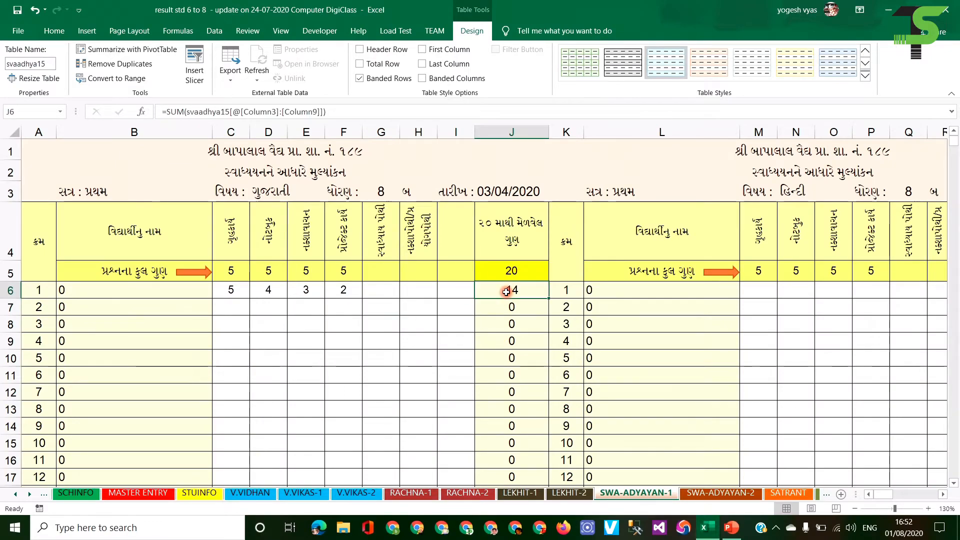
left_click(787, 493)
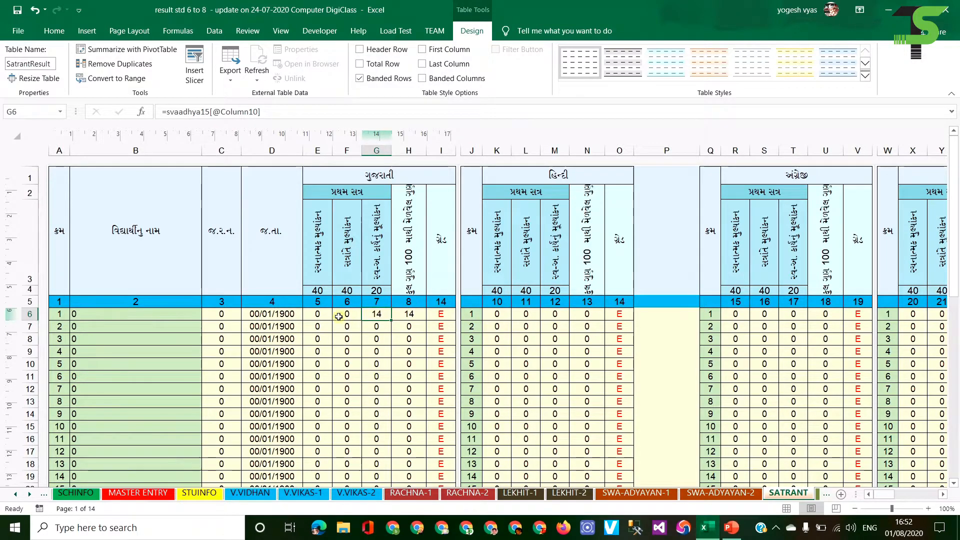
left_click_drag(316, 314, 385, 314)
left_click(408, 315)
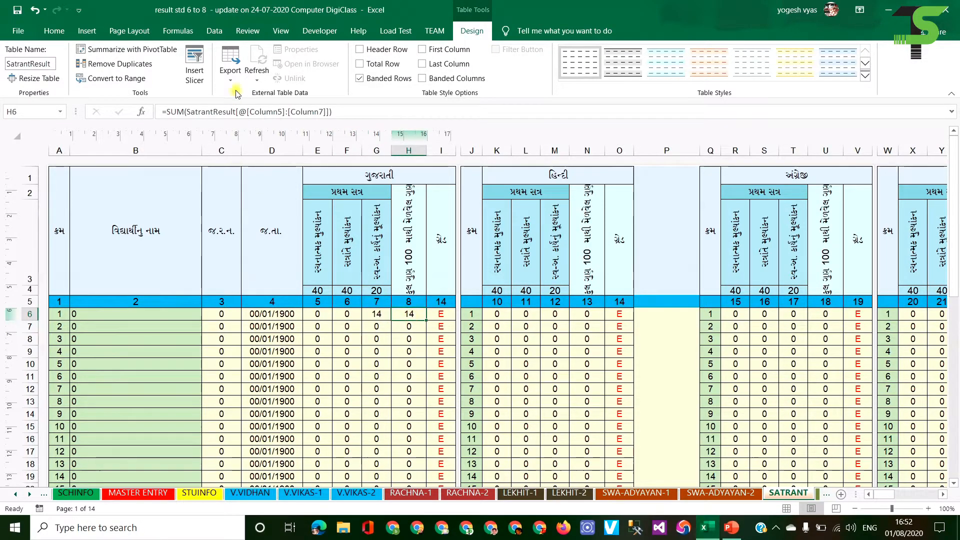
Inspect the nested IF grade formula in I6, clear the cell and undo the deletion.
left_click(446, 313)
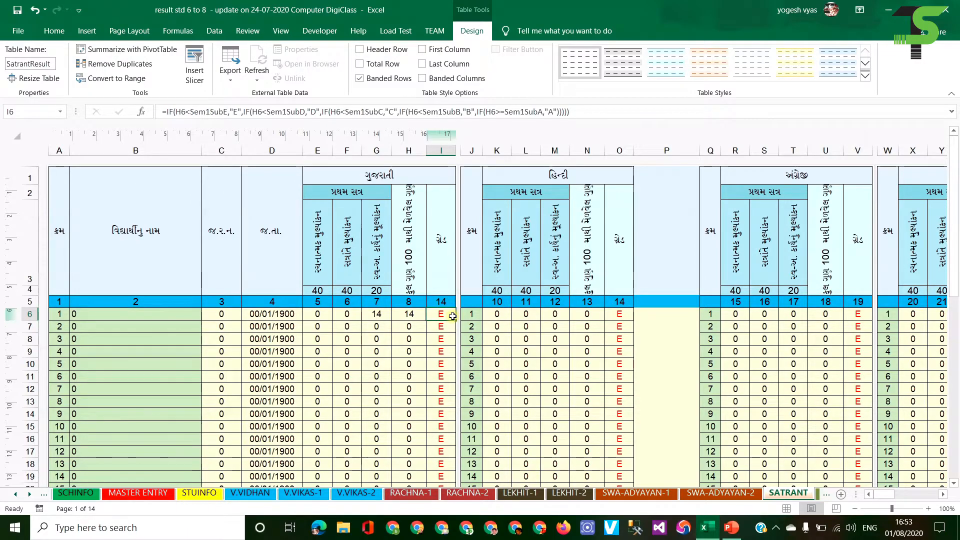
key("Delete")
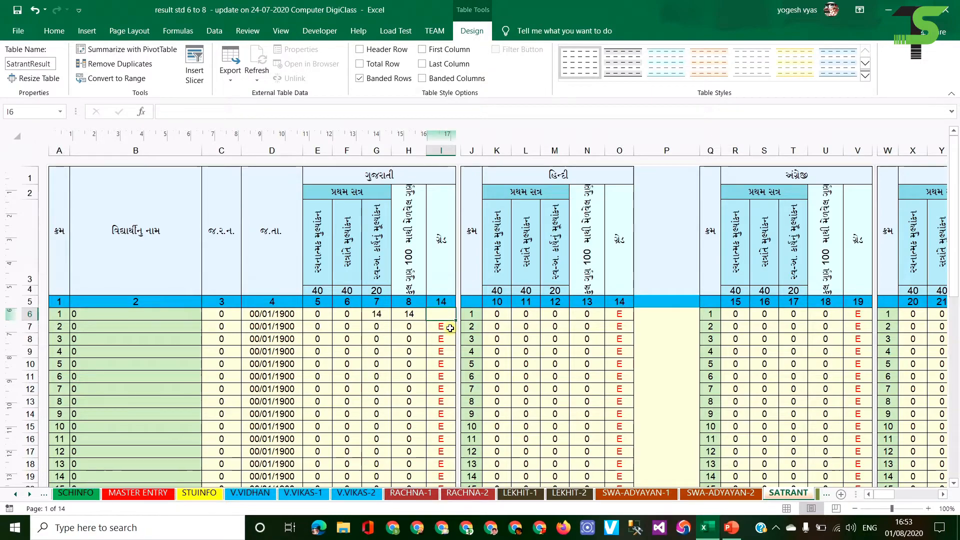
key("ctrl+z")
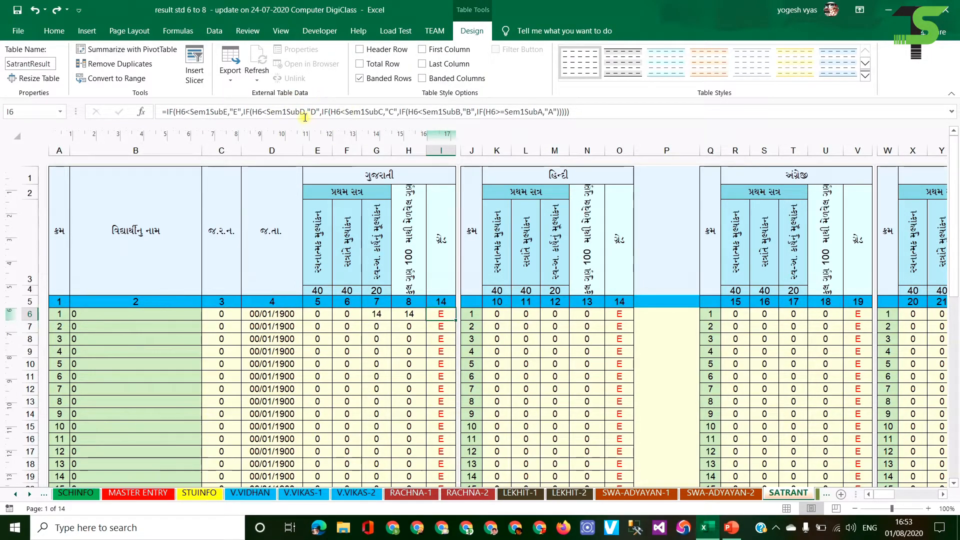
Inspect the names and ROUND formulas of the semester 1 subject thresholds for grades A, B and C on MASTER ENTRY, and return to SATRANT.
left_click(136, 493)
scroll(278, 358, "down", 5)
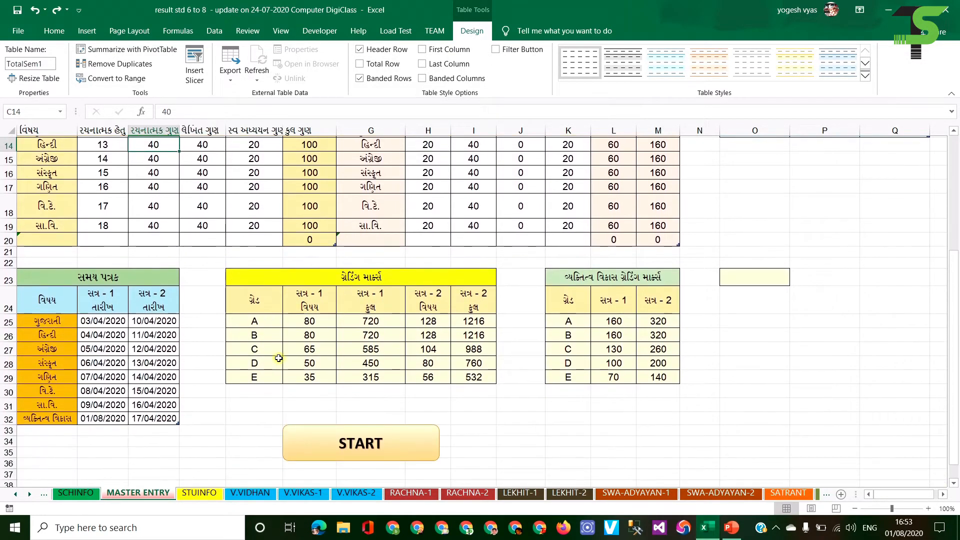
scroll(278, 358, "down", 1)
left_click(325, 292)
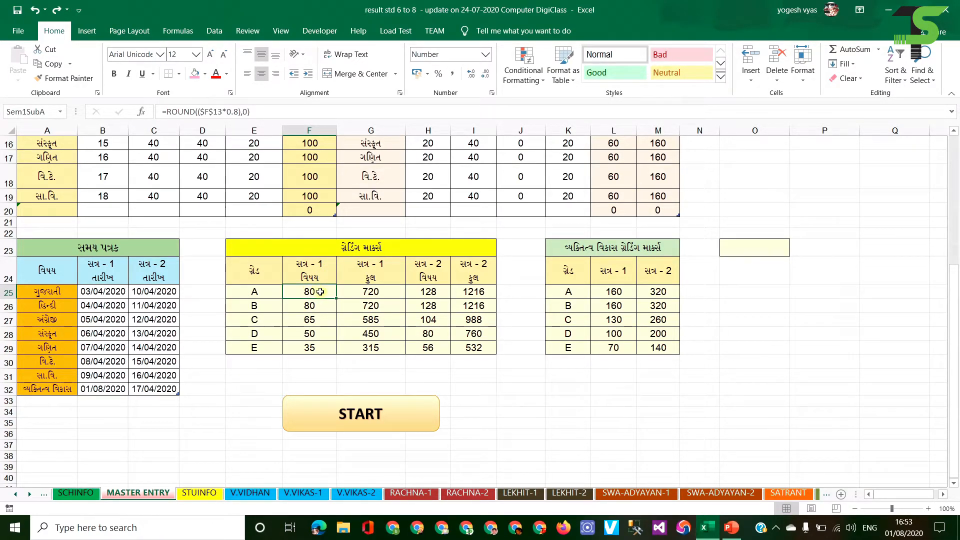
key("Down")
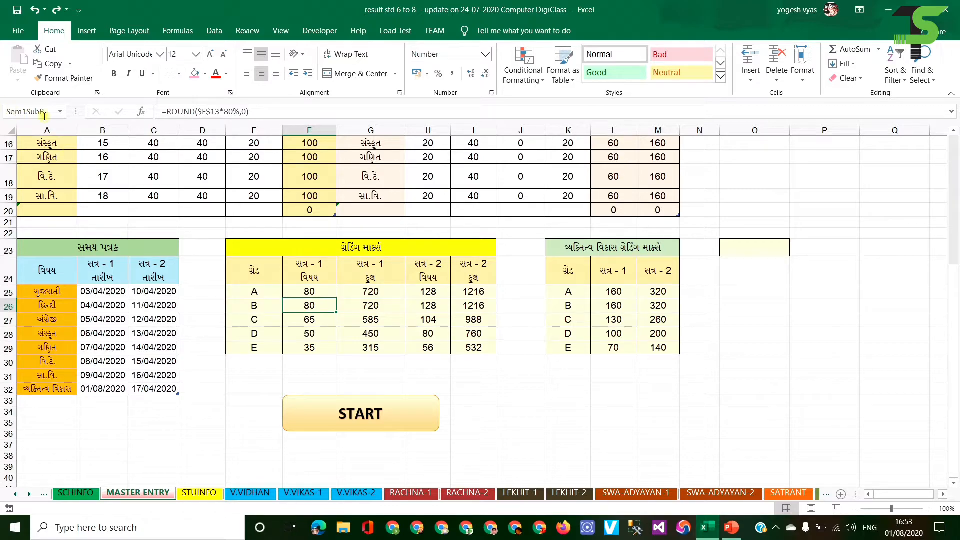
left_click(311, 318)
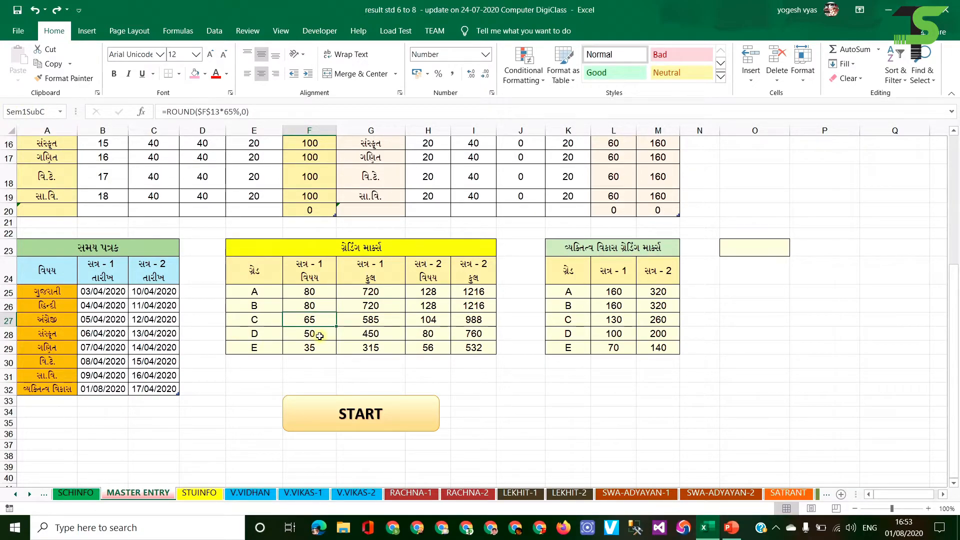
left_click(788, 492)
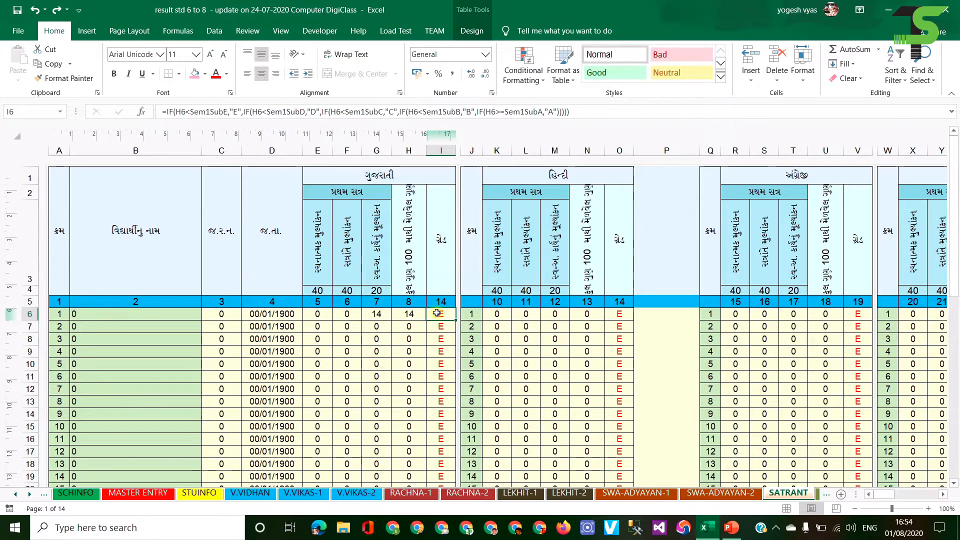
Clear the first student's Gujarati grade formula from cell I6, leaving the cell empty.
key("Delete")
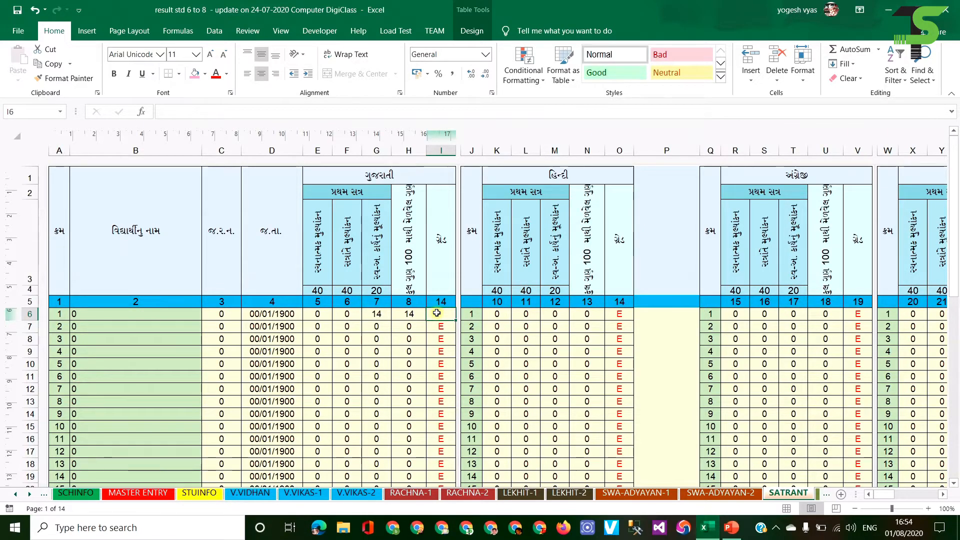
type("=IF(")
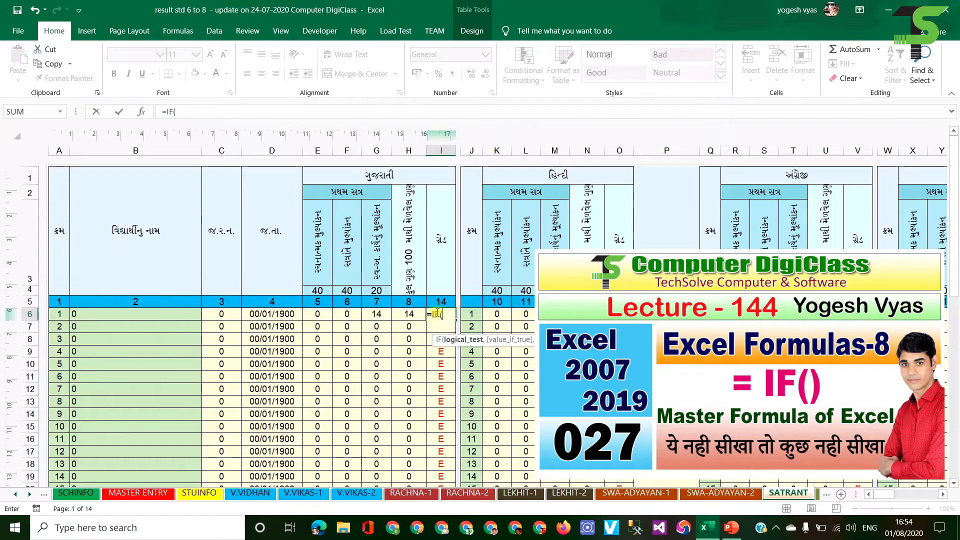
key("Escape")
Start an IF formula in I6 with the first student's Gujarati total in H6 as the value to test.
left_click(930, 508)
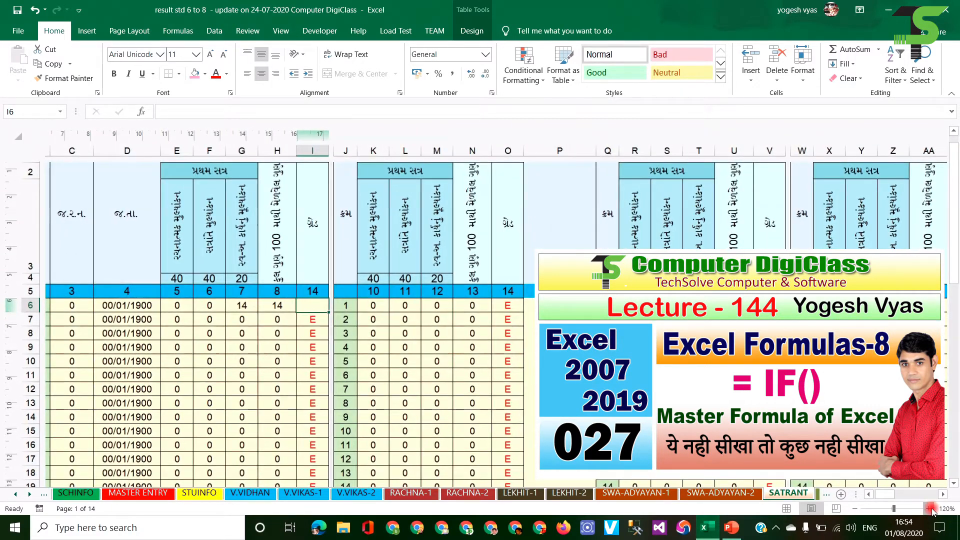
left_click(928, 509)
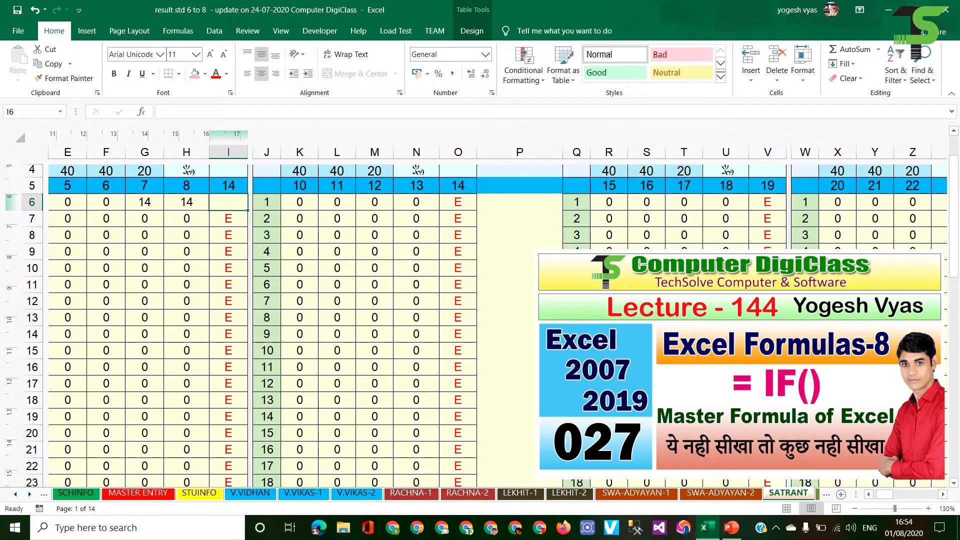
scroll(188, 252, "up", 1)
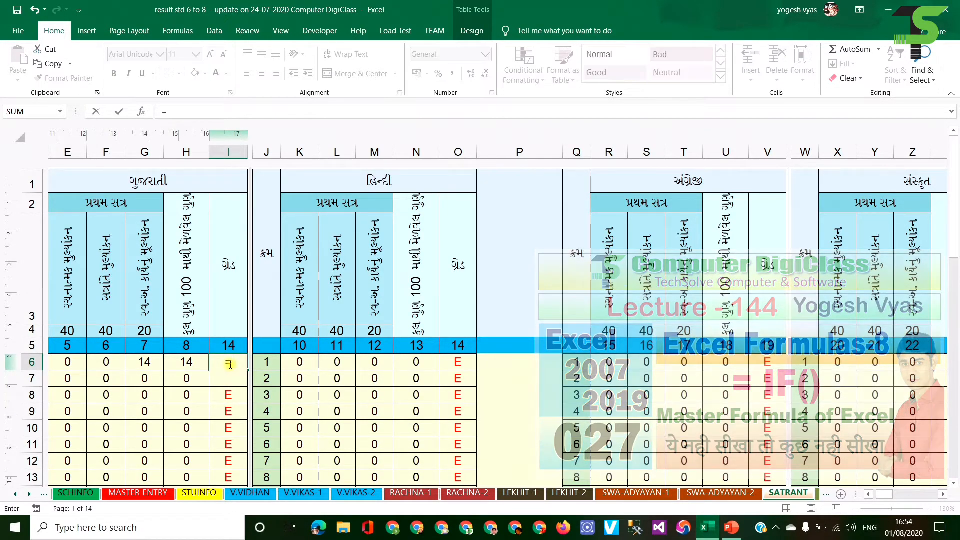
type("=if(")
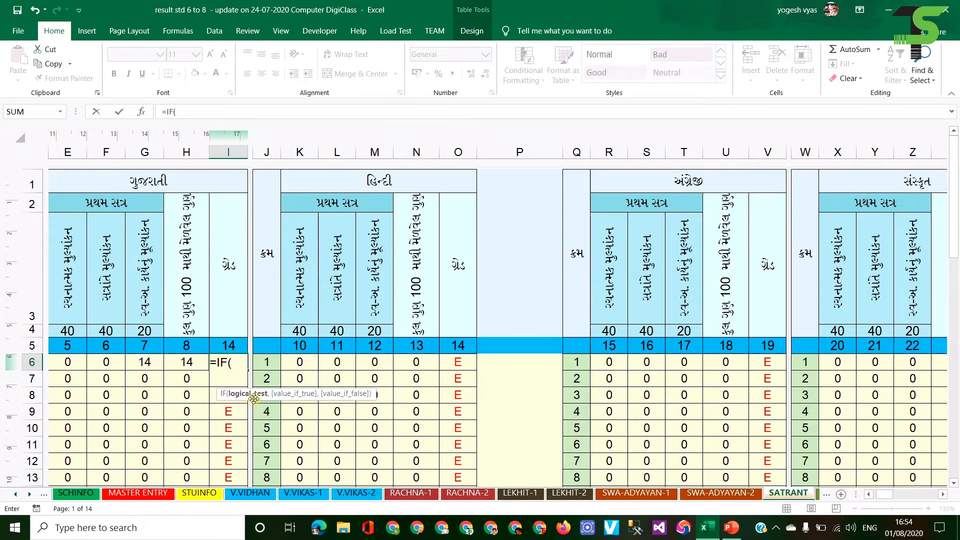
left_click(186, 361)
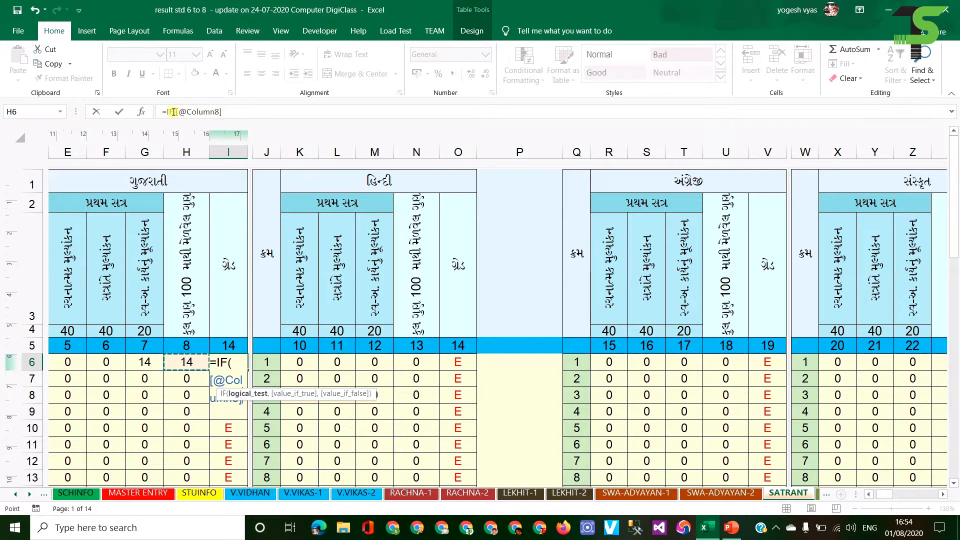
Complete the first condition in the I6 formula as less than Sem1SubE, returning "E", and continue to the value_if_false argument.
left_click(227, 111)
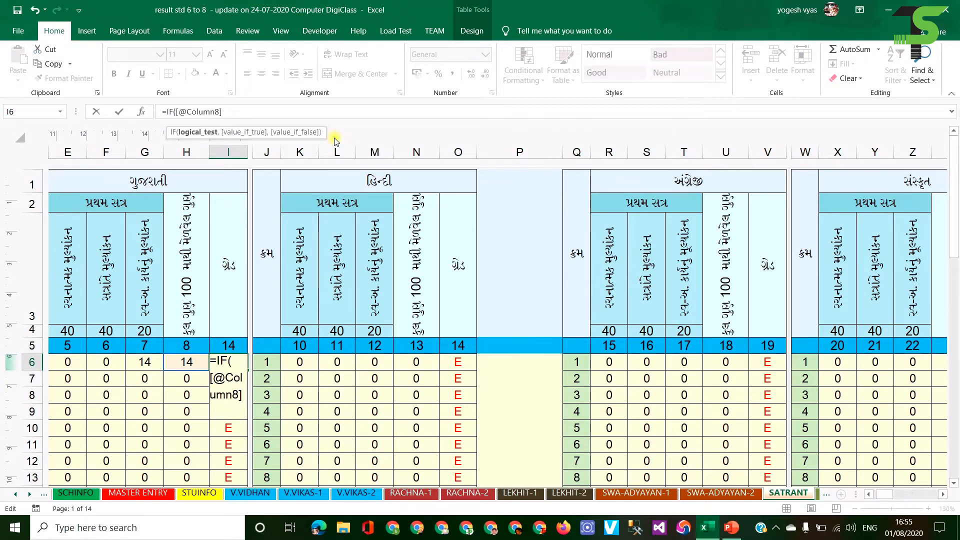
type("<Sem")
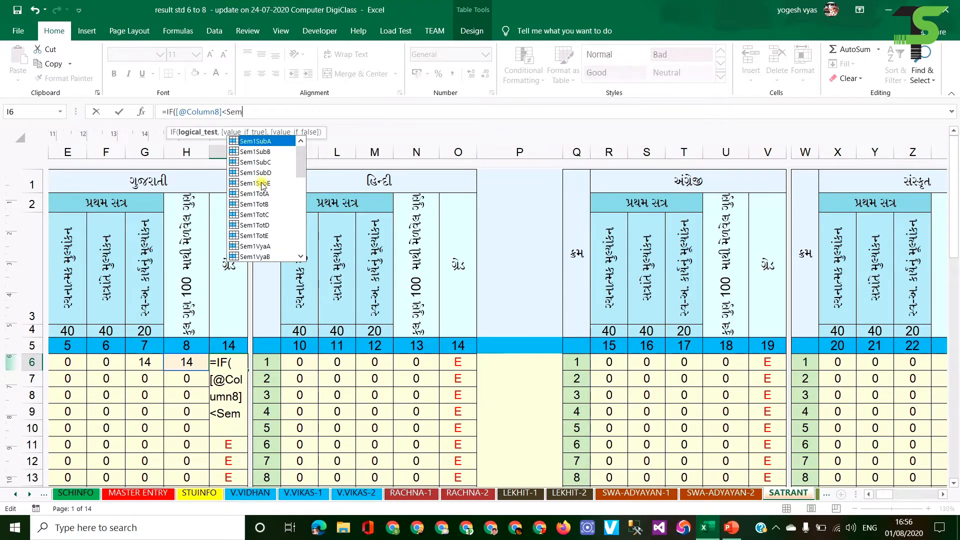
type("1Sub")
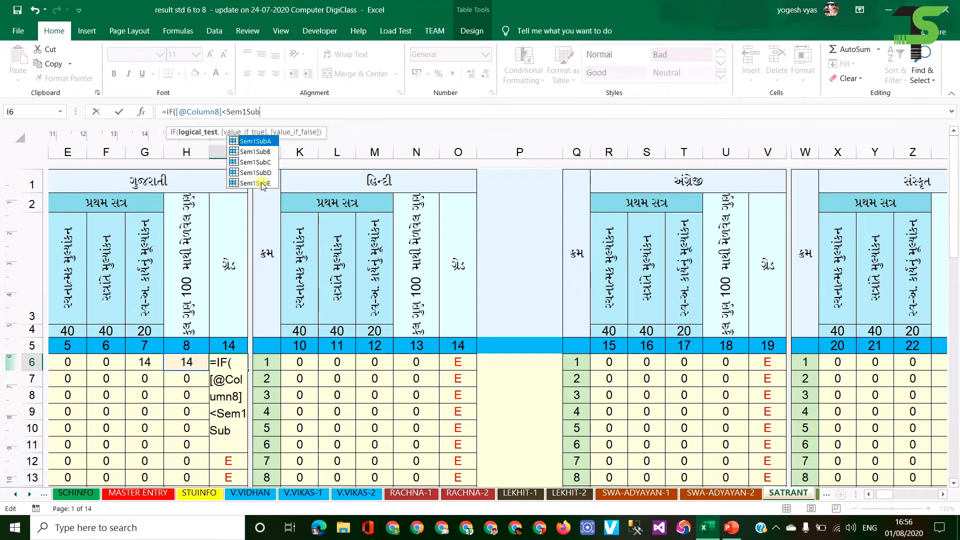
type("E")
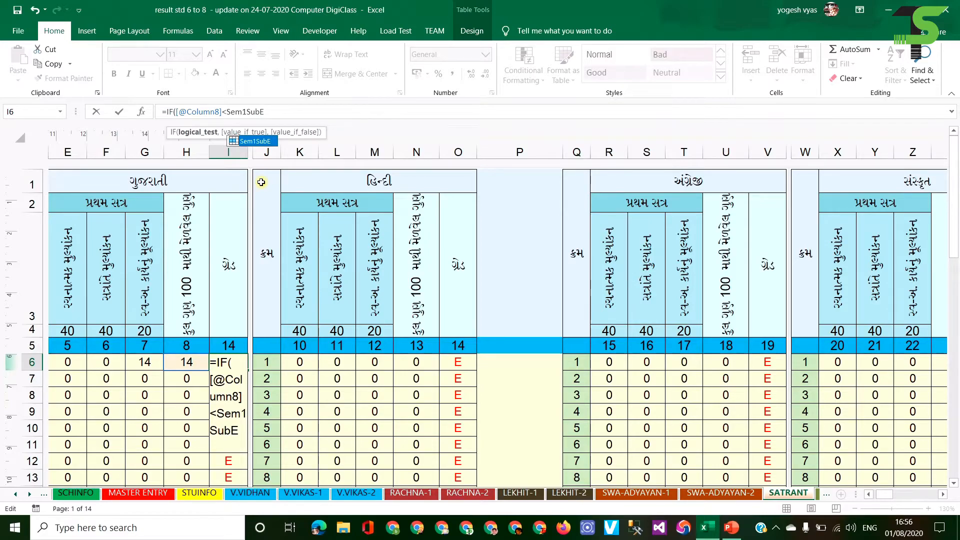
key("Tab")
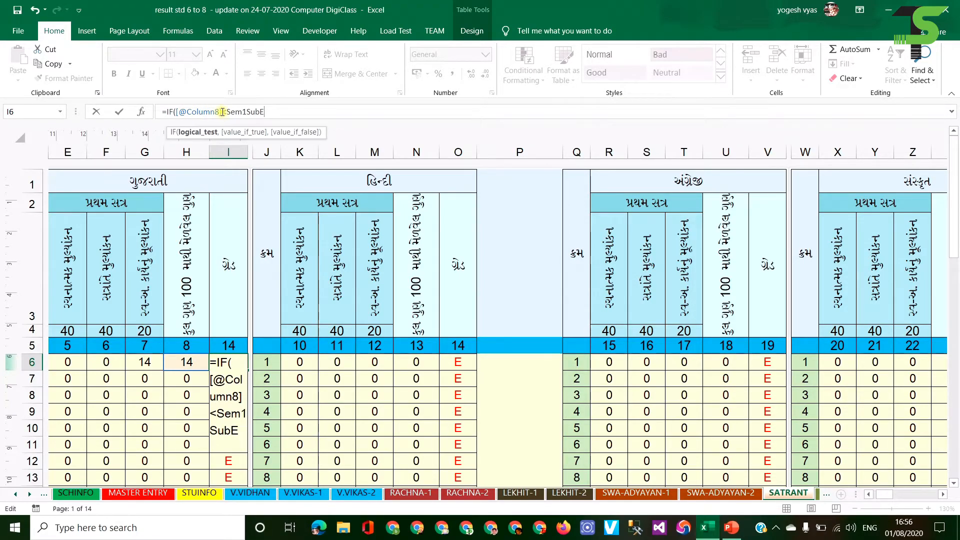
type(",\"E")
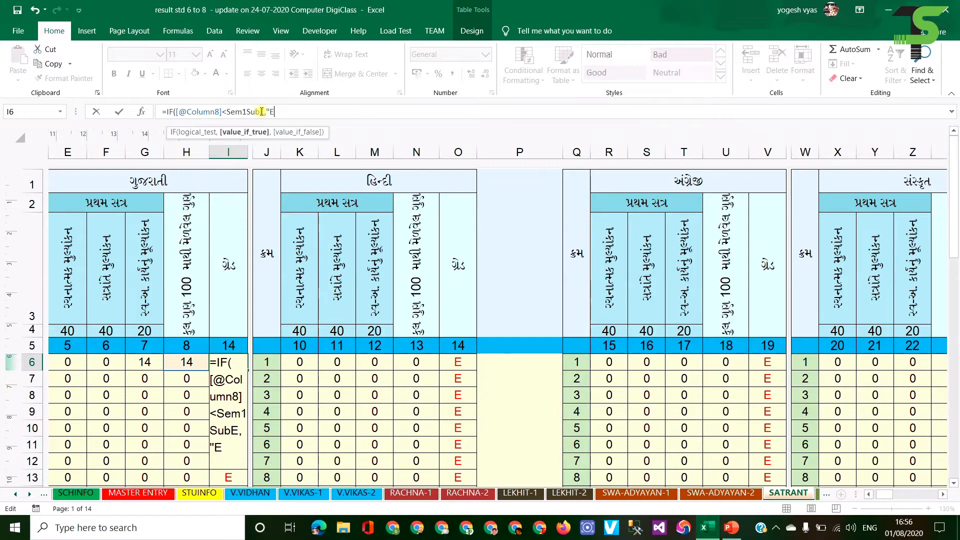
type("\",")
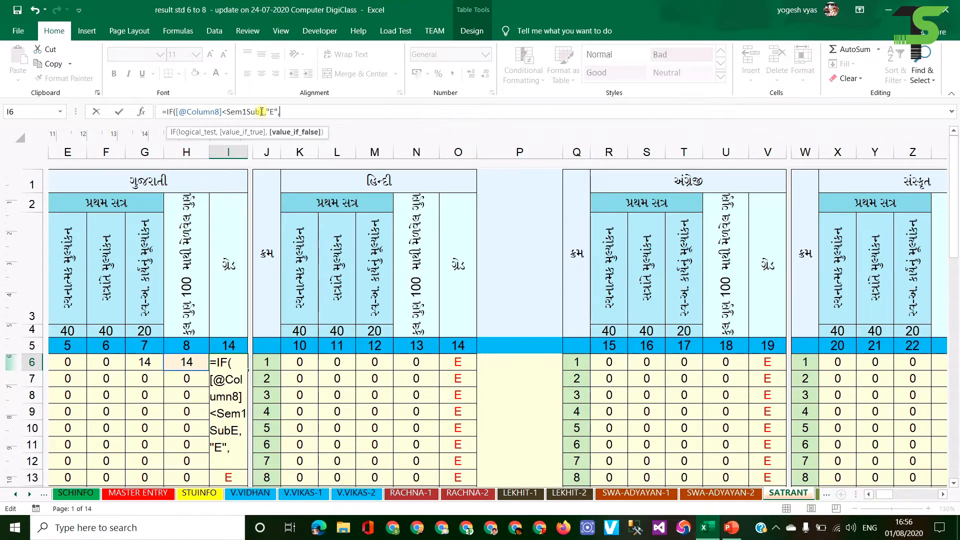